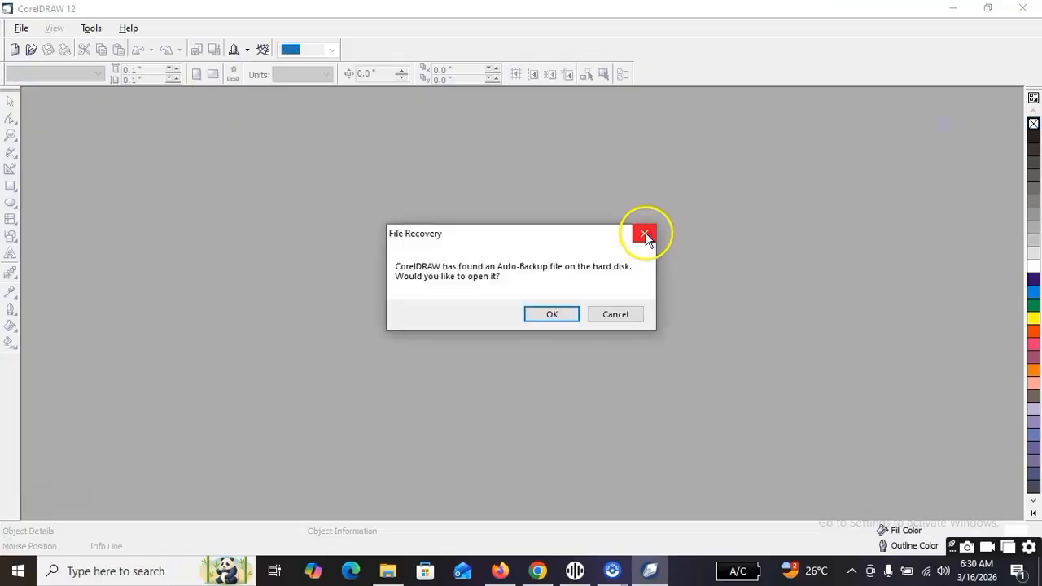
Dismiss the offer to open the auto-backup file and start a new blank graphic.
click(646, 237)
click(646, 238)
click(646, 238)
click(646, 237)
click(646, 238)
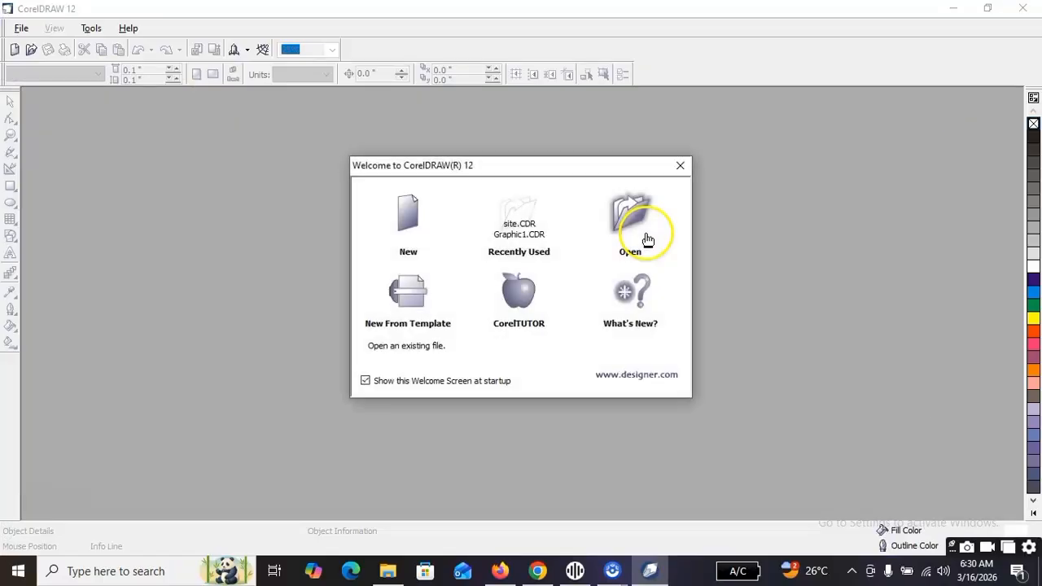
click(408, 214)
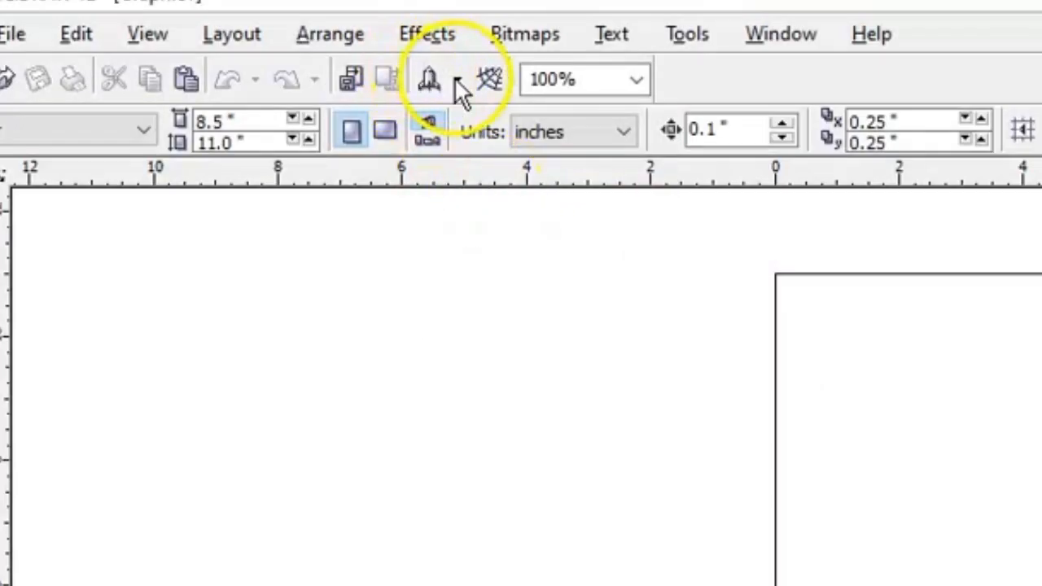
Launch Corel PHOTO-PAINT, create a 5 x 7 inch portrait 24-bit RGB image at 72 dpi, and maximize its window.
click(455, 79)
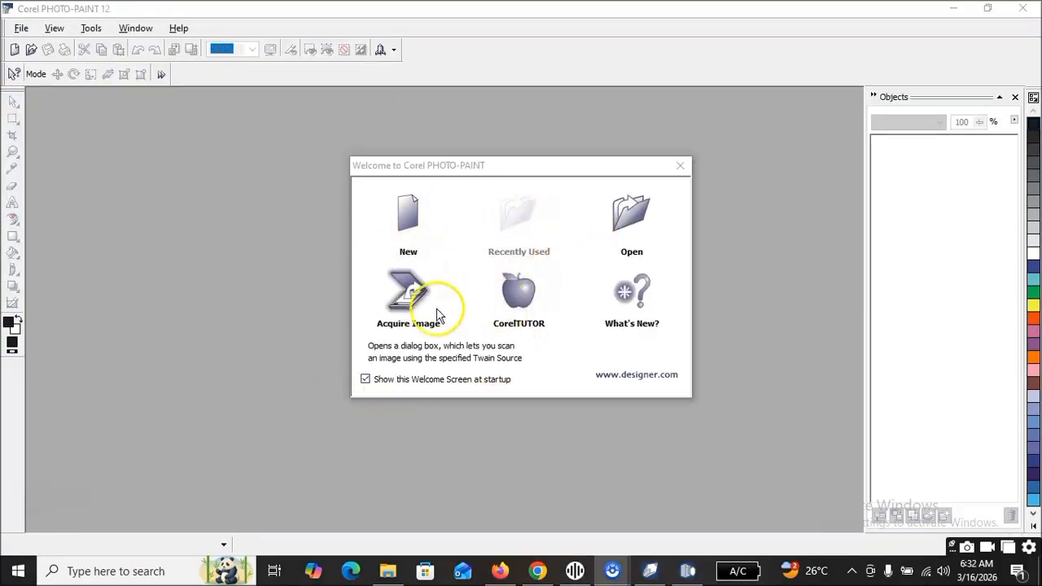
click(409, 222)
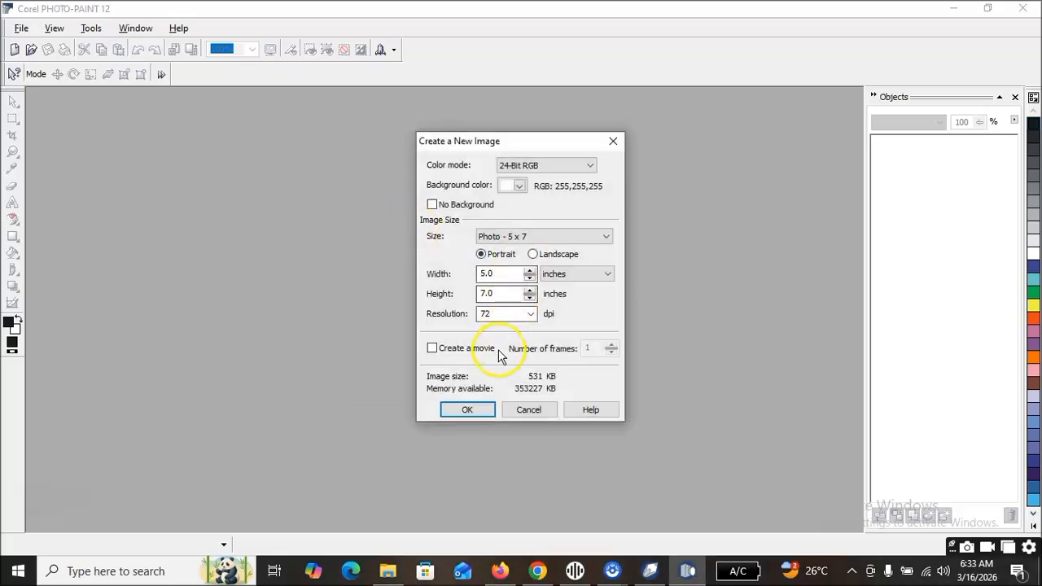
click(478, 411)
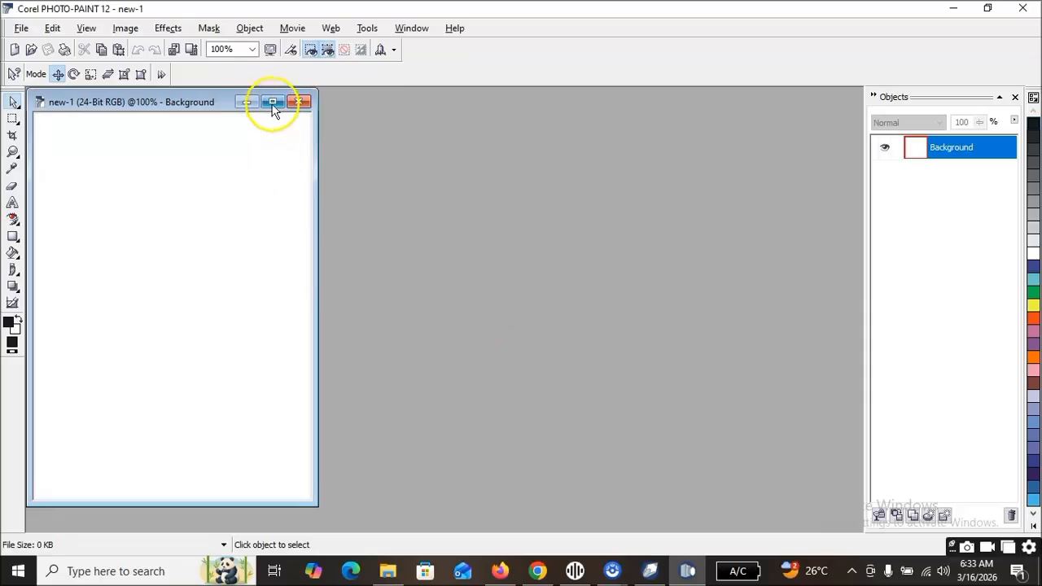
click(273, 102)
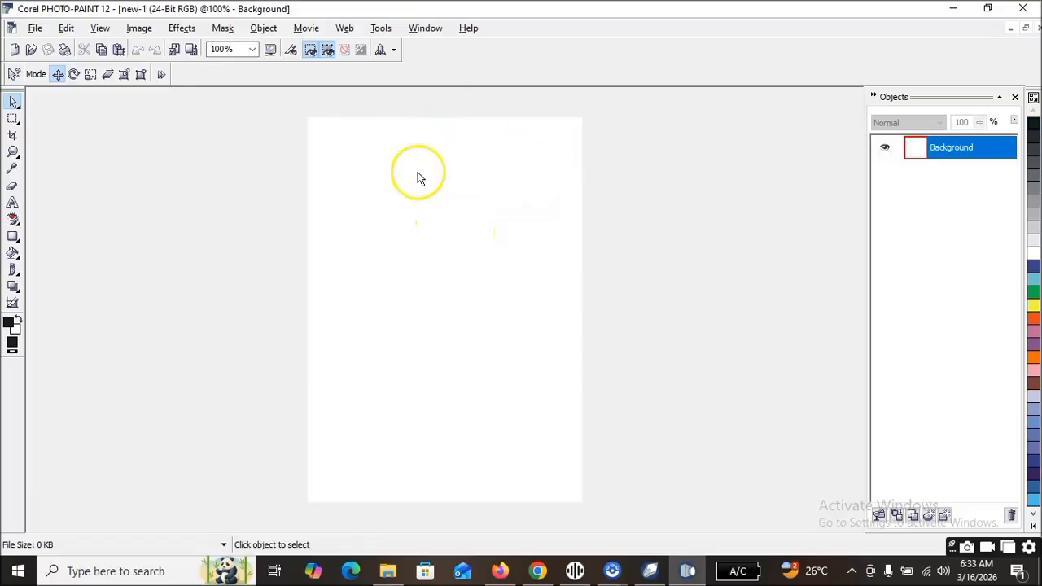
Switch back to CorelDRAW and import "Purple And White Modern Mobile App Promotion Instagram Post.png" from Downloads, placing it over the page.
click(952, 13)
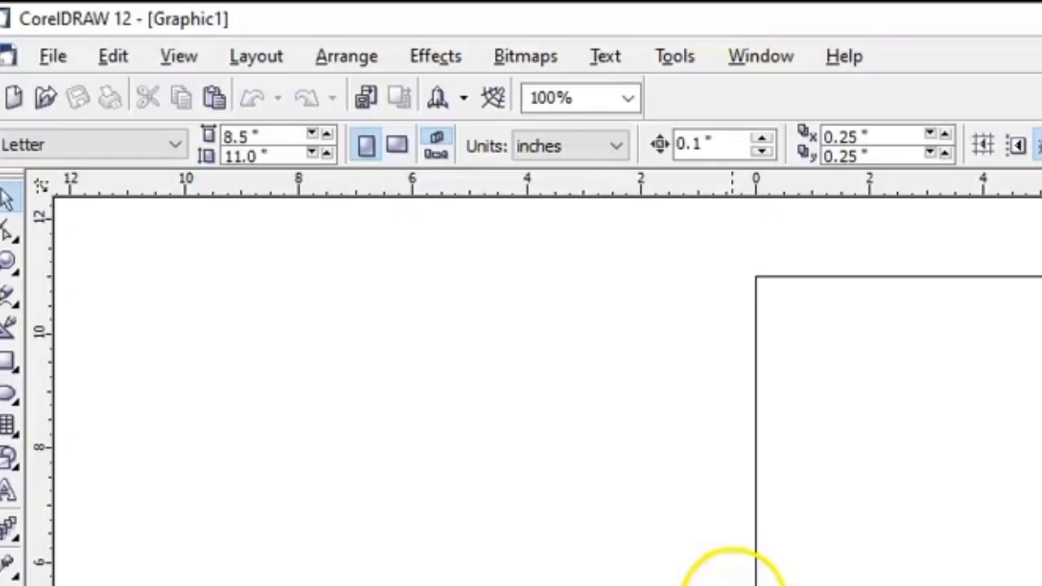
click(50, 56)
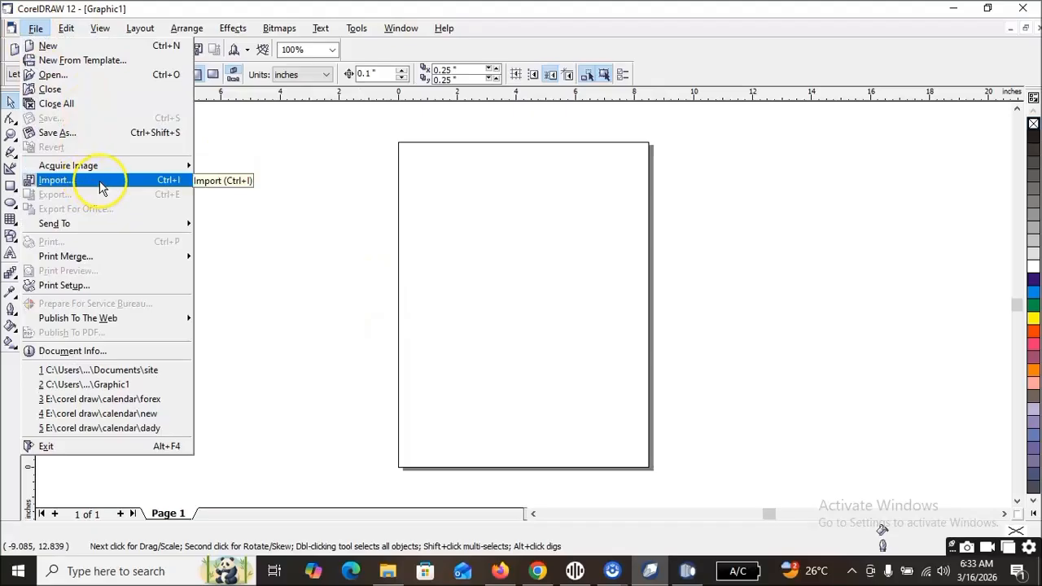
click(101, 184)
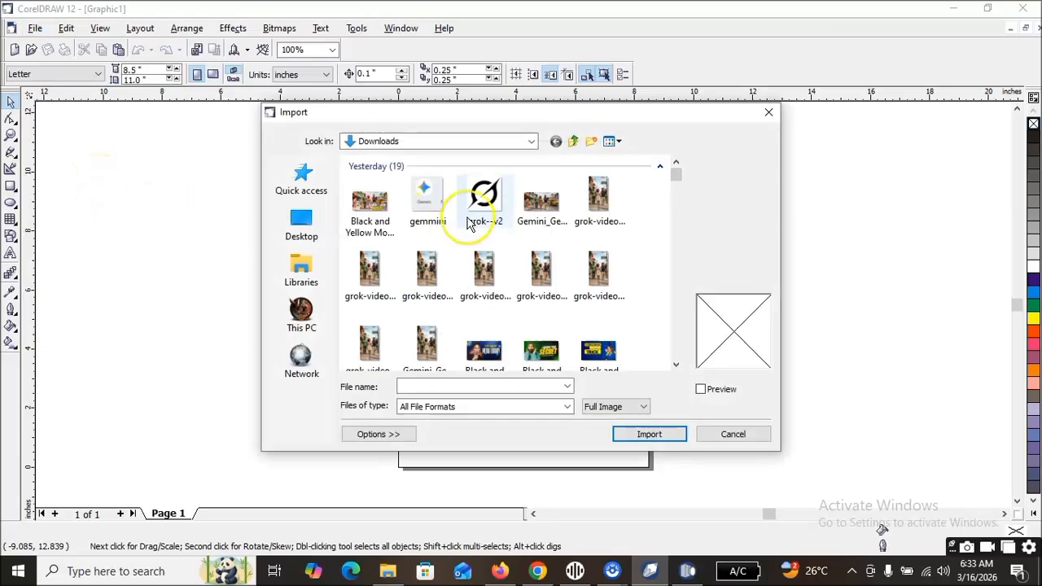
scroll(446, 237, down, 2)
scroll(445, 237, down, 5)
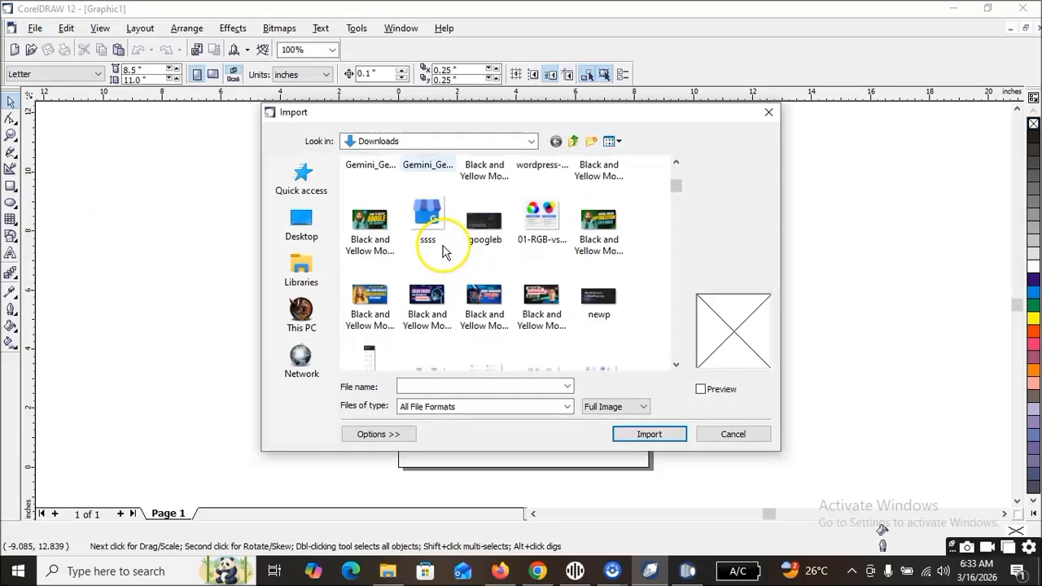
scroll(480, 258, down, 6)
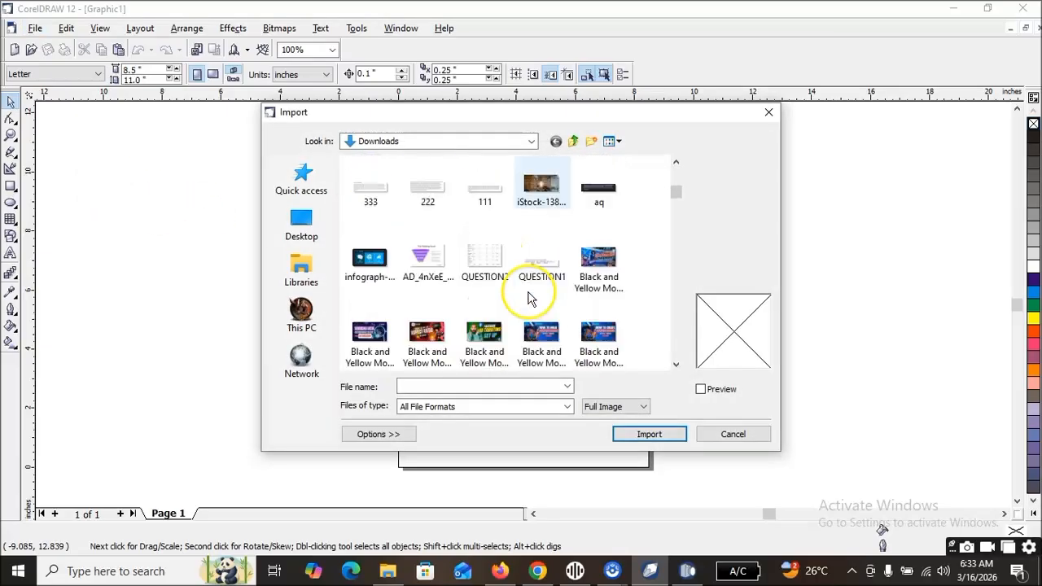
scroll(432, 285, down, 8)
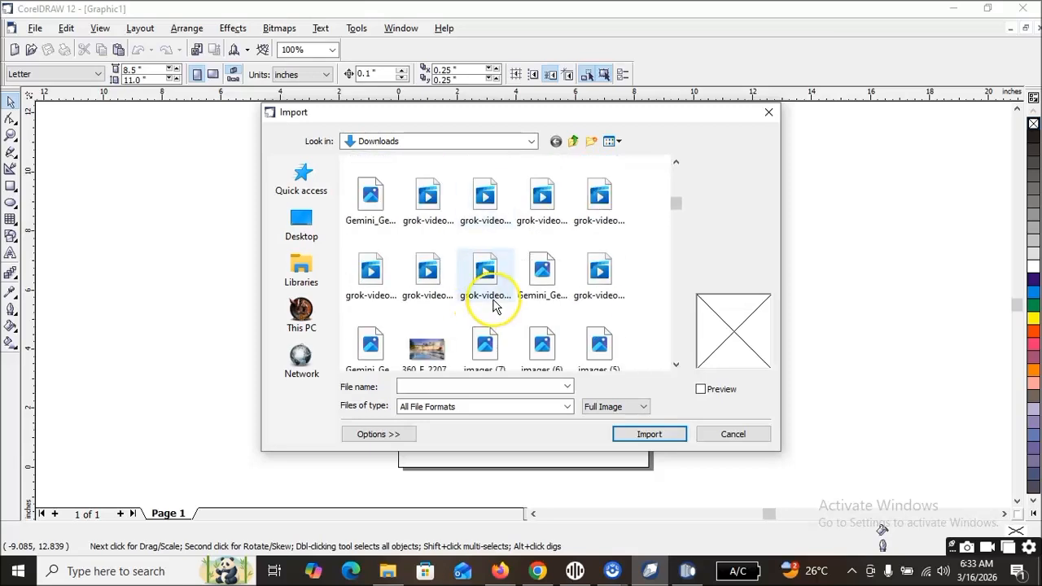
scroll(491, 309, down, 10)
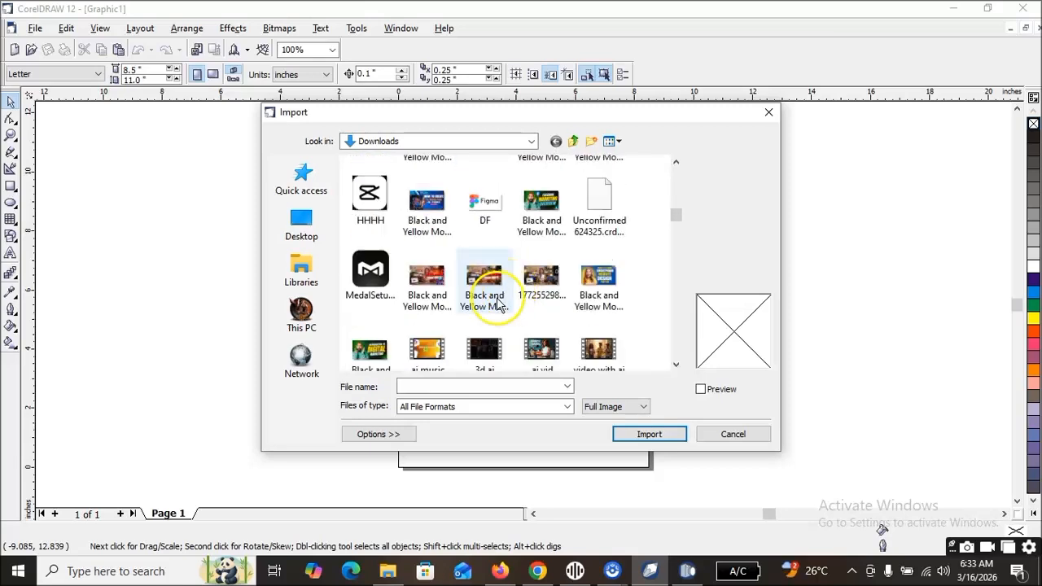
scroll(537, 309, down, 10)
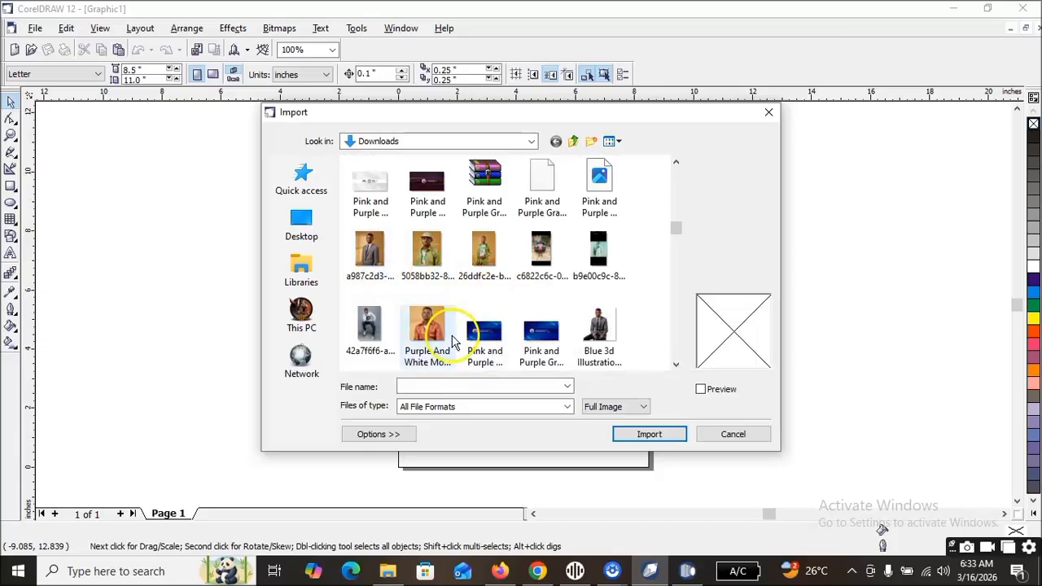
click(426, 321)
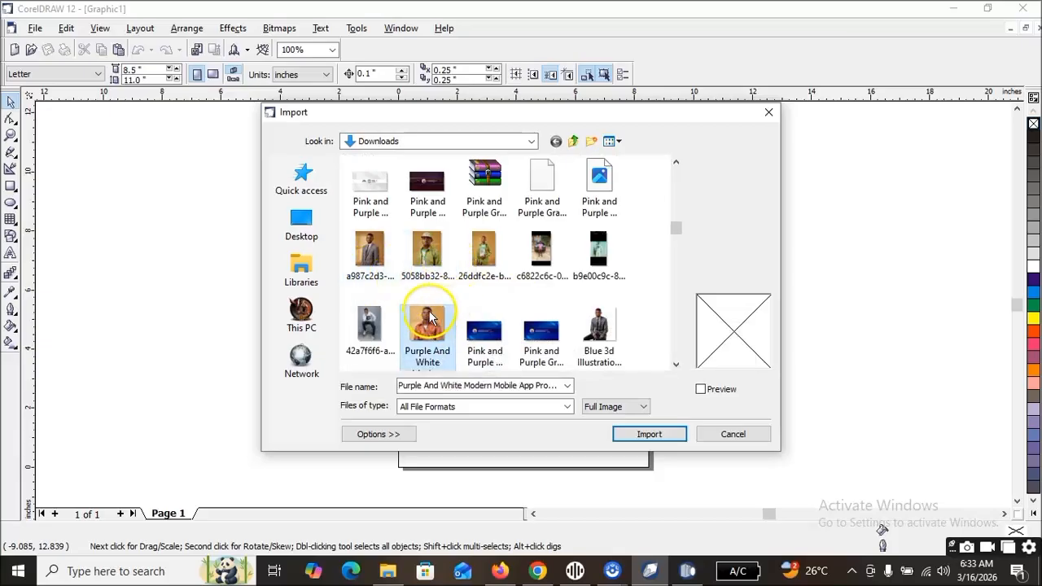
click(648, 434)
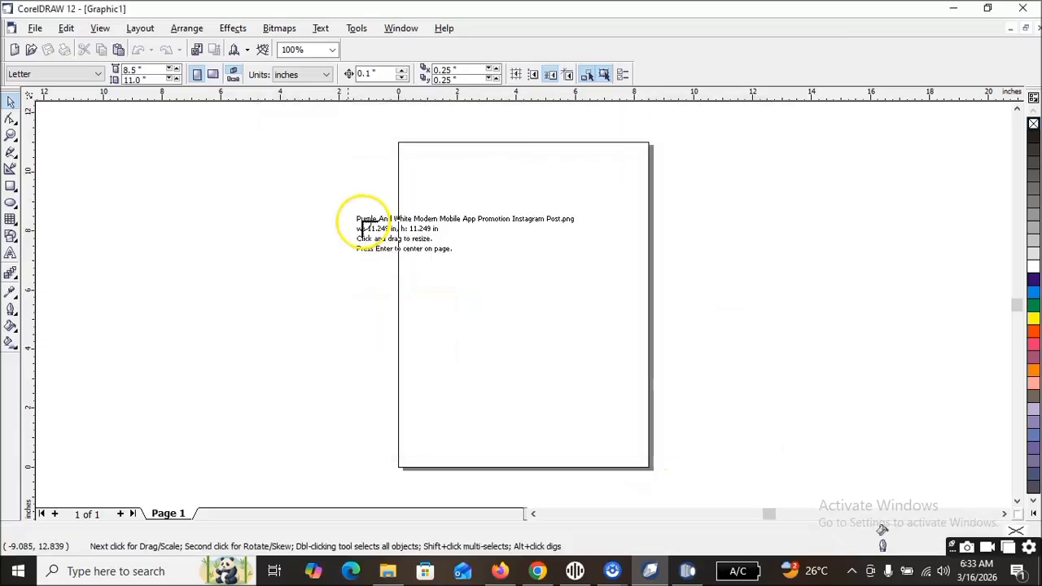
click(337, 210)
drag(465, 290, 451, 215)
click(485, 332)
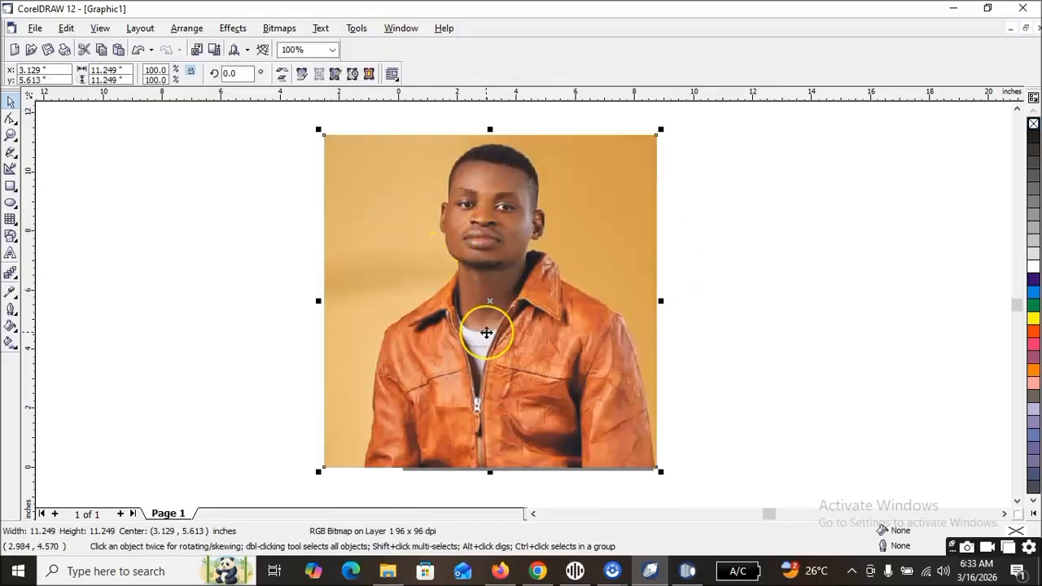
Copy the imported portrait into the blank Corel PHOTO-PAINT image, maintaining its original size in the resample settings.
key(ctrl+c)
click(689, 567)
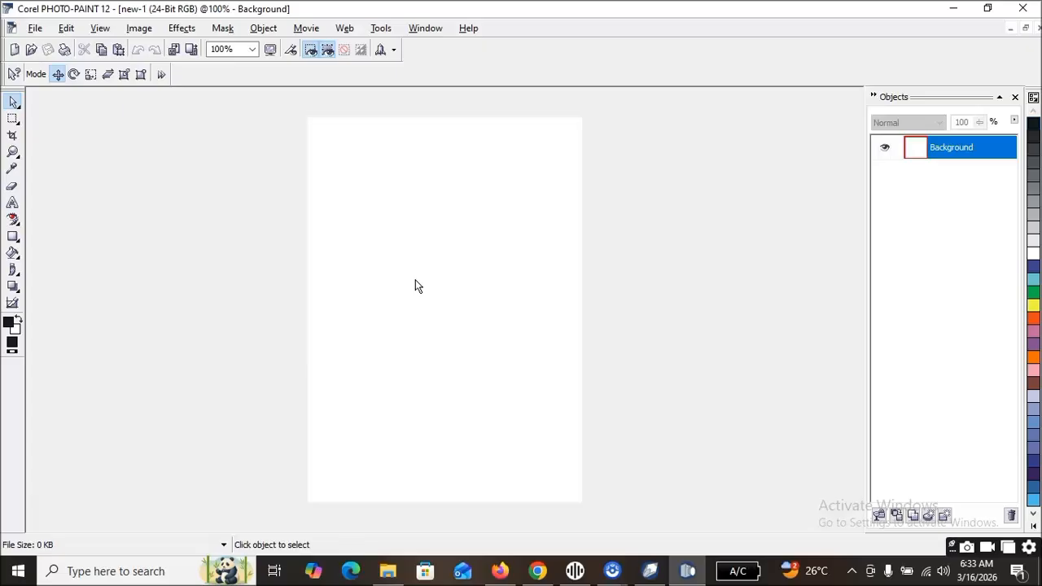
key(ctrl+c)
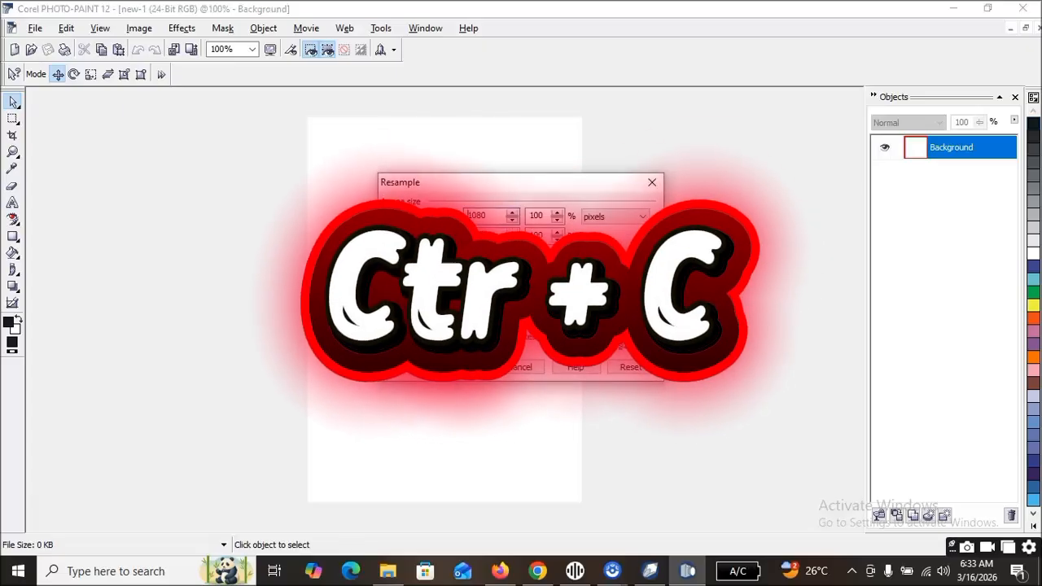
click(553, 349)
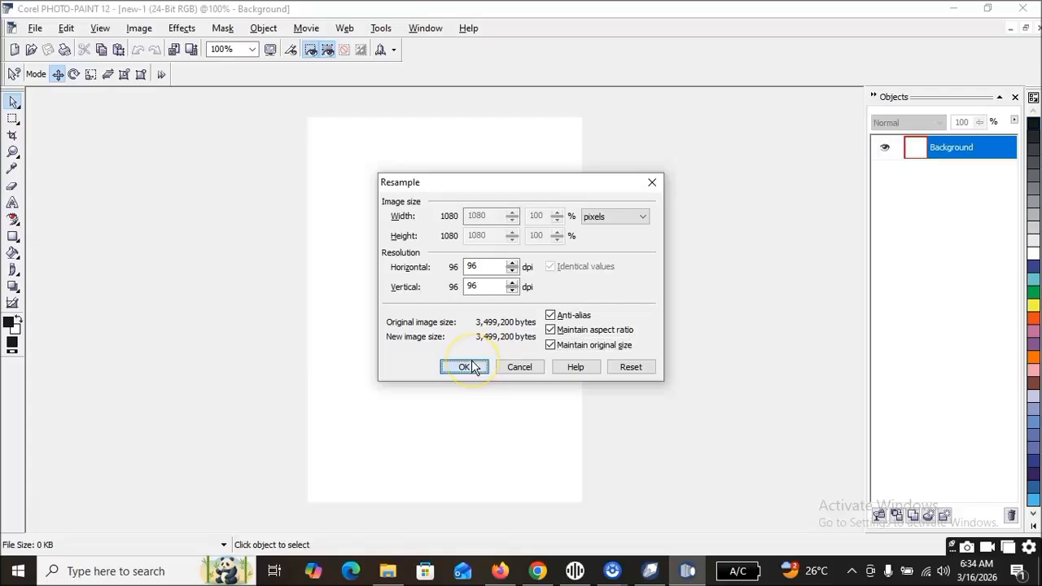
click(473, 368)
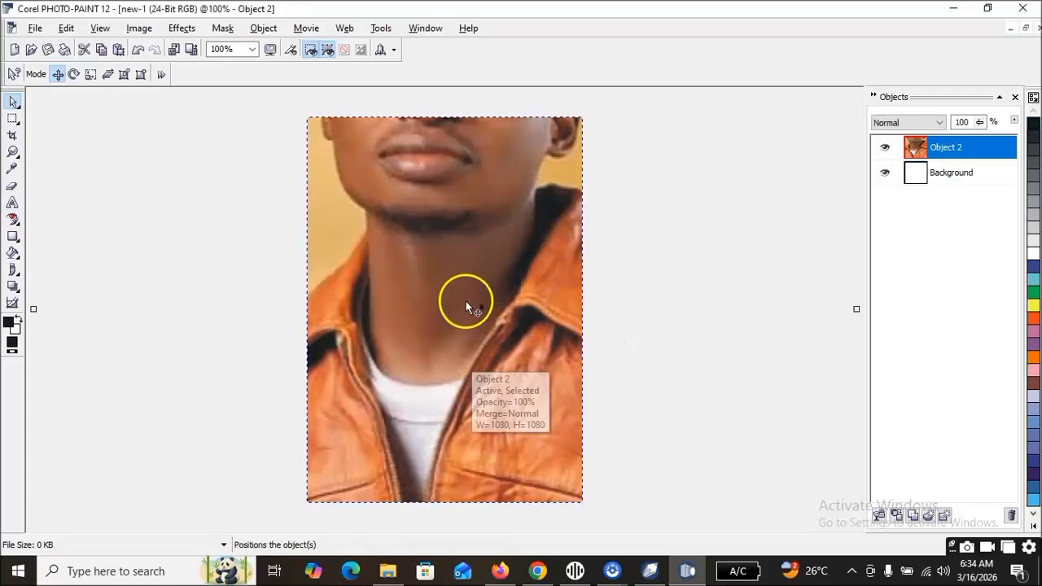
Scale the pasted portrait down to fit within the page width and center it on the white background.
scroll(458, 262, down, 1)
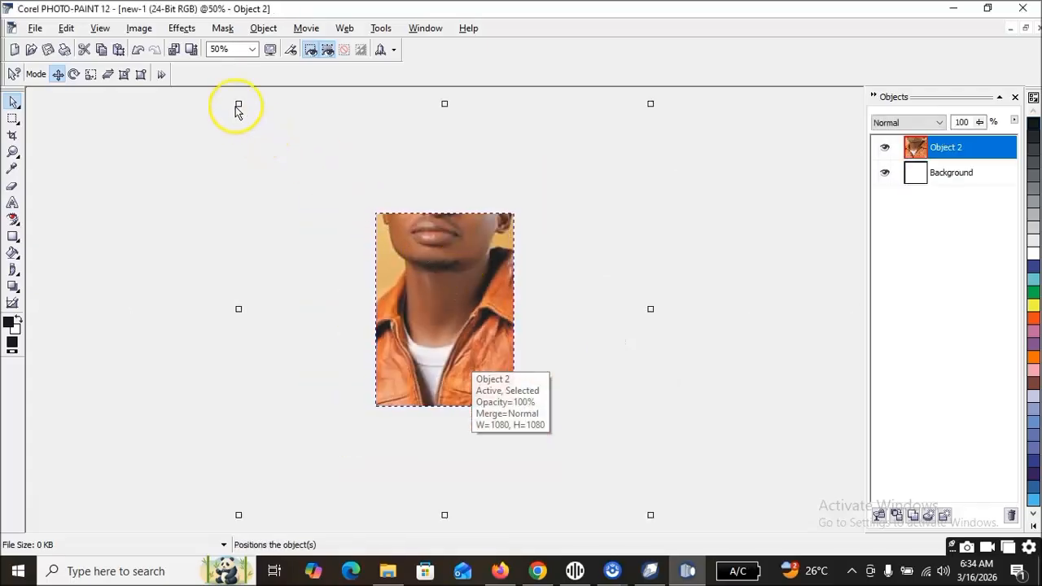
drag(288, 169, 394, 258)
drag(486, 330, 446, 308)
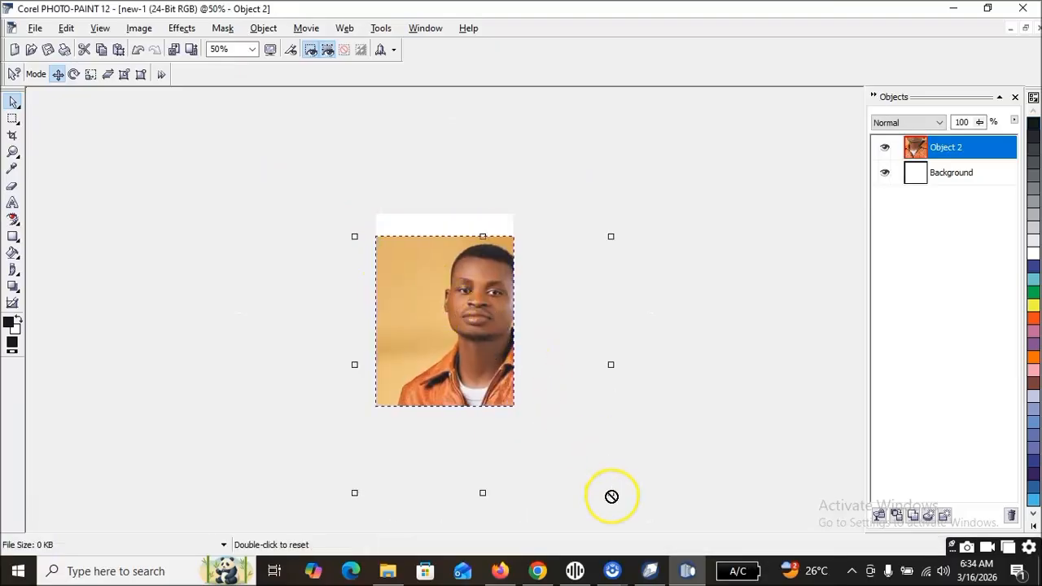
drag(611, 491, 488, 358)
double_click(418, 301)
click(440, 301)
drag(510, 237, 500, 246)
drag(456, 309, 461, 303)
scroll(416, 224, up, 2)
scroll(416, 224, down, 1)
click(371, 280)
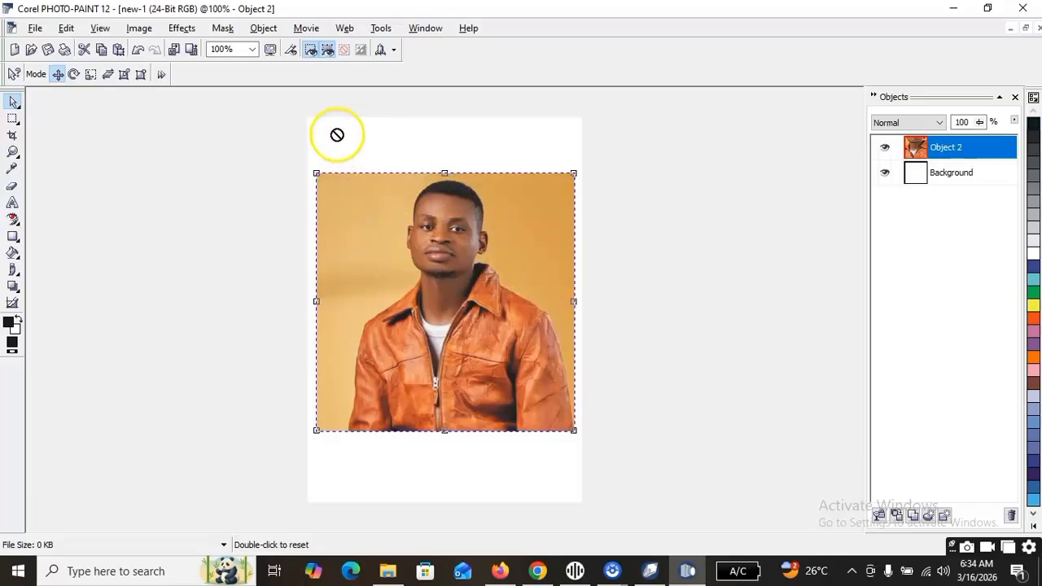
click(14, 101)
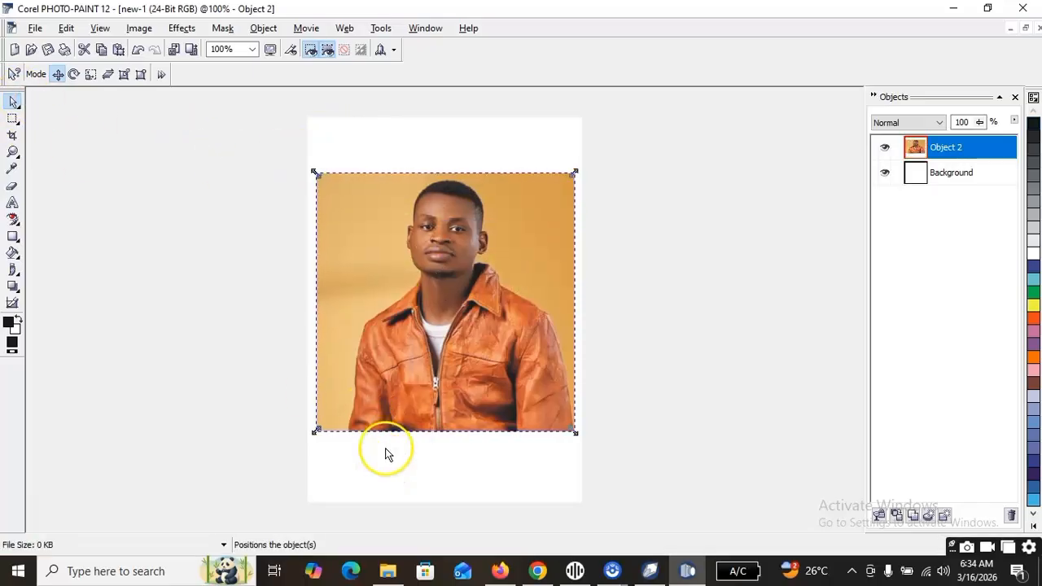
click(382, 397)
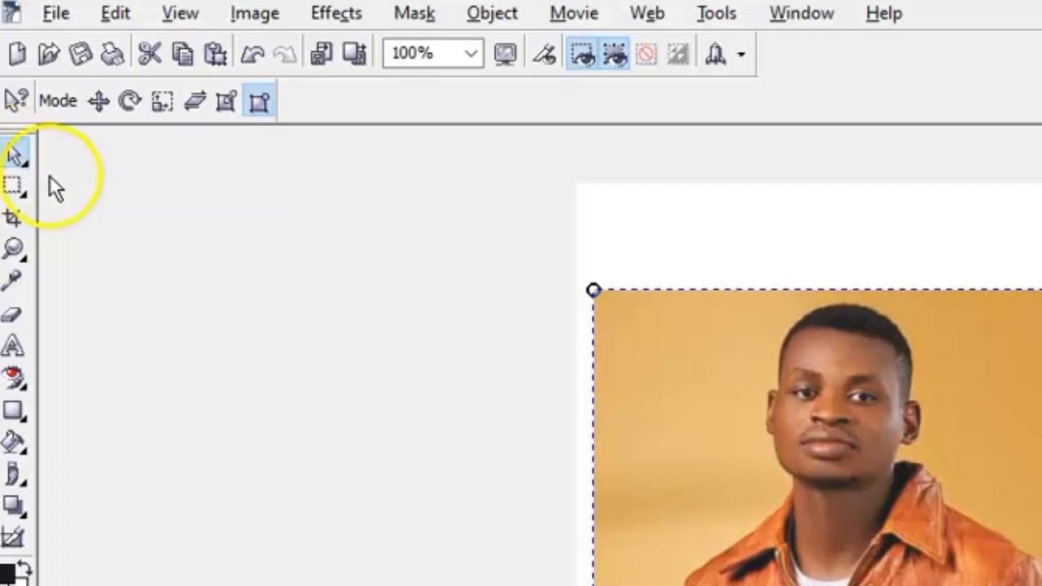
click(23, 164)
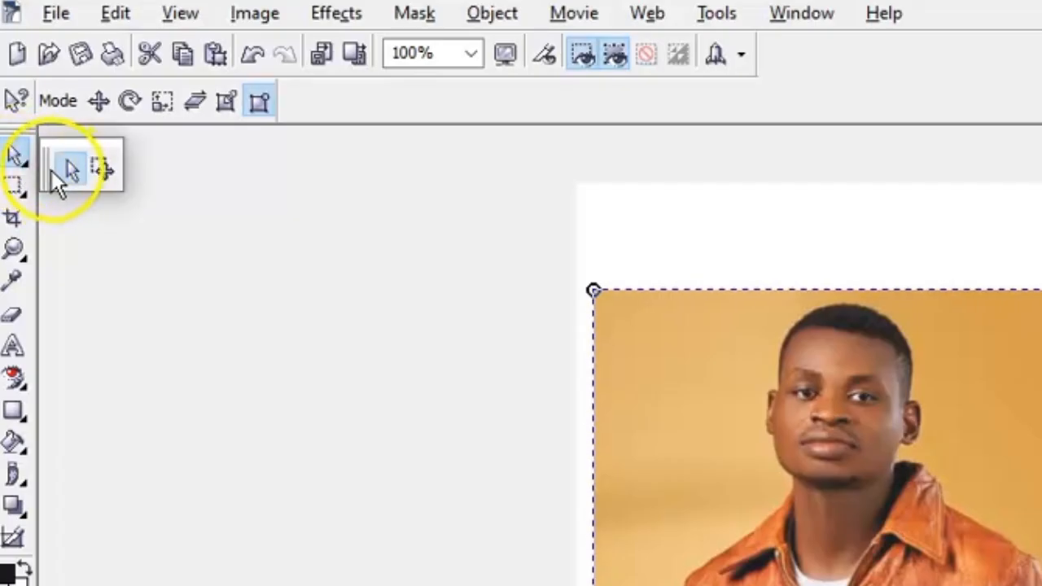
Mask the tan background on the left side of the man with the Magic Wand Mask tool at tolerance 10 and cut it away.
click(27, 195)
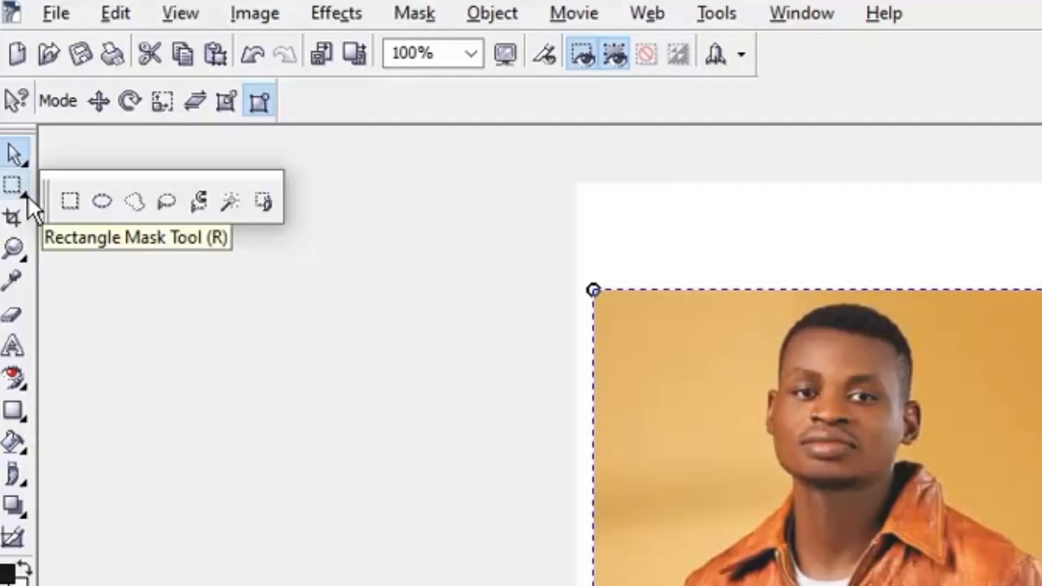
click(230, 204)
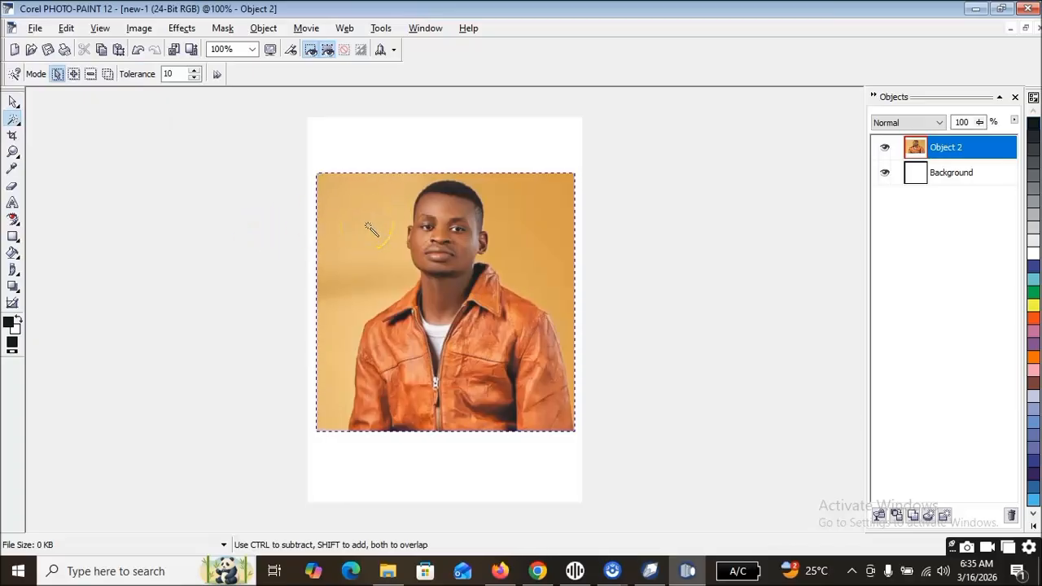
click(367, 224)
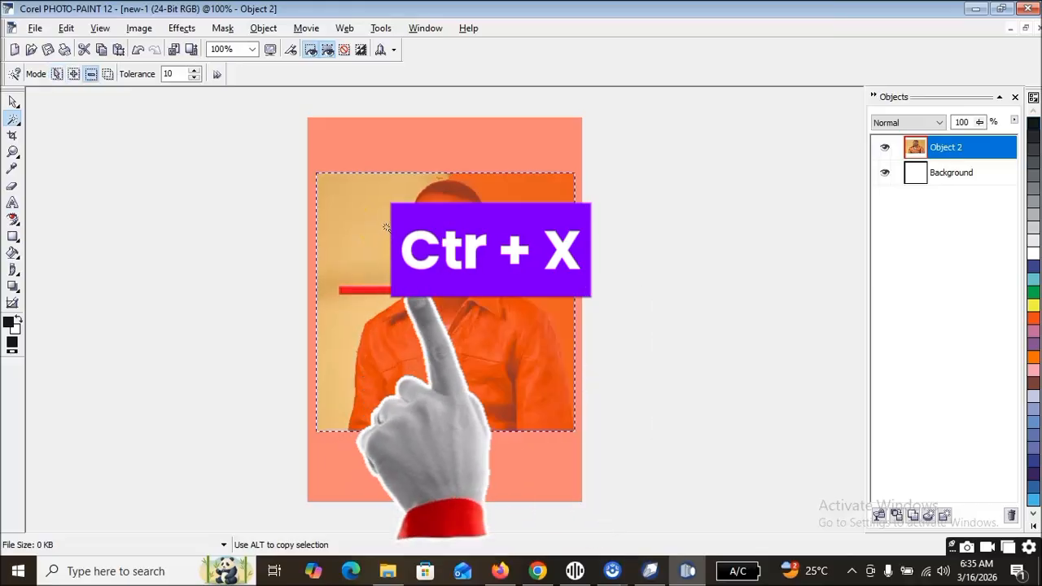
key(ctrl+x)
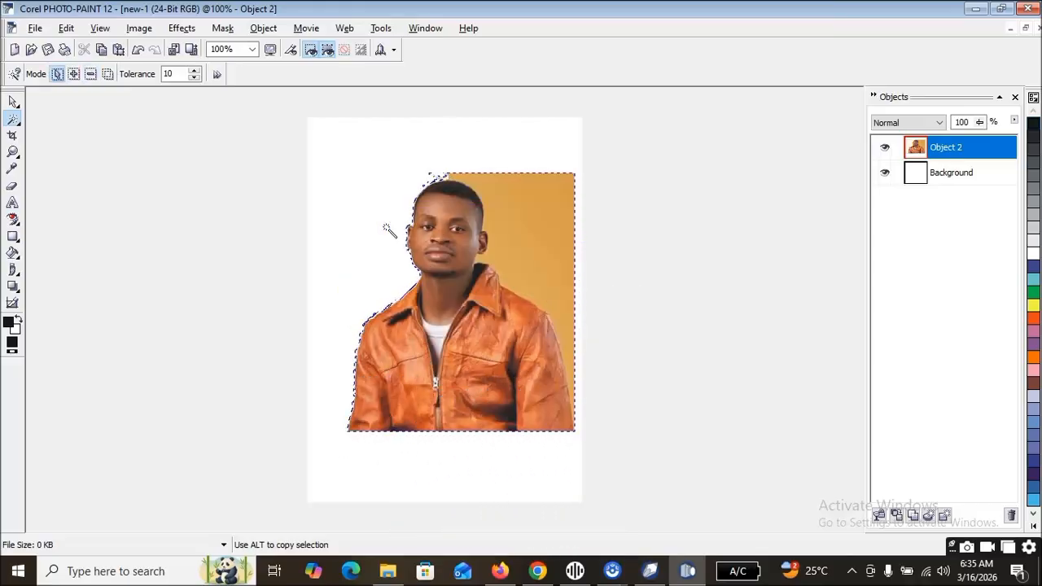
Mask and cut away the tan background on the man's right side, and mask the empty white area around him.
click(533, 262)
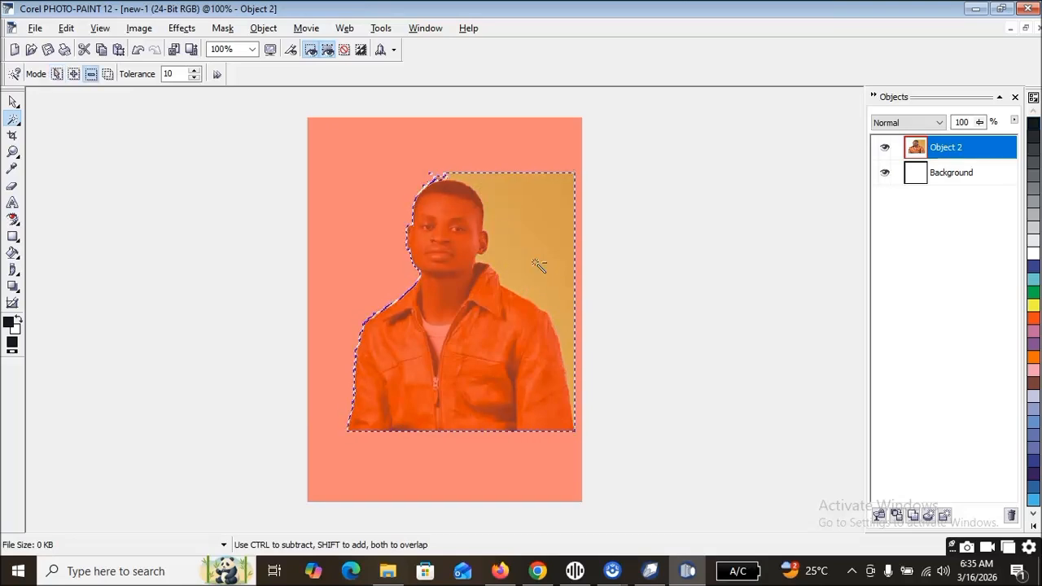
key(ctrl+x)
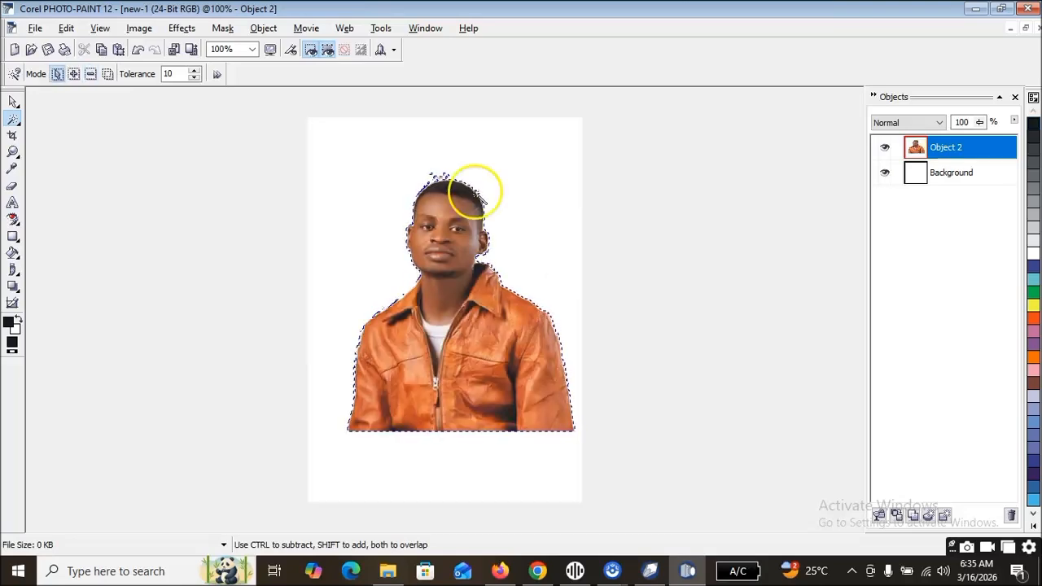
click(446, 161)
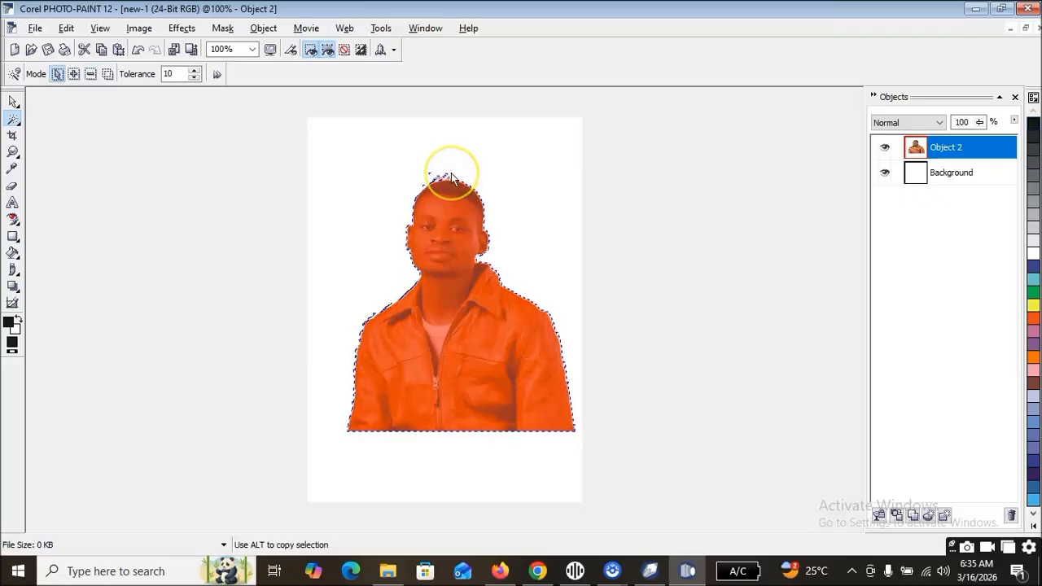
Clear the remaining masked fringe around the man's head, deselect the cutout object and check its edges.
click(388, 159)
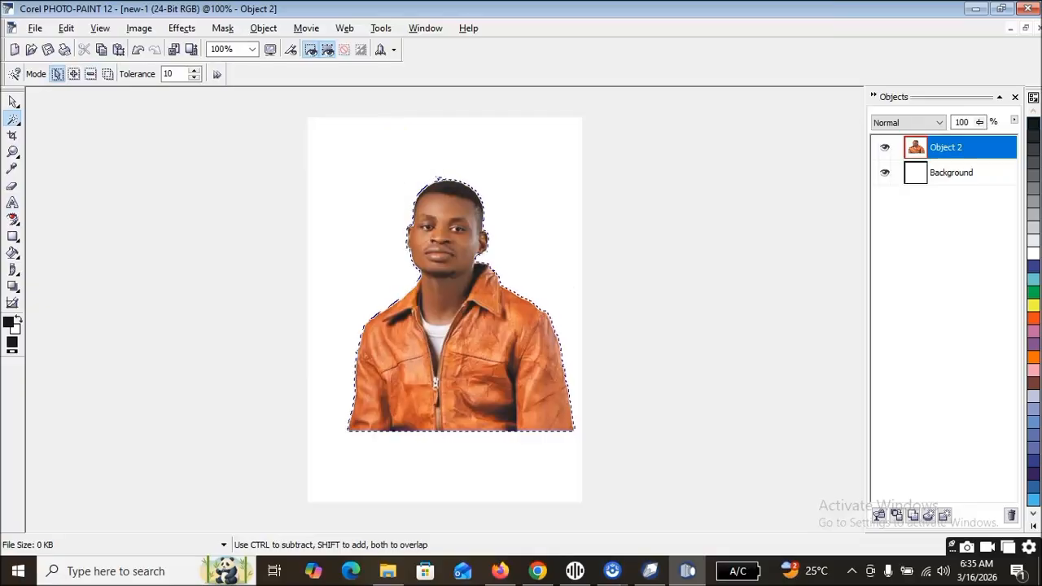
click(13, 105)
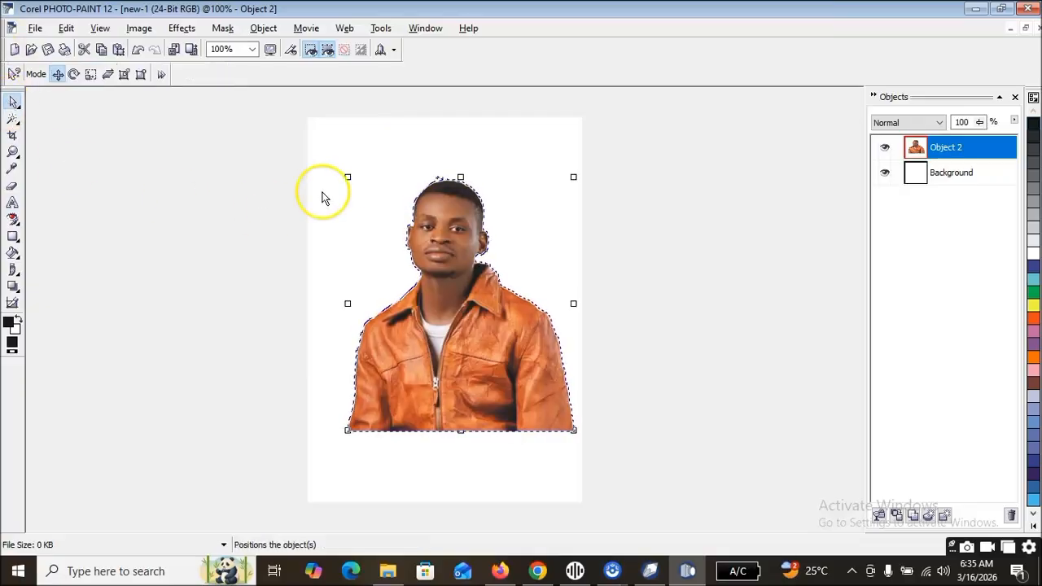
click(331, 161)
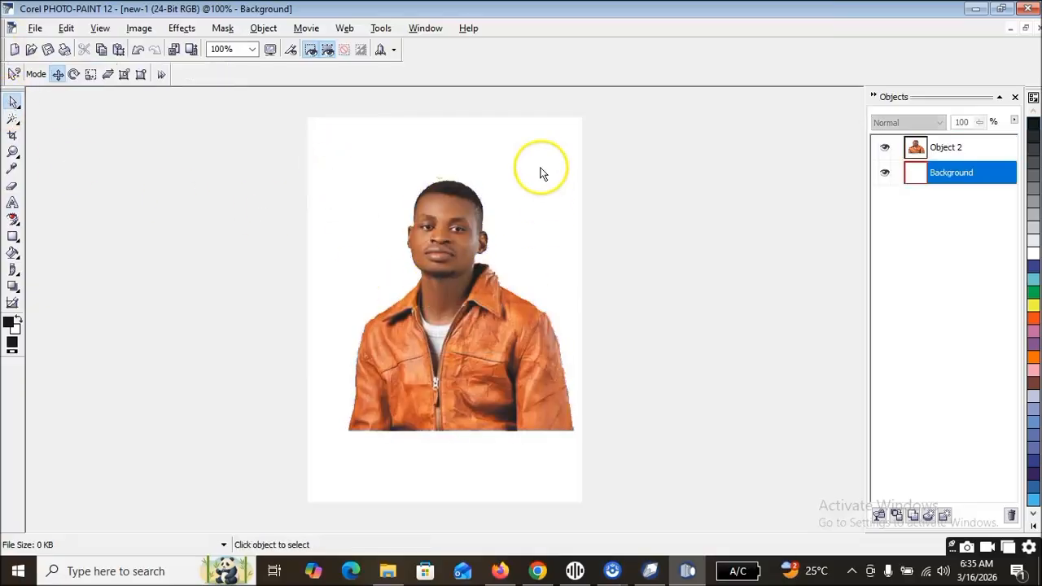
scroll(461, 297, up, 2)
scroll(403, 203, down, 3)
scroll(414, 220, up, 2)
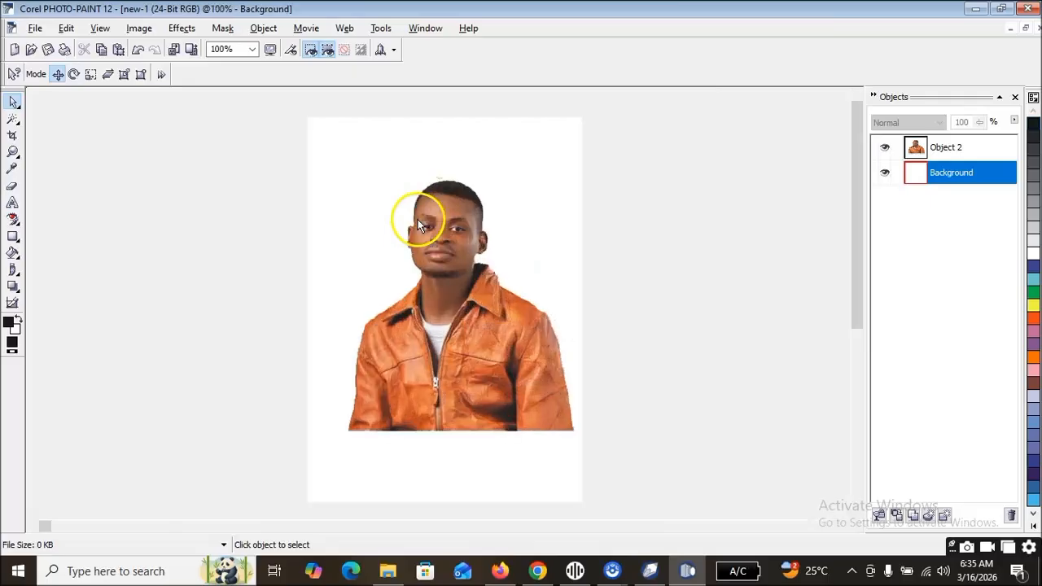
scroll(416, 218, down, 2)
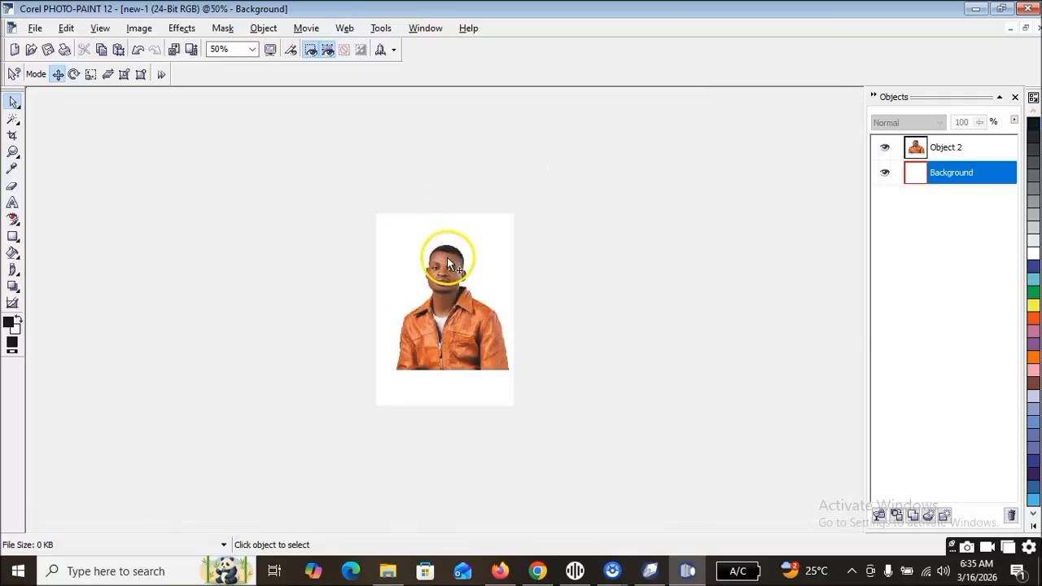
click(442, 246)
click(471, 234)
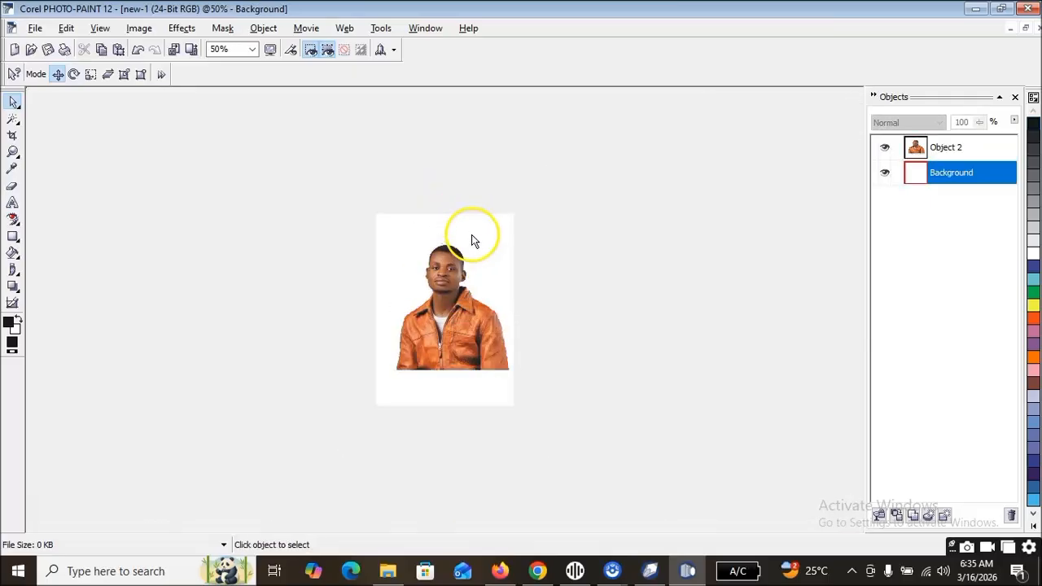
Copy the cutout of the man, switch to CorelDRAW 12 and paste it onto the page.
click(454, 315)
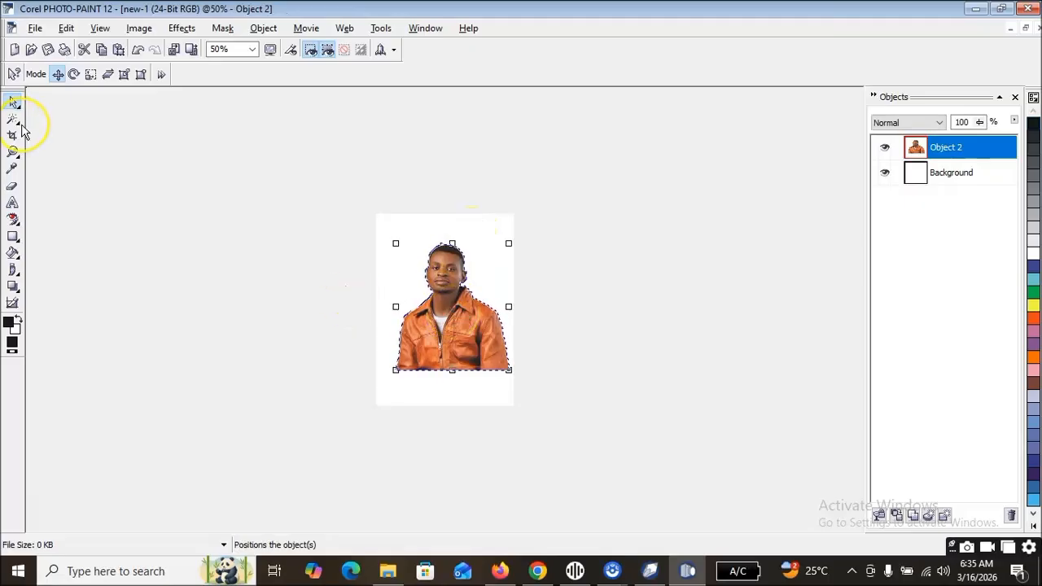
click(15, 121)
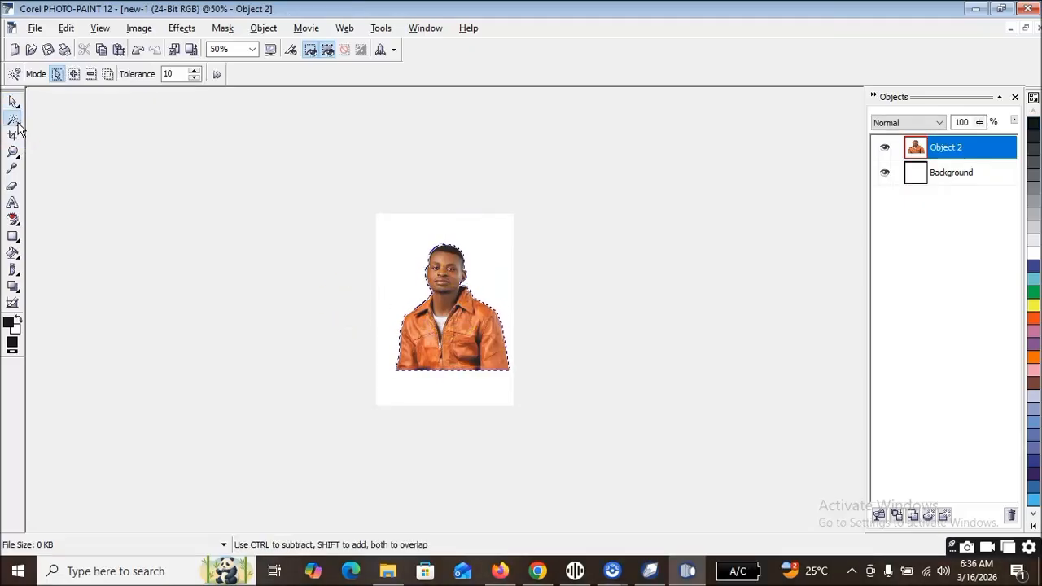
click(17, 123)
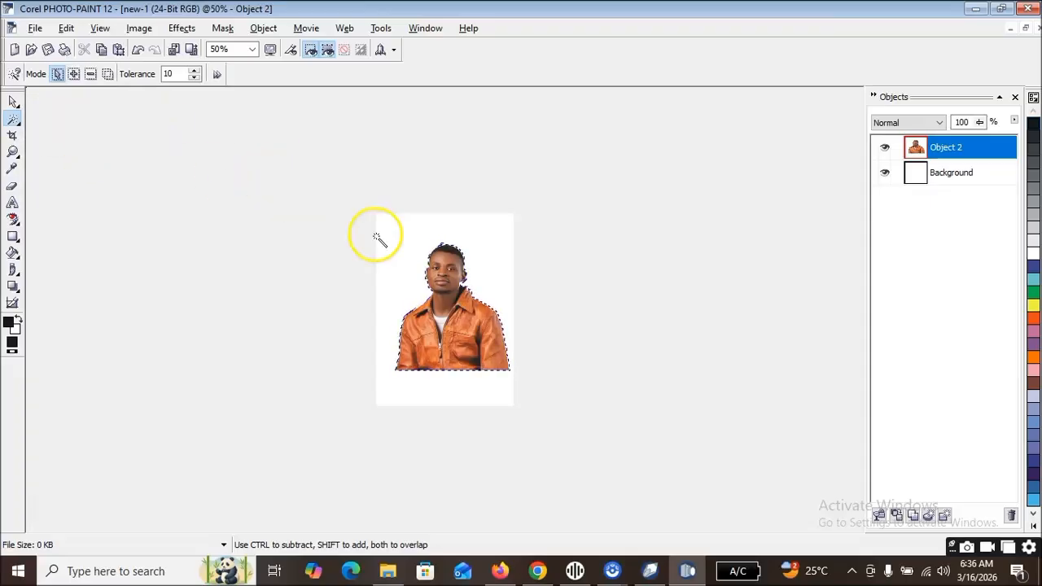
click(13, 101)
click(484, 328)
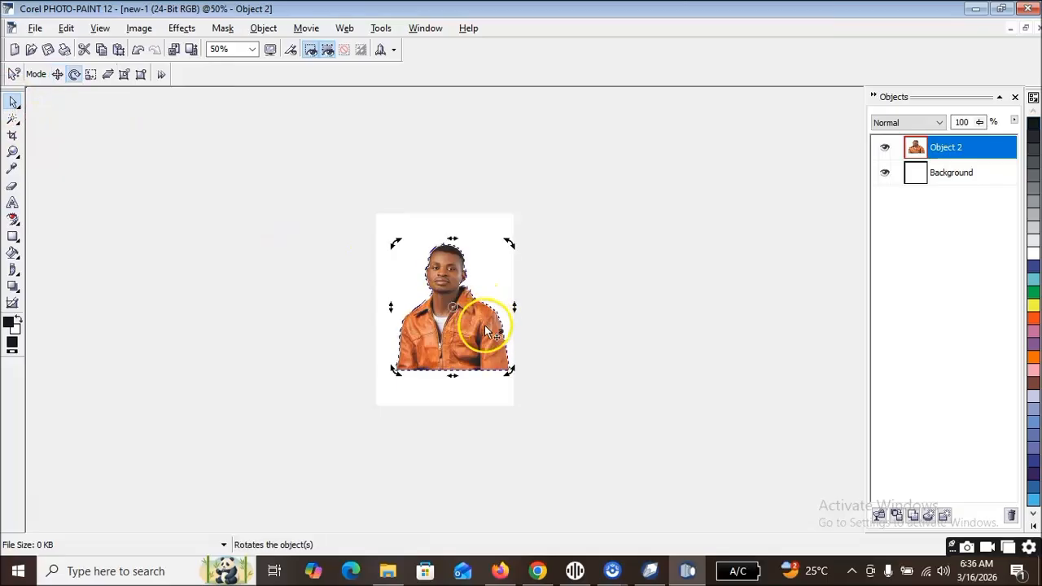
key(ctrl+c)
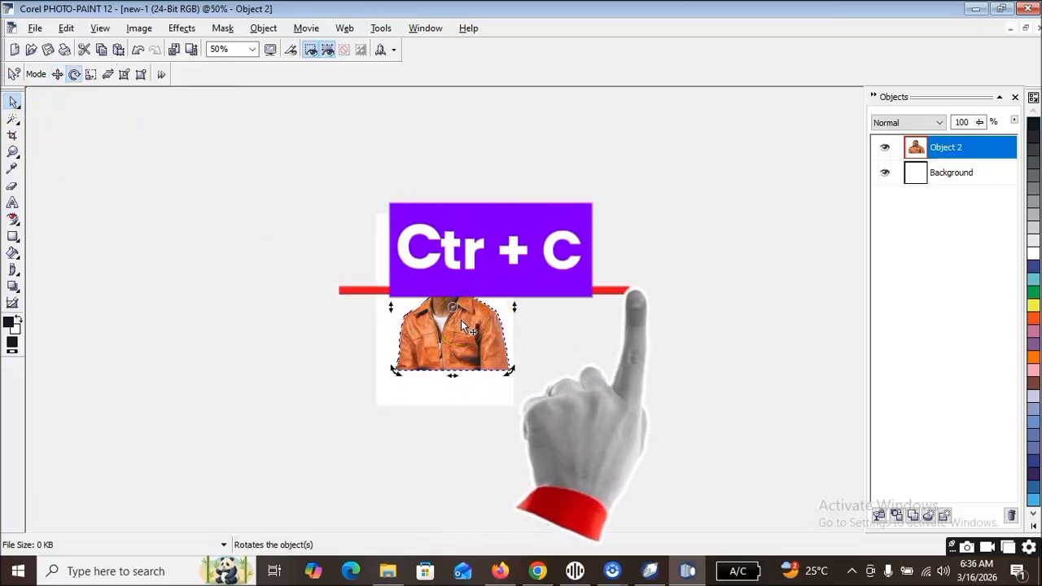
click(651, 570)
key(ctrl+v)
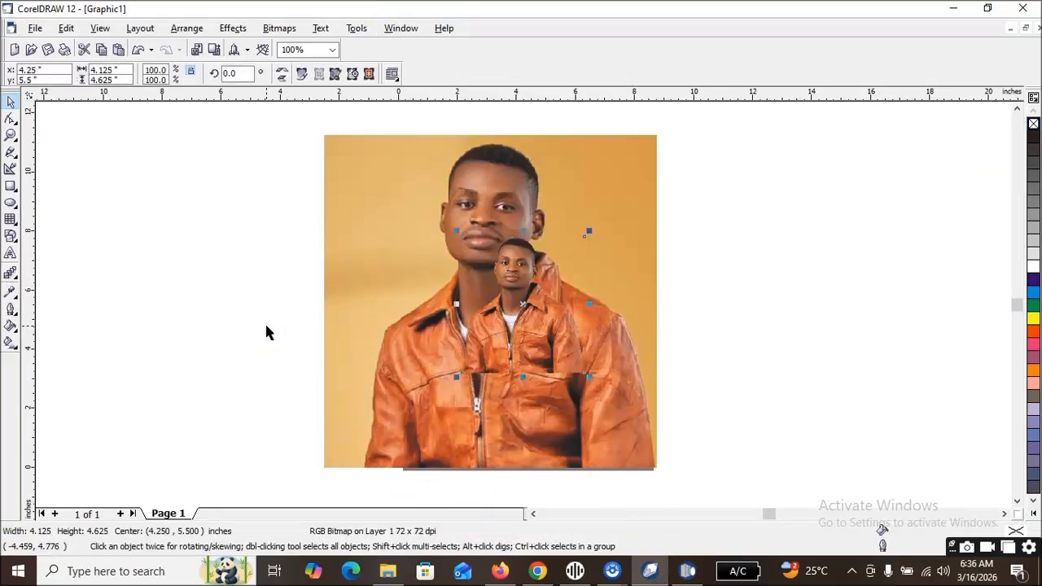
Move the pasted cutout to the right of the original portrait and enlarge it to about 5.98 by 6.71 inches.
drag(516, 314, 782, 324)
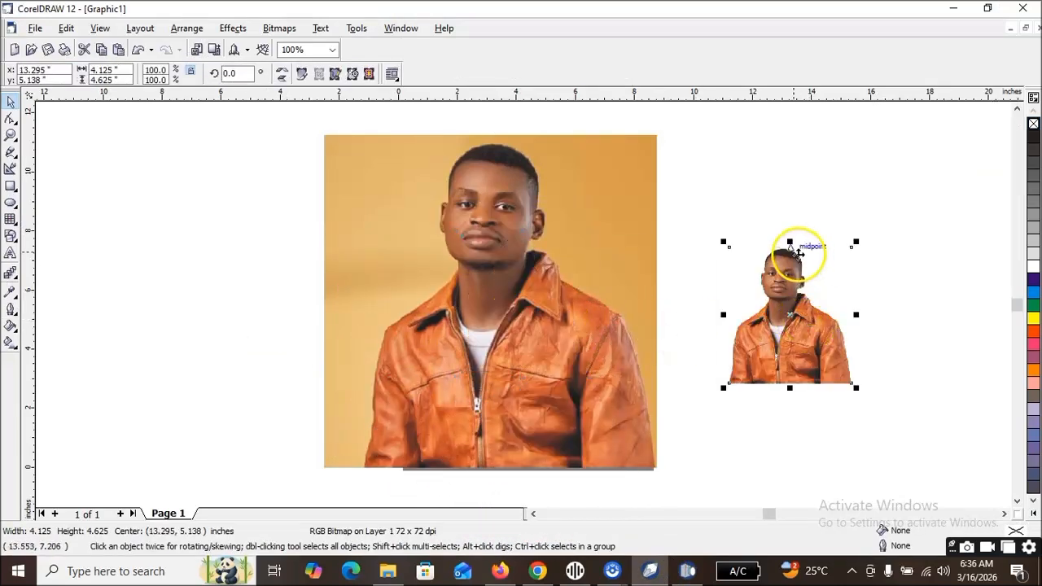
drag(724, 242, 603, 179)
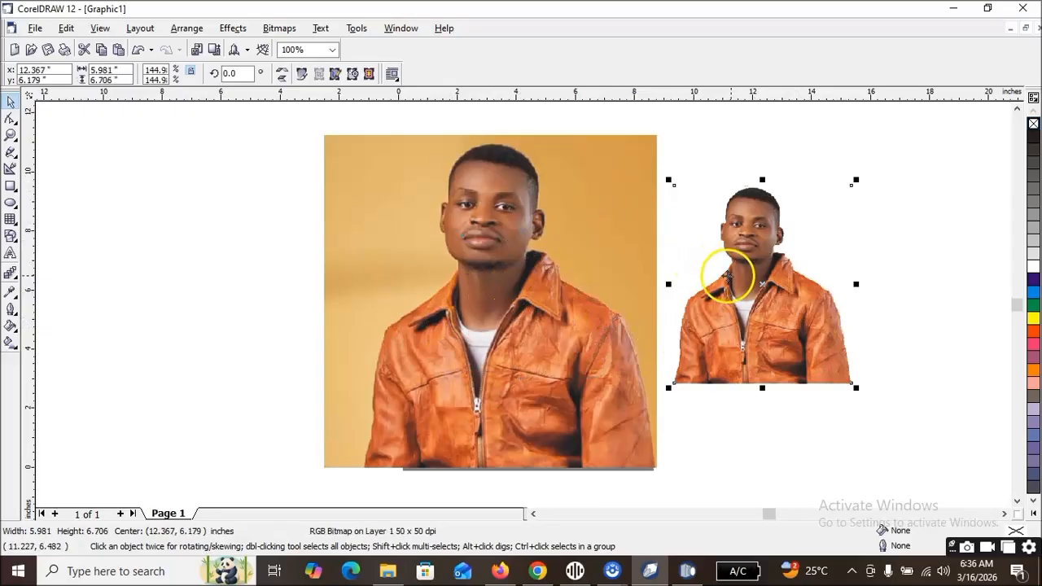
drag(730, 277, 761, 257)
click(692, 312)
Copy the original tan-background portrait, switch to Corel PHOTO-PAINT 12 and delete the cutout object from the image.
click(356, 263)
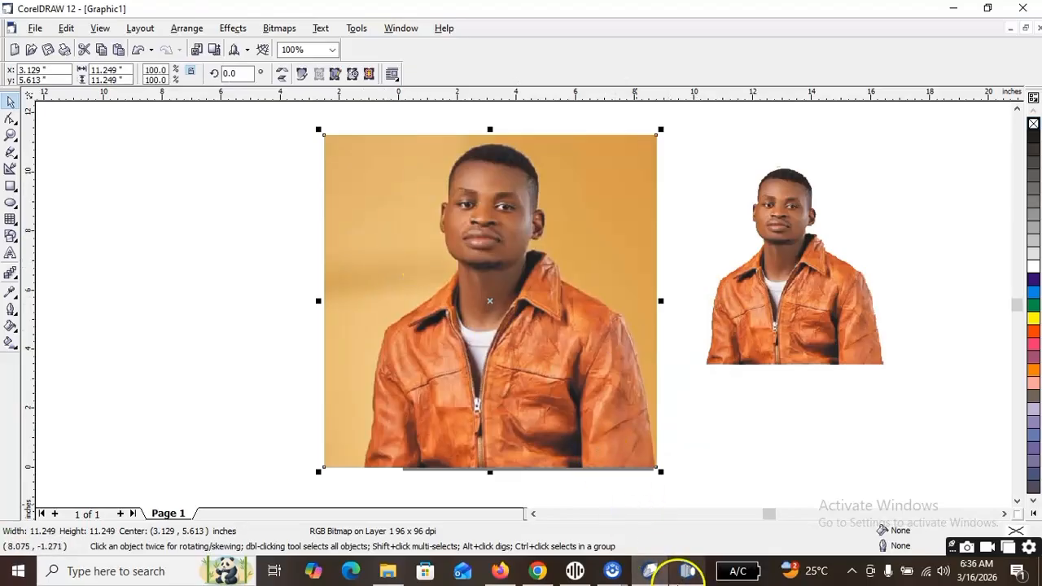
click(683, 570)
click(431, 324)
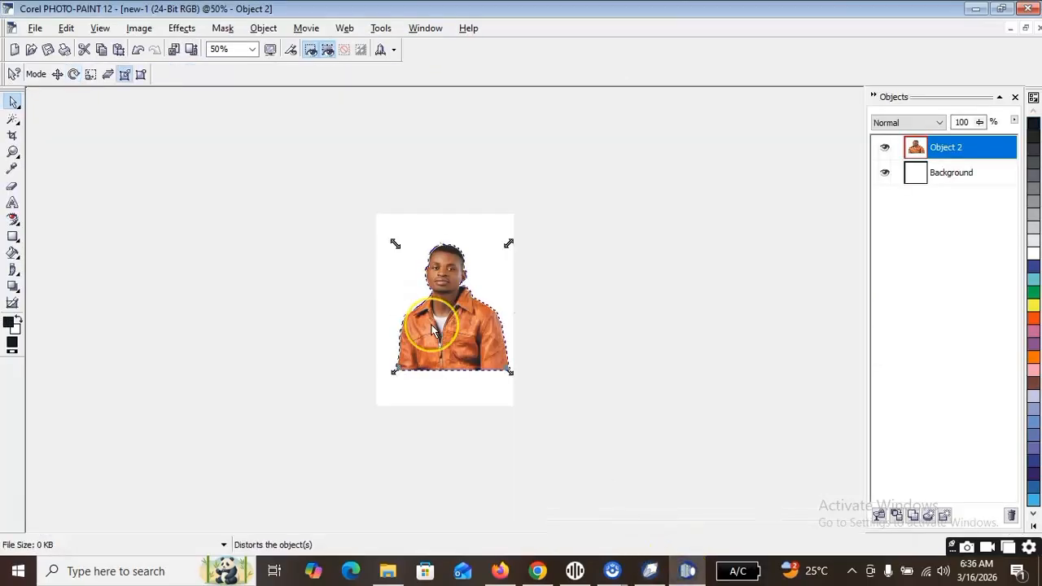
key(Delete)
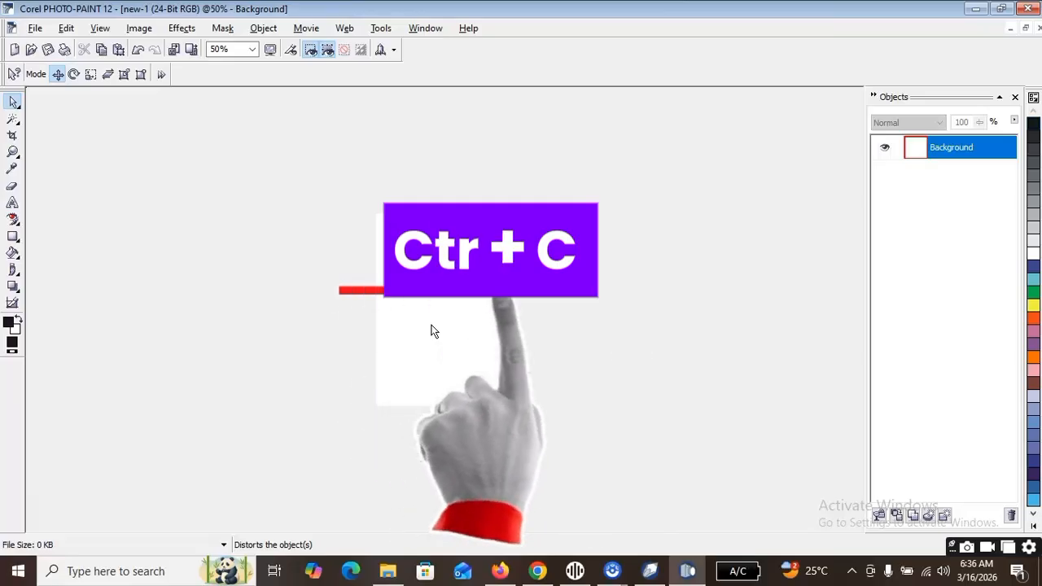
Bring the copied portrait into the blank image, enabling Maintain original size in the Resample settings.
key(shift+s)
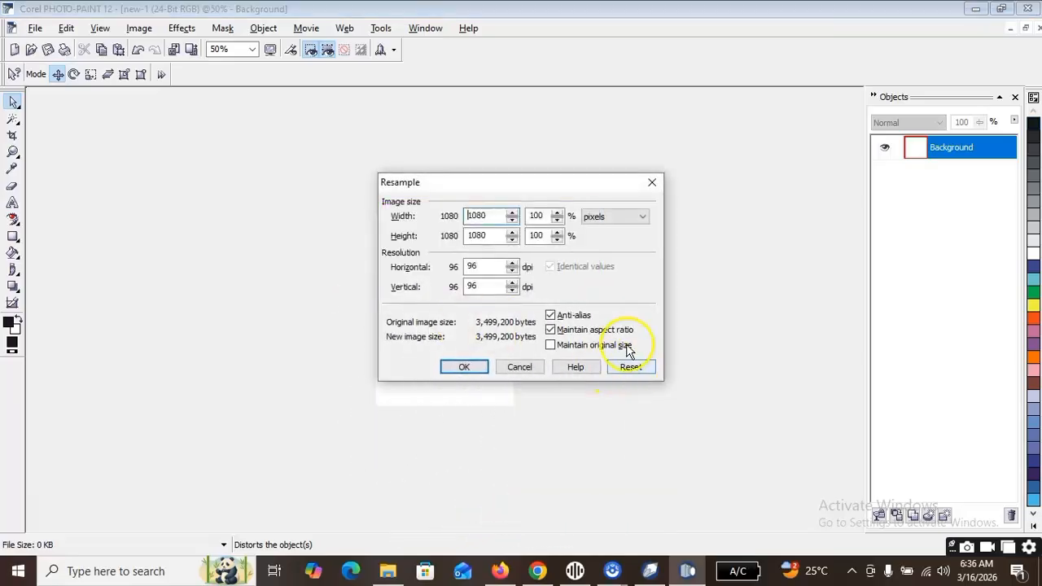
click(594, 345)
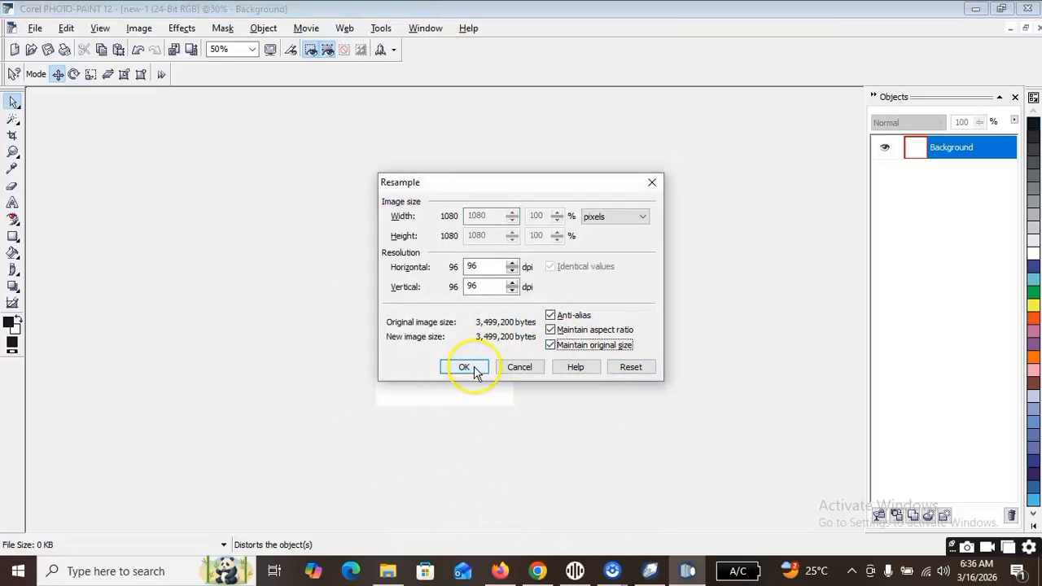
click(464, 367)
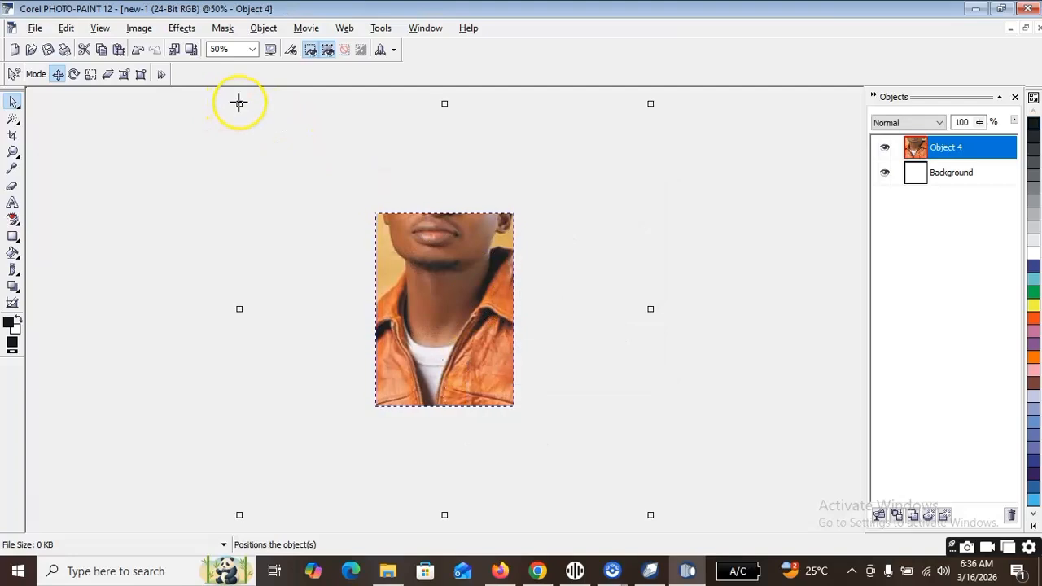
Scale the newly added portrait down to fit within the page width and place it mid-height on the white background.
drag(240, 103, 389, 254)
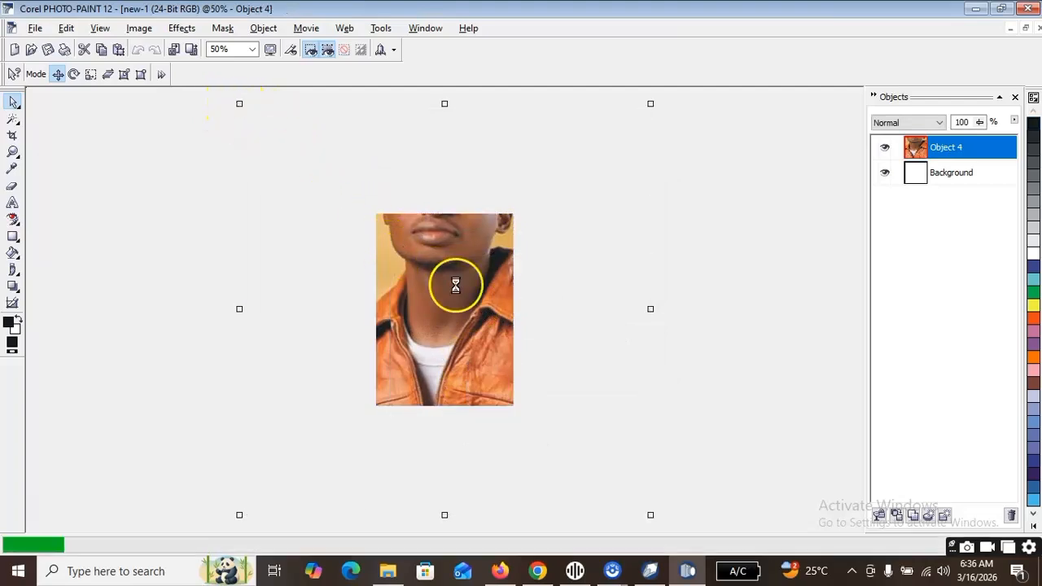
drag(650, 514, 531, 415)
drag(467, 356, 456, 340)
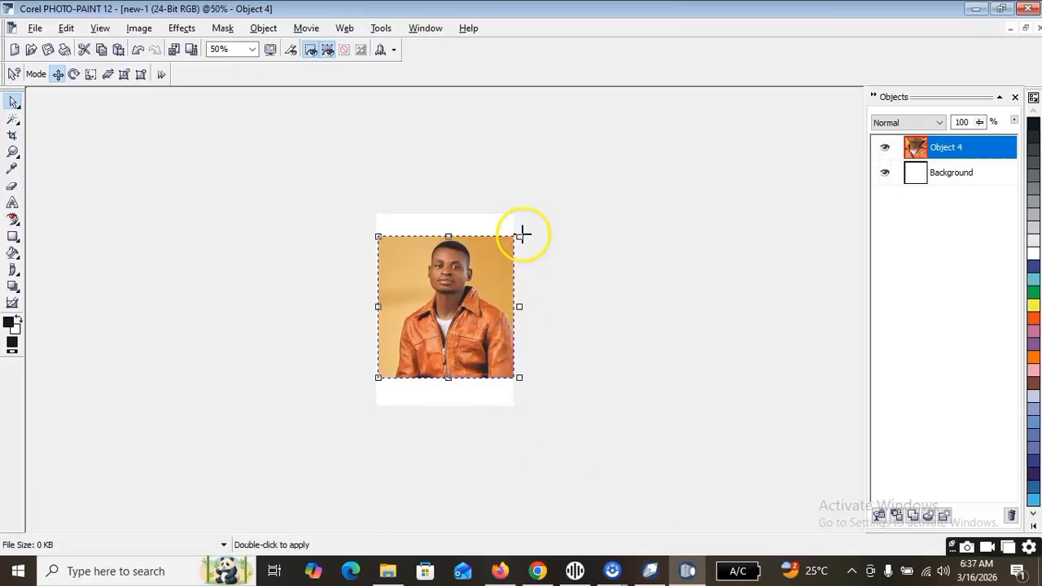
drag(519, 237, 508, 247)
drag(458, 325, 442, 320)
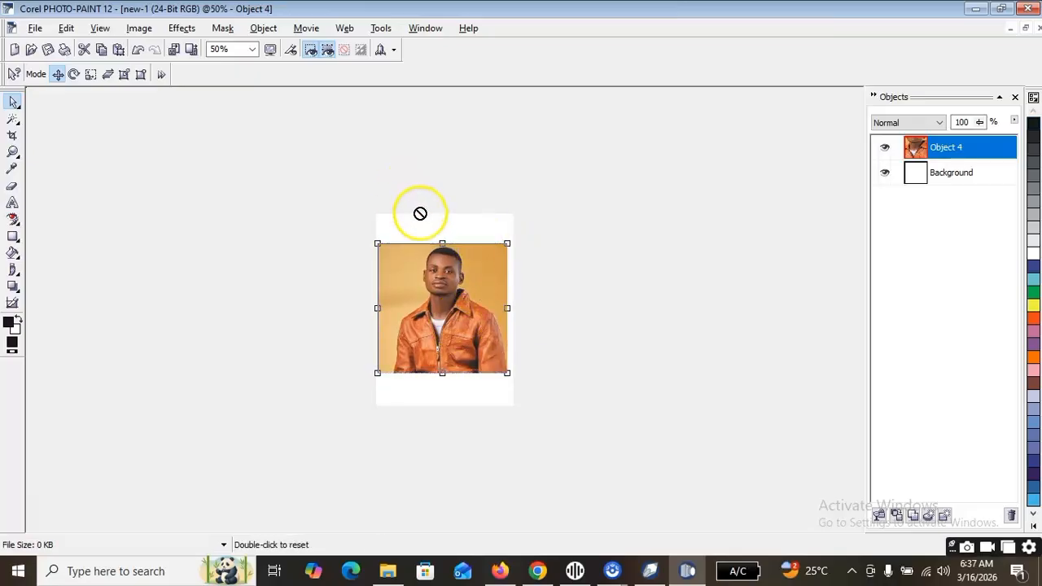
With the Rectangle Mask tool, mask and cut away the tan block left of the man's head and the strip along the left edge.
scroll(388, 226, up, 2)
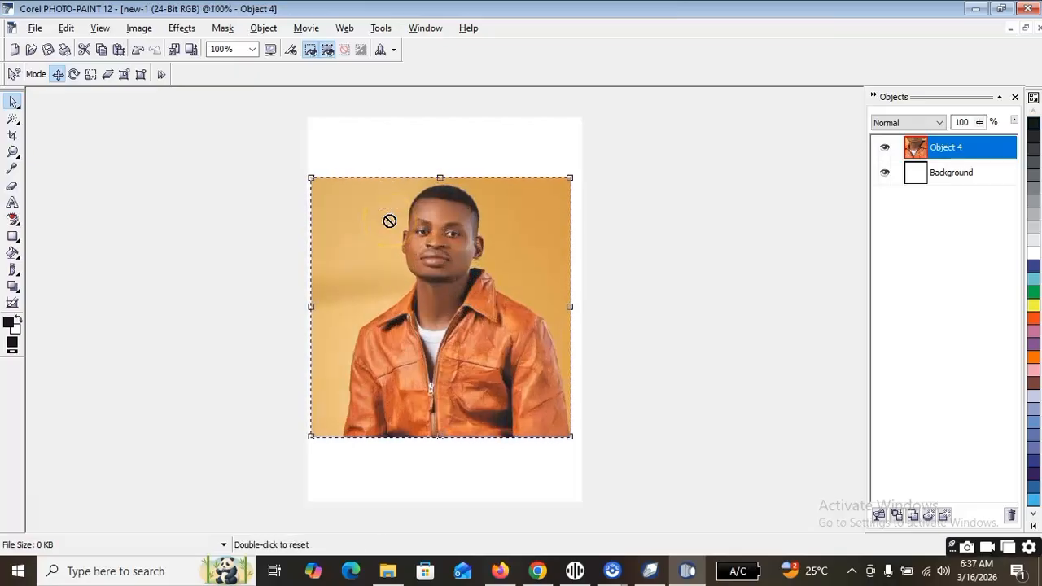
scroll(389, 221, up, 1)
scroll(389, 221, down, 2)
scroll(389, 221, up, 1)
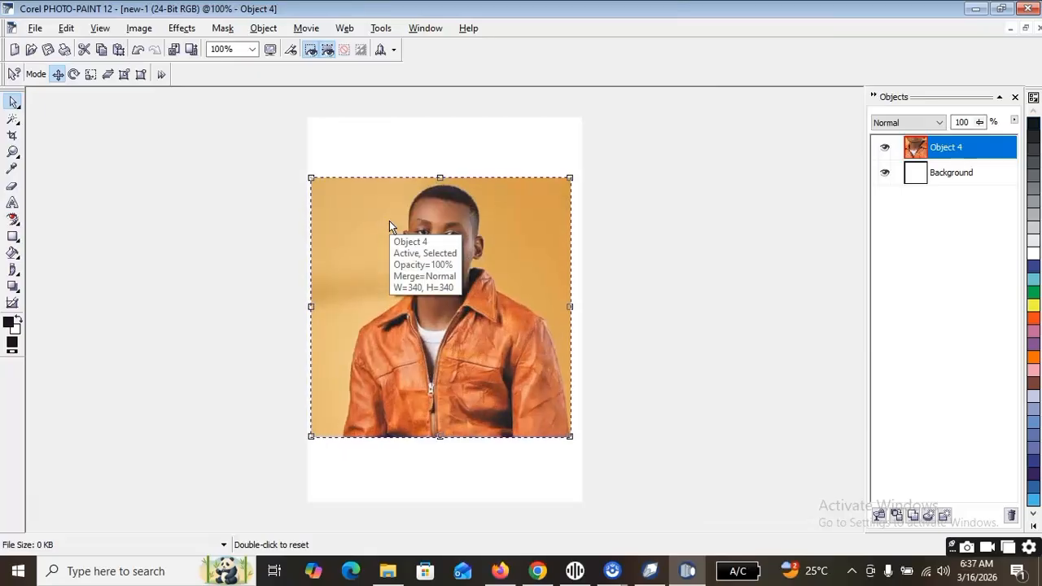
click(19, 123)
click(19, 123)
click(16, 124)
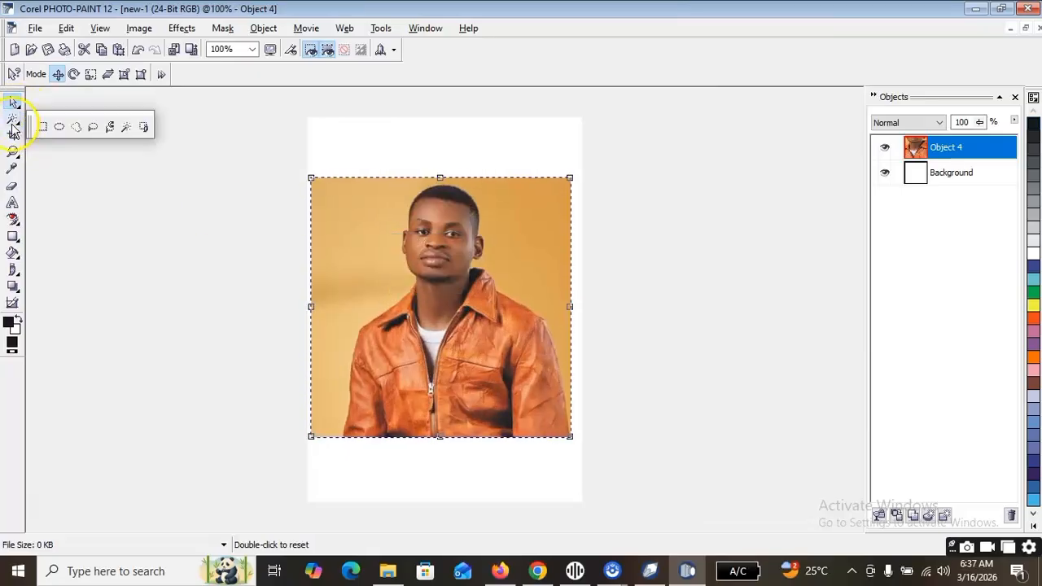
click(44, 128)
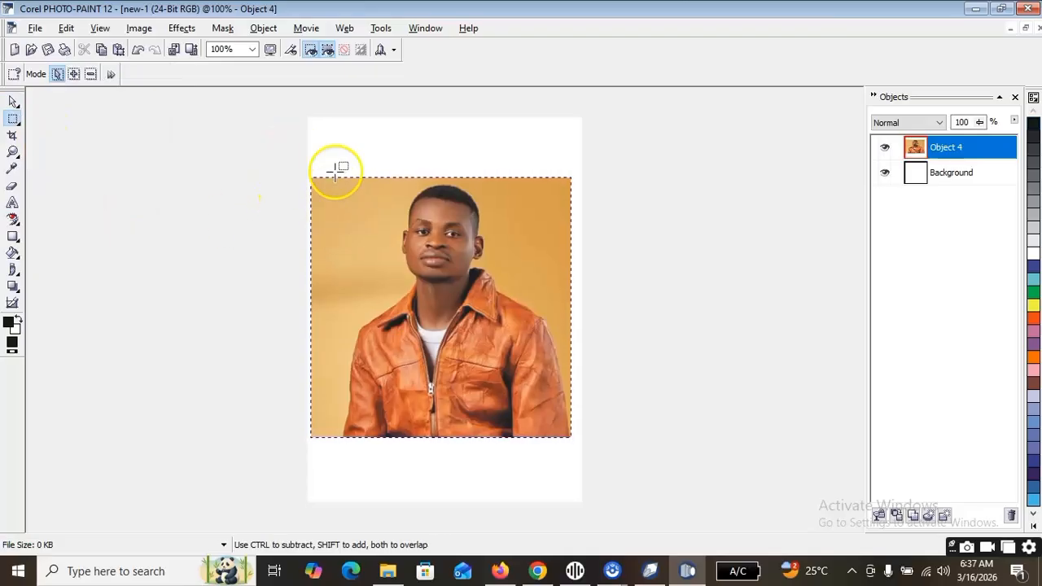
mouse_move(304, 156)
mouse_down()
mouse_move(355, 214)
mouse_move(370, 275)
mouse_up()
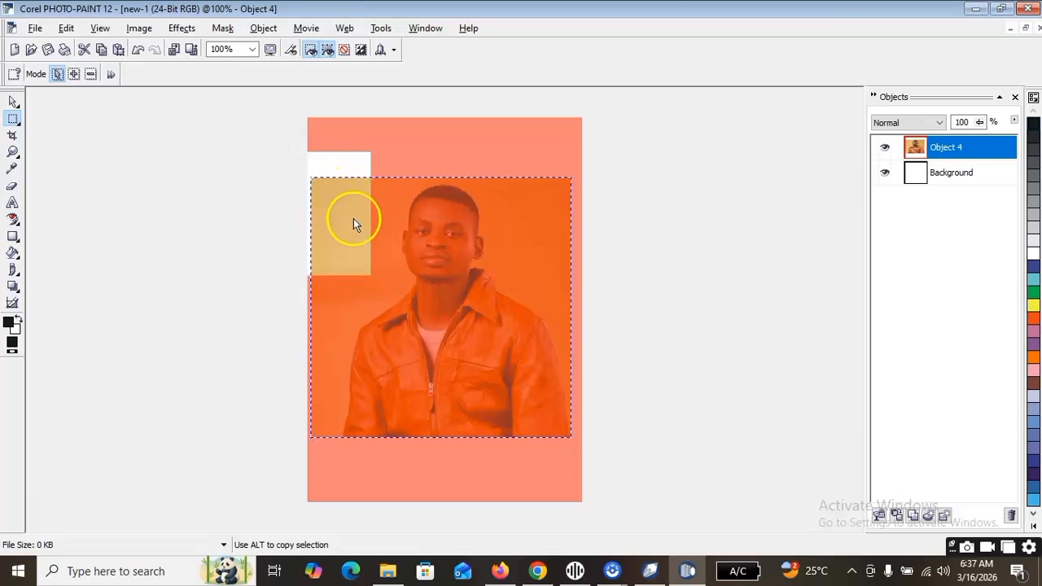
key(ctrl)
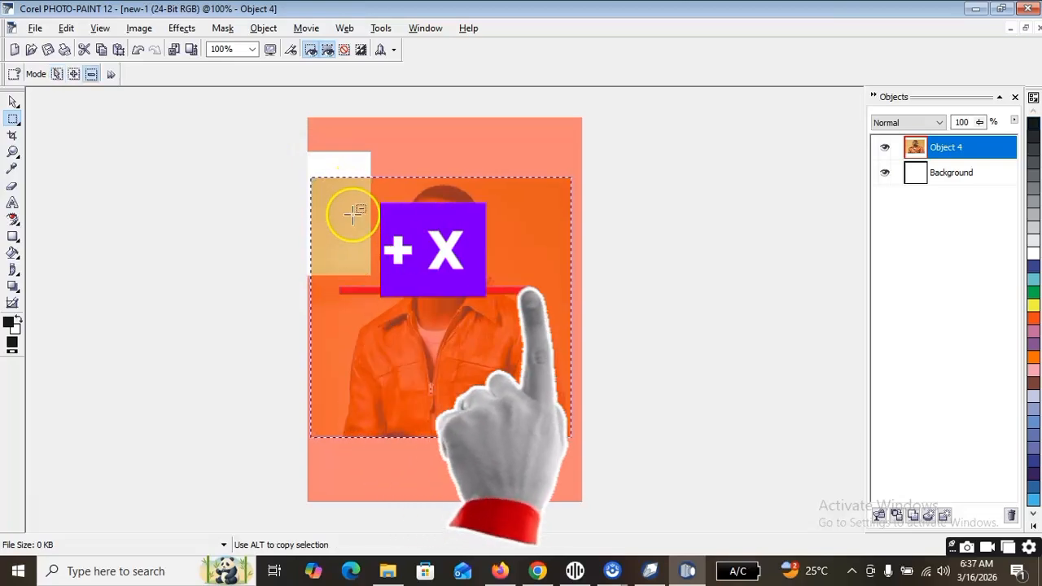
key(ctrl+x)
drag(291, 232, 343, 454)
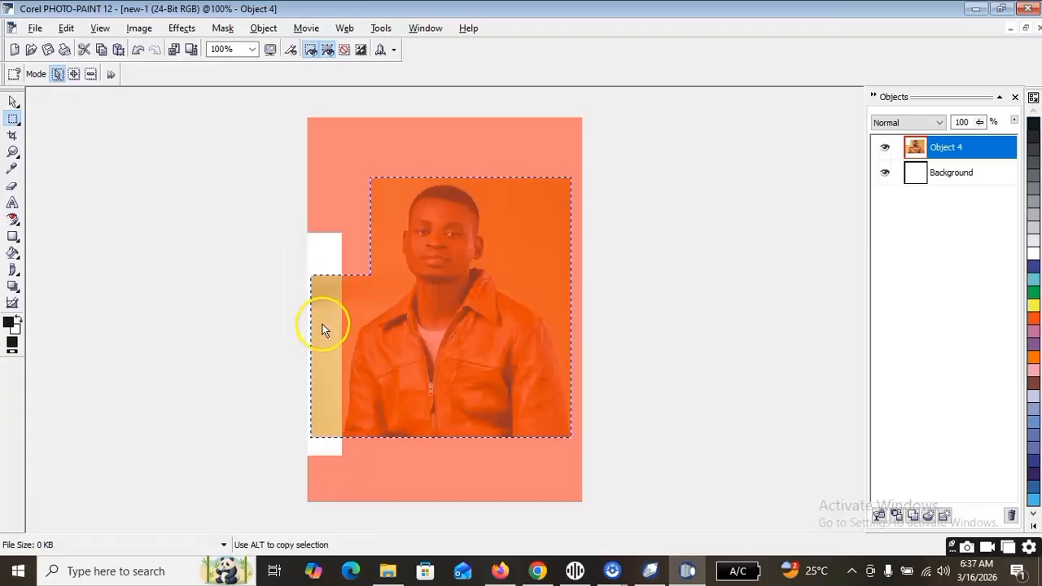
key(ctrl+x)
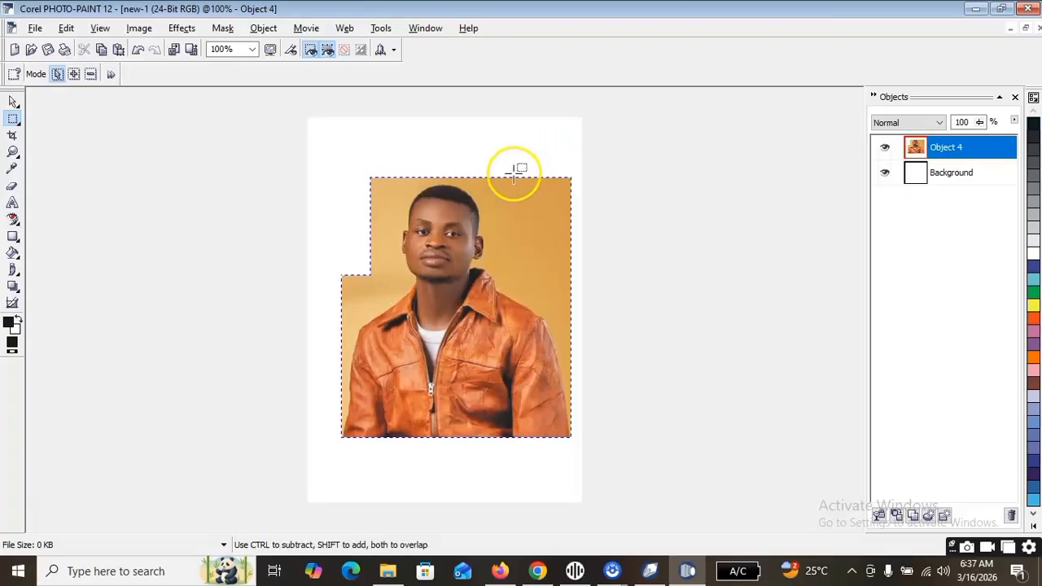
Mask and cut away two rectangular tan areas to the right of the man's head and above his shoulder.
drag(511, 152, 579, 290)
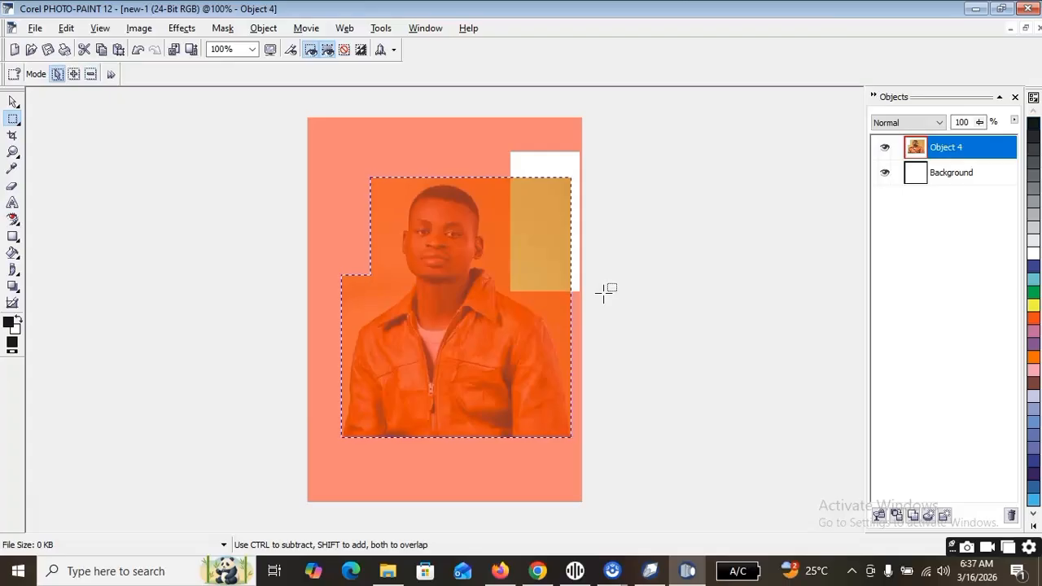
key(ctrl+x)
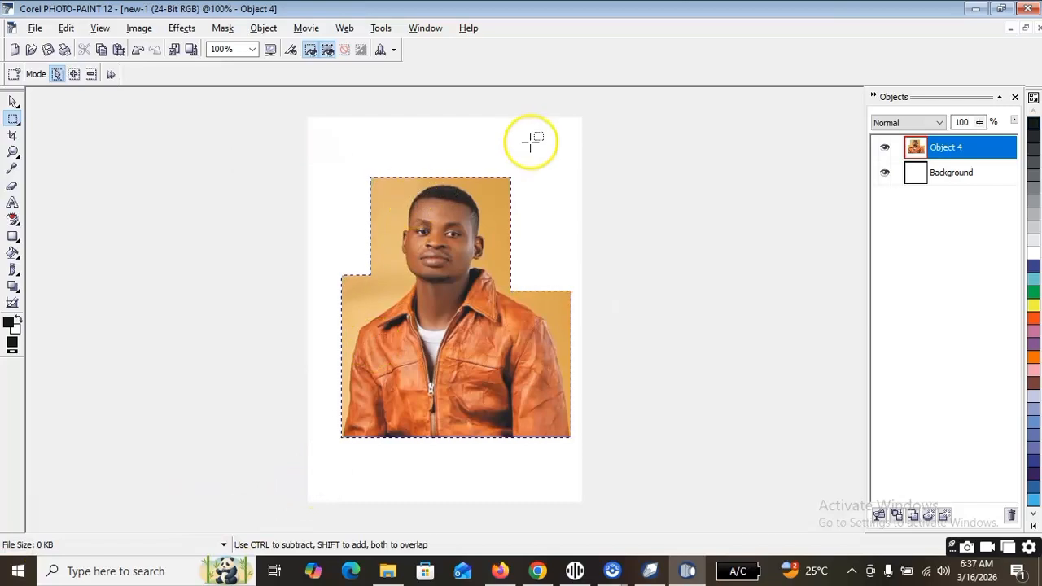
drag(485, 148, 524, 247)
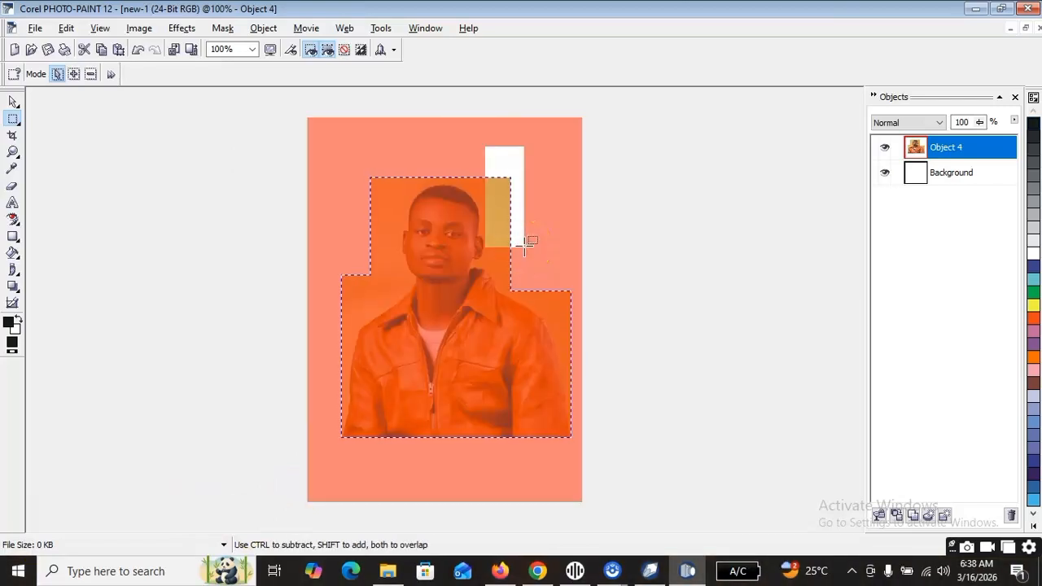
key(ctrl+x)
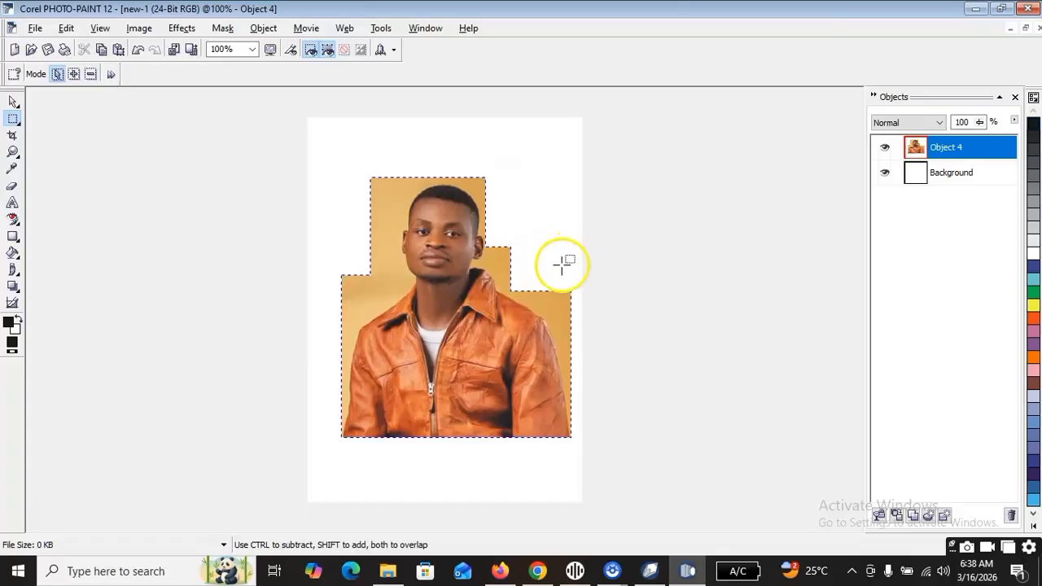
Mask and cut away rectangular tan areas beside the right shoulder, above the left shoulder and along the left side of the head.
drag(555, 274, 577, 348)
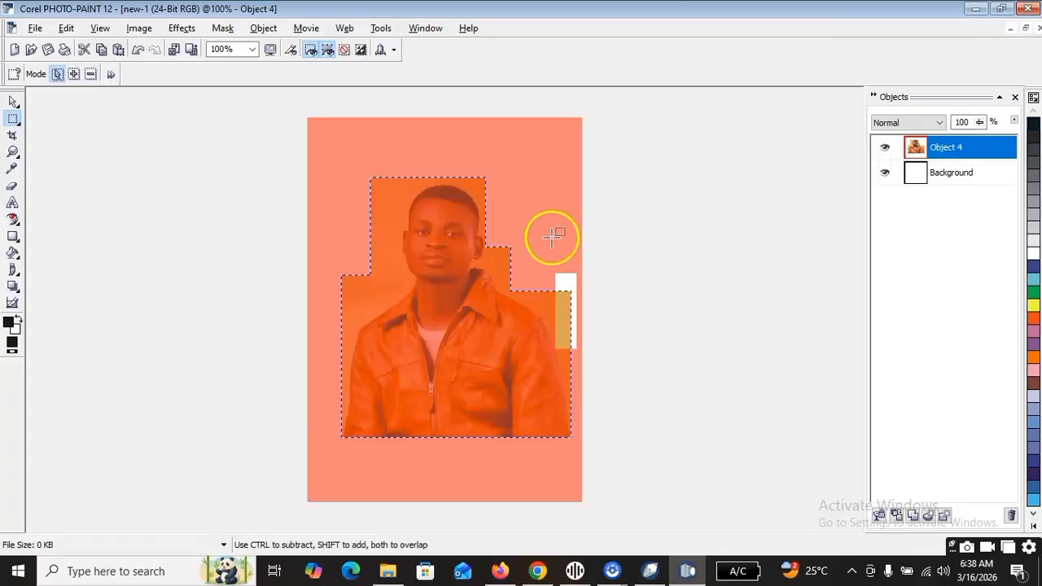
key(ctrl+x)
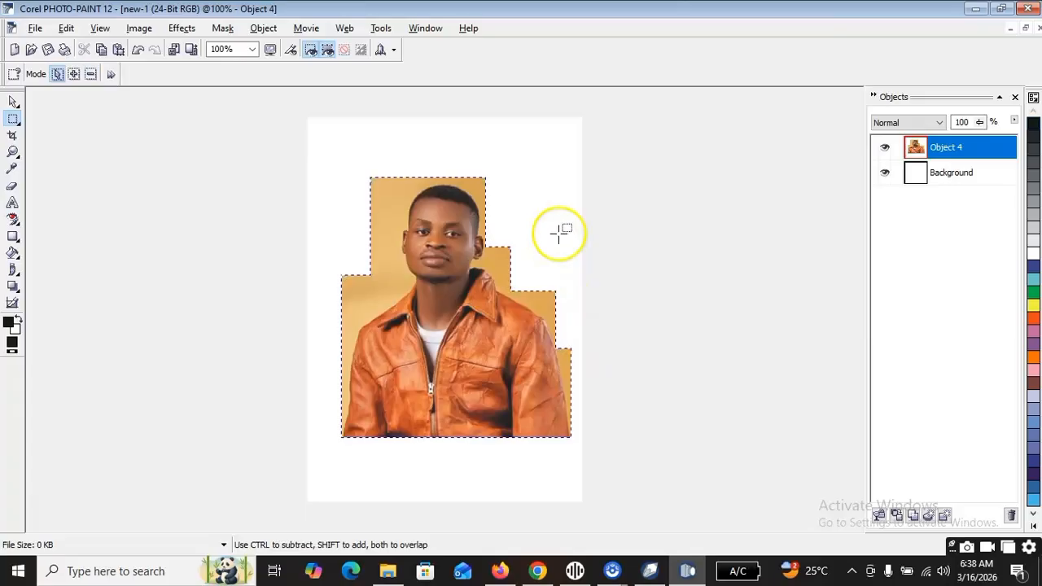
drag(334, 258, 364, 323)
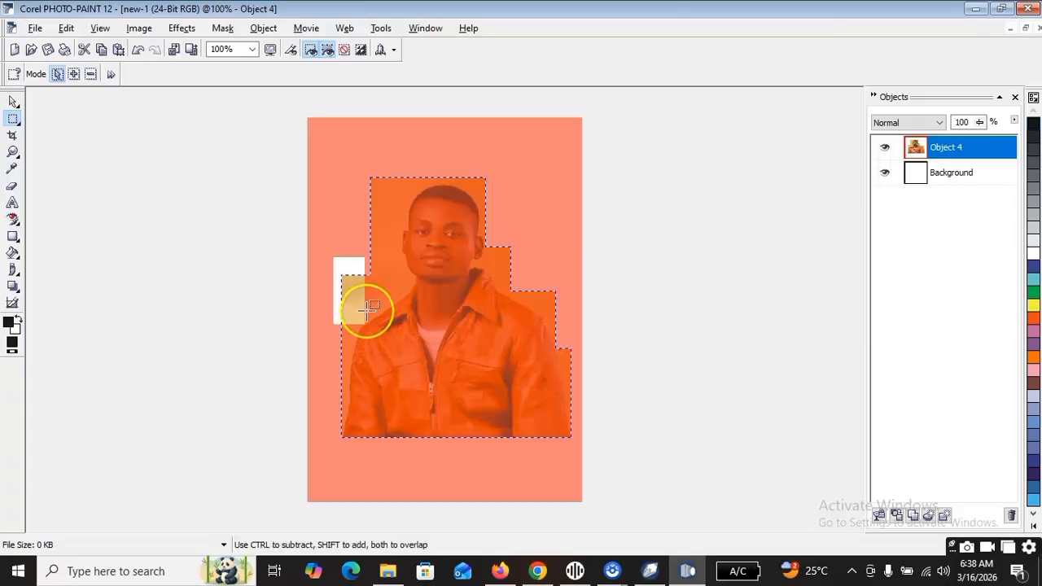
key(ctrl+x)
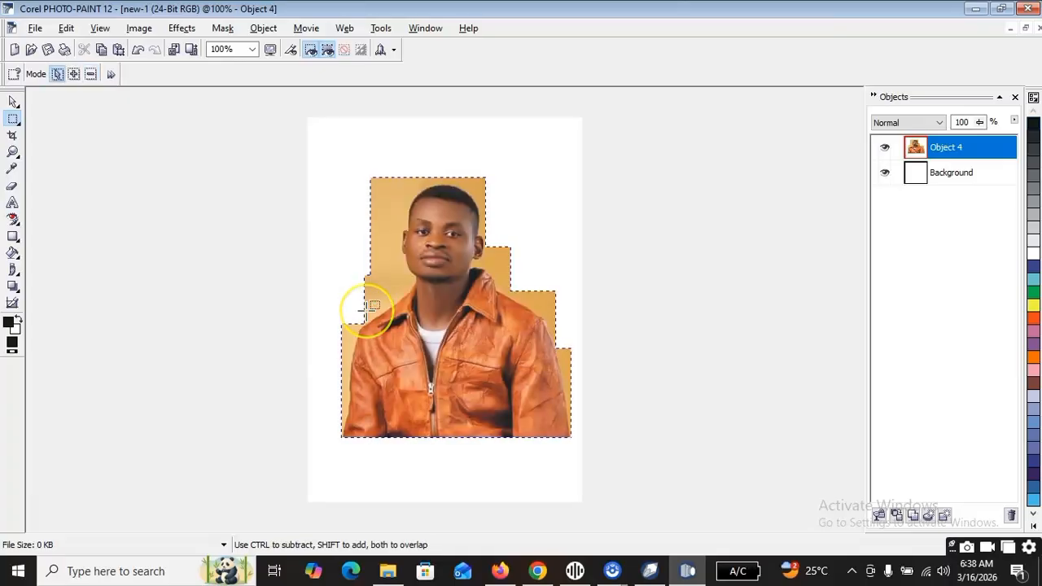
drag(362, 168, 362, 168)
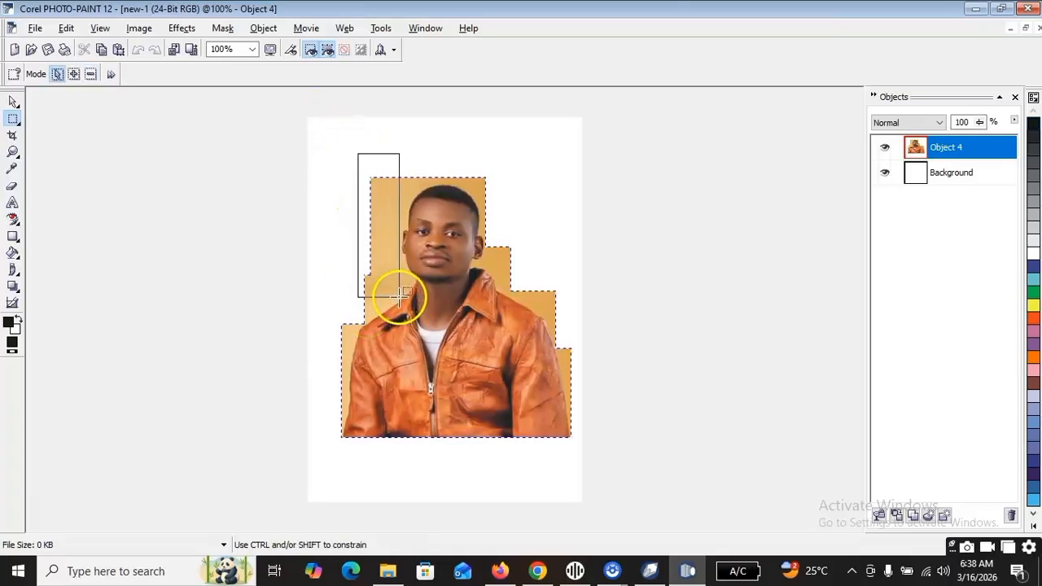
drag(400, 297, 397, 293)
key(ctrl+x)
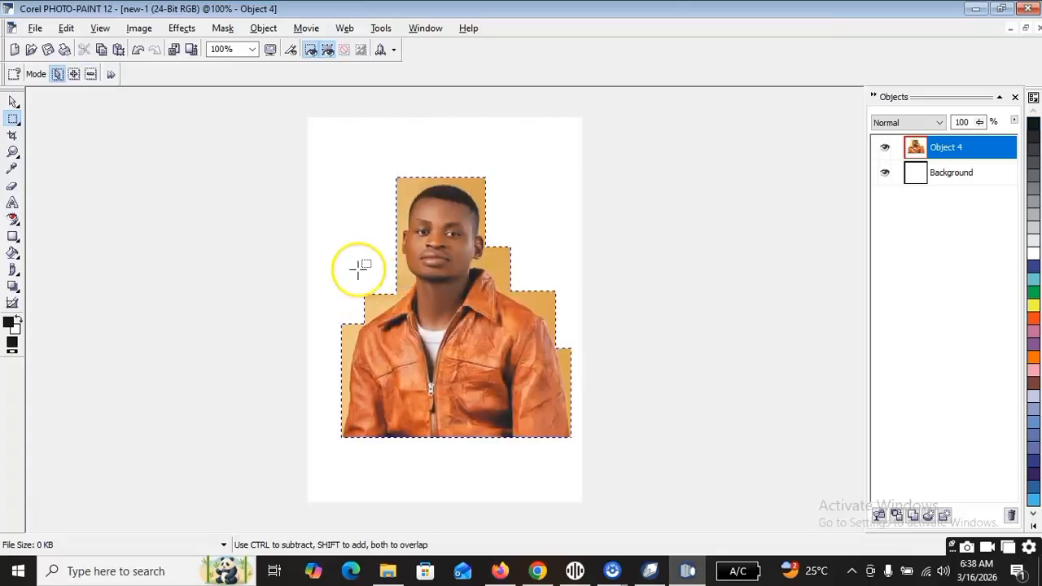
Copy the trimmed portrait object, switch to CorelDRAW 12 and paste it into the drawing.
click(13, 100)
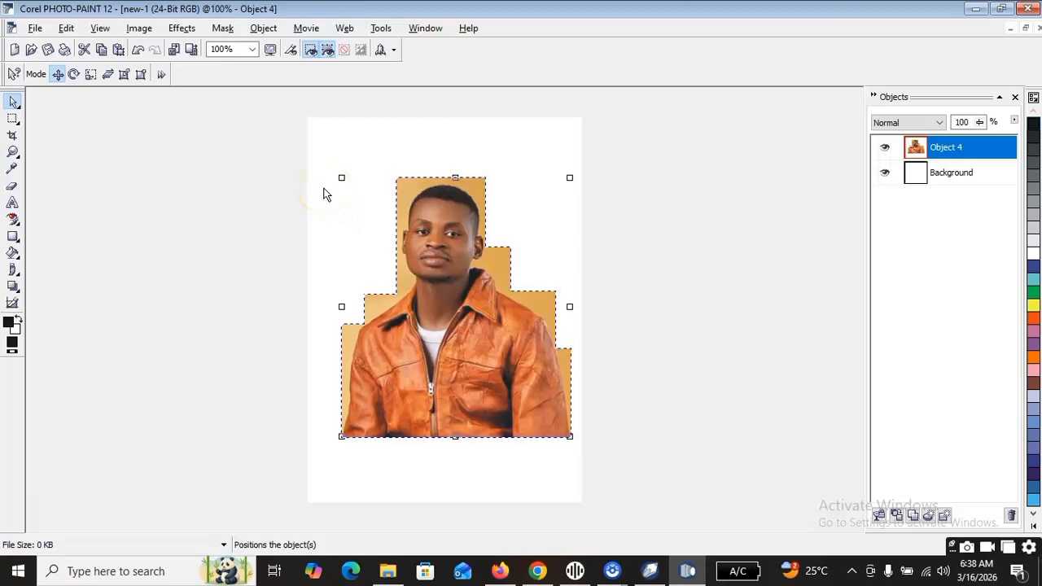
click(649, 570)
click(350, 283)
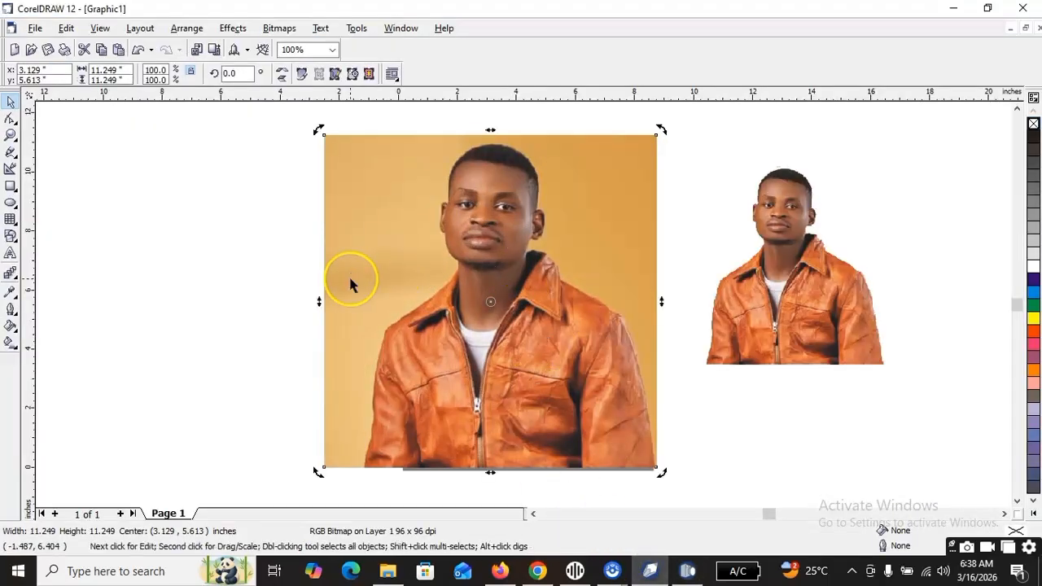
key(ctrl+v)
Enlarge the pasted portrait to about 4.89 by 5.54 inches and arrange it beside the earlier cutout, to the right of the original photo.
drag(467, 289, 754, 363)
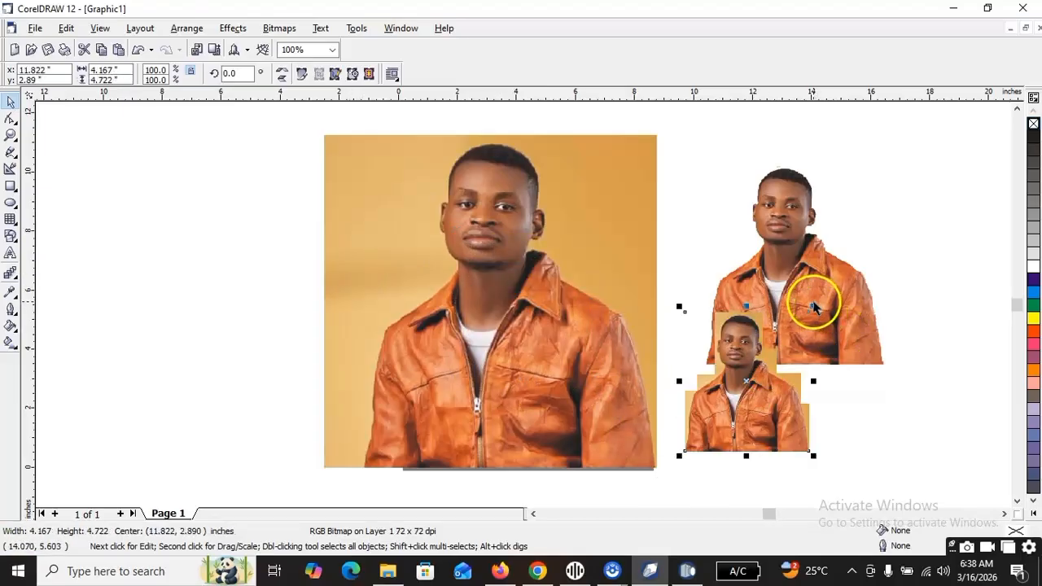
drag(814, 307, 832, 284)
drag(767, 344, 910, 303)
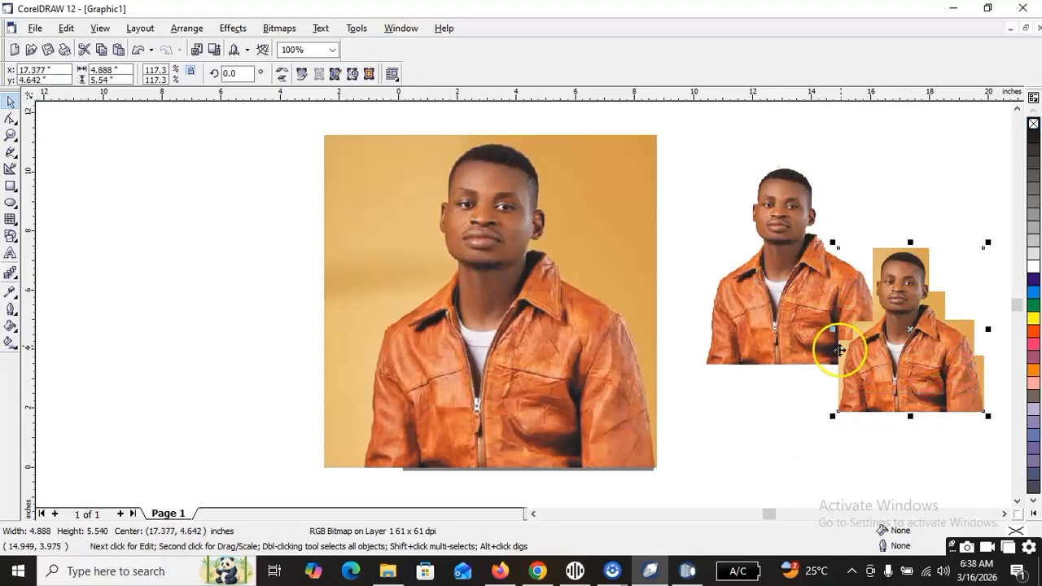
click(795, 267)
drag(795, 267, 775, 307)
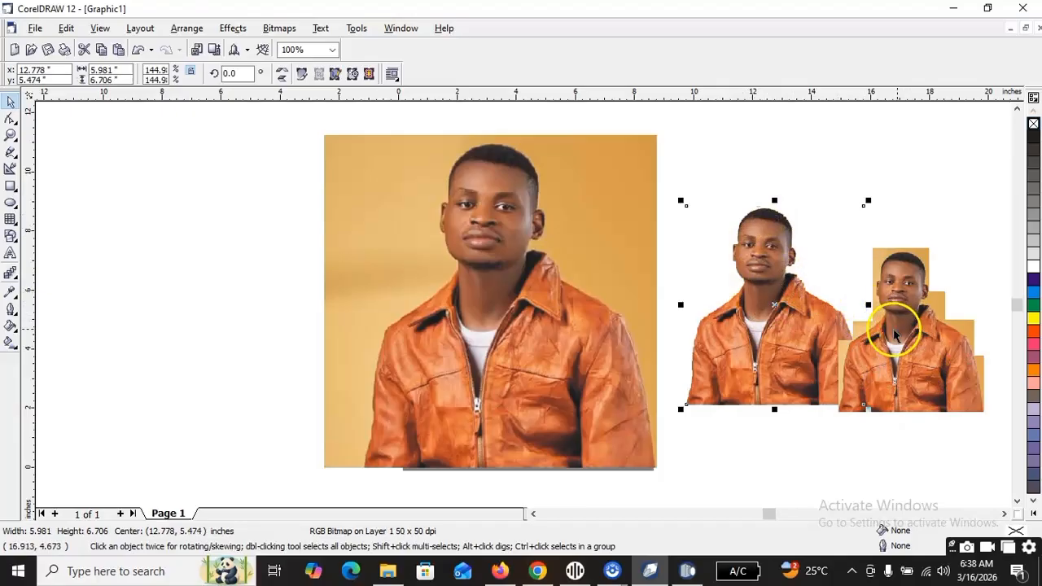
drag(895, 327, 907, 290)
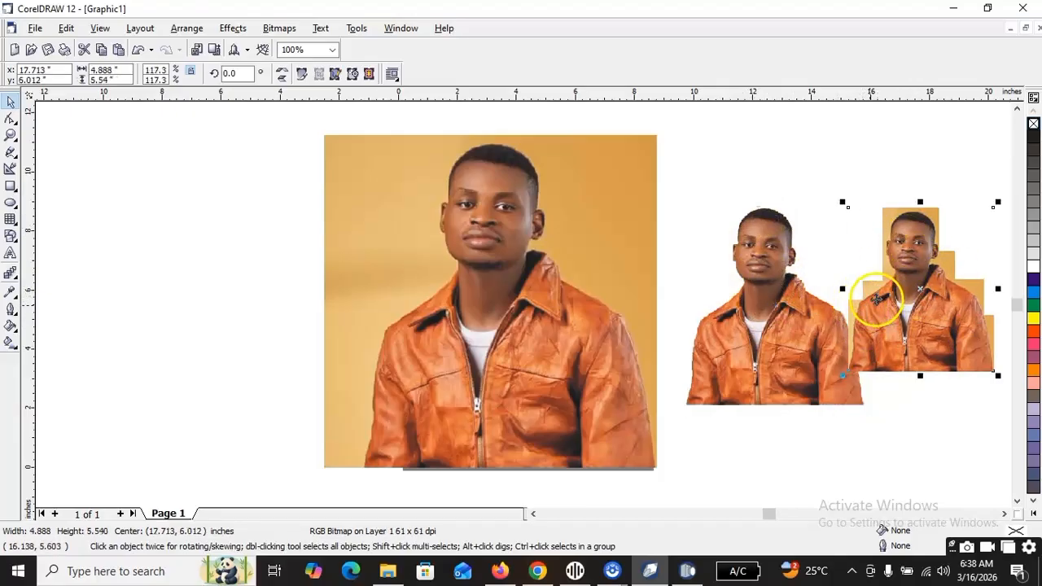
Copy the original tan-background portrait, switch to Corel PHOTO-PAINT 12 and delete the trimmed portrait from the image.
click(479, 324)
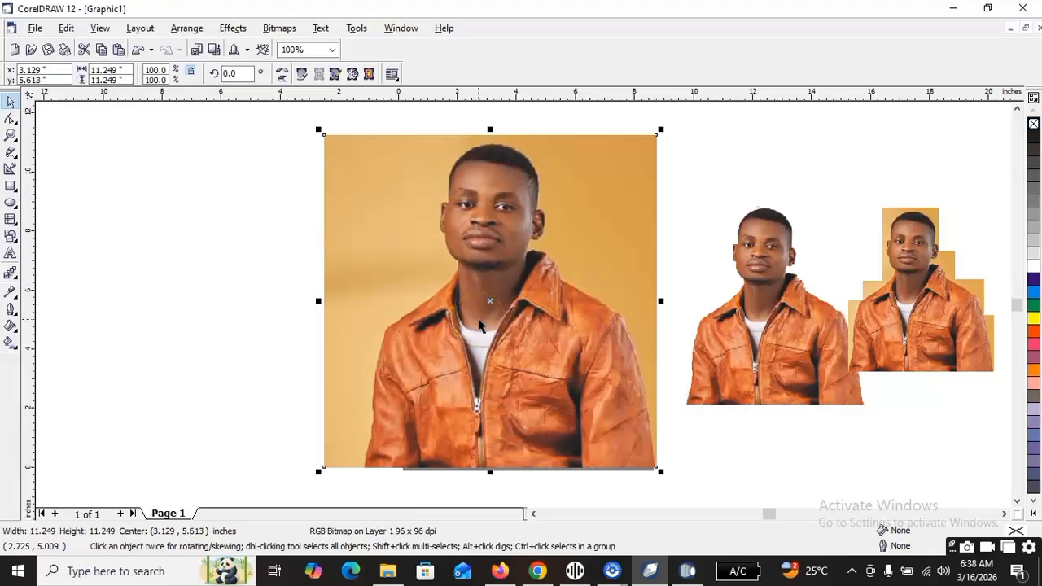
click(687, 570)
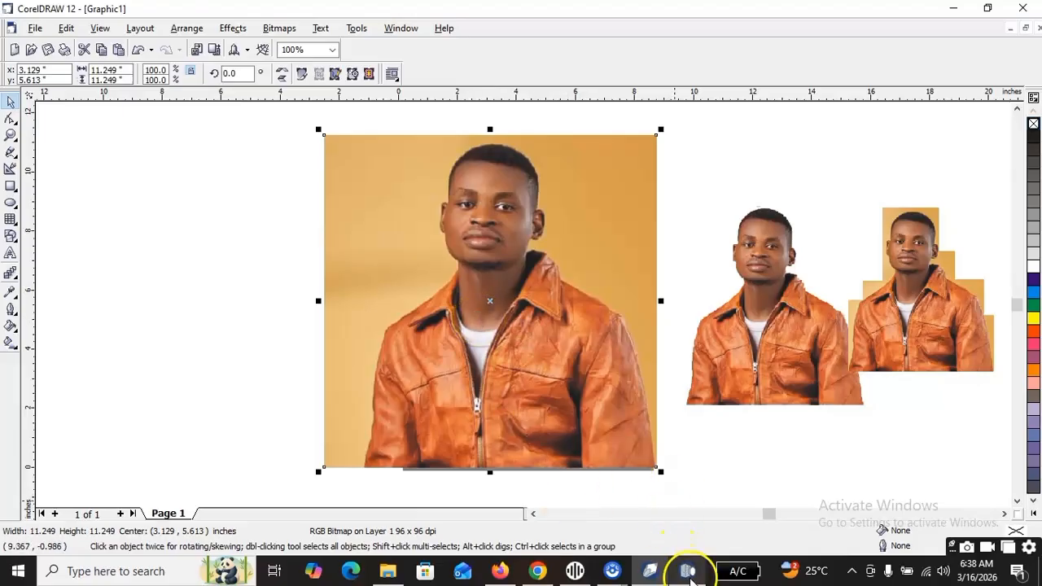
key(Delete)
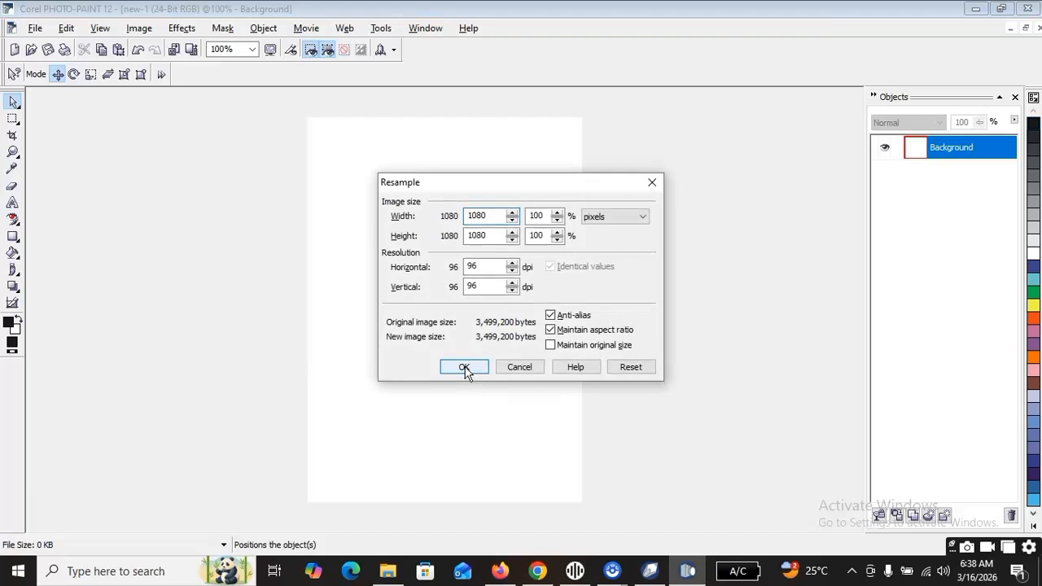
Bring the copied portrait into the emptied image with Maintain original size enabled in the Resample settings.
click(567, 348)
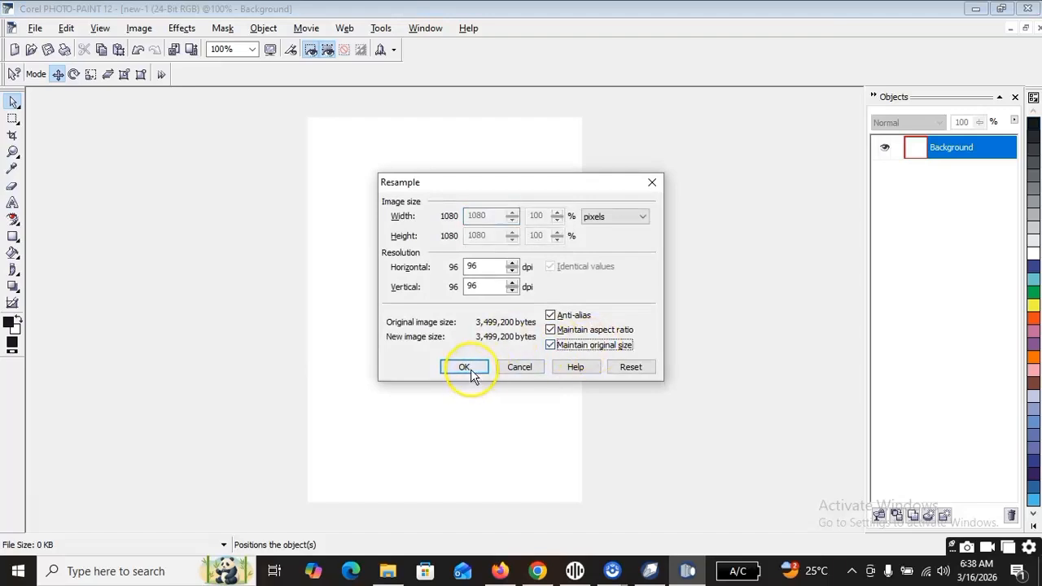
click(471, 370)
key(ctrl+v)
Scale the new portrait down to about 302 by 302 pixels and position it within the white page, slightly below mid-height.
drag(347, 194, 407, 300)
drag(388, 145, 384, 268)
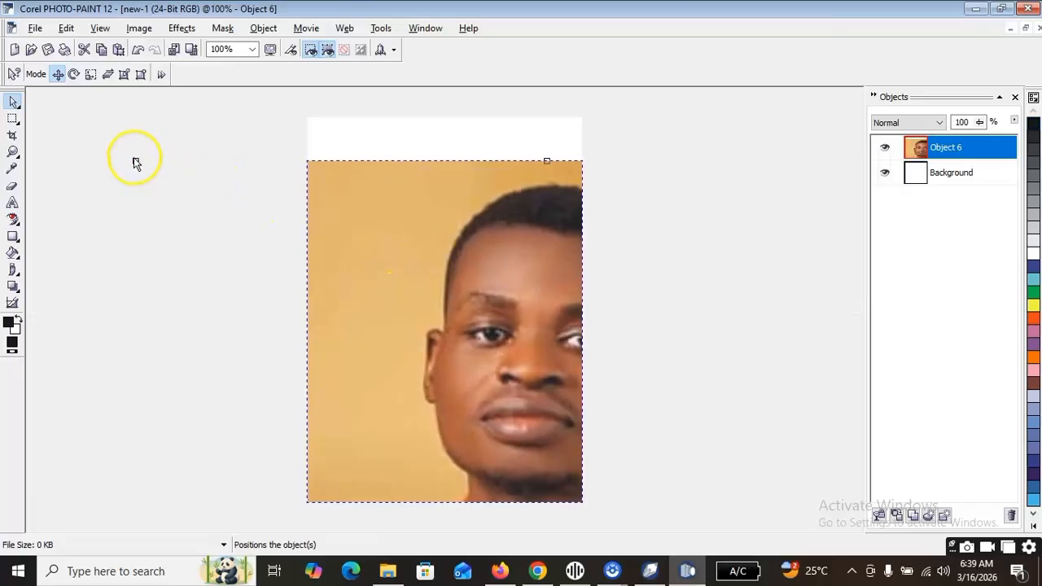
drag(135, 161, 407, 297)
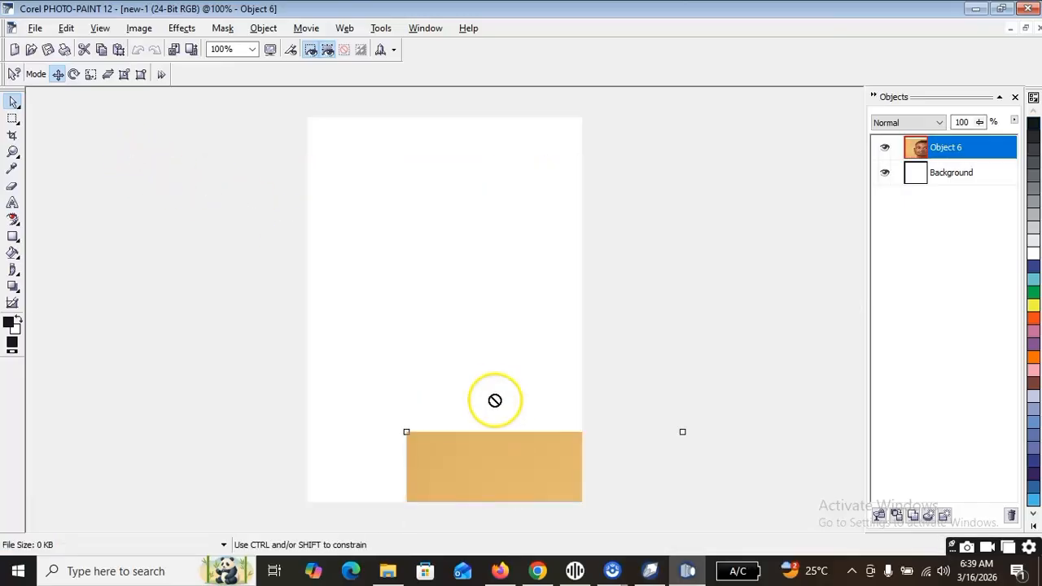
drag(509, 453, 310, 168)
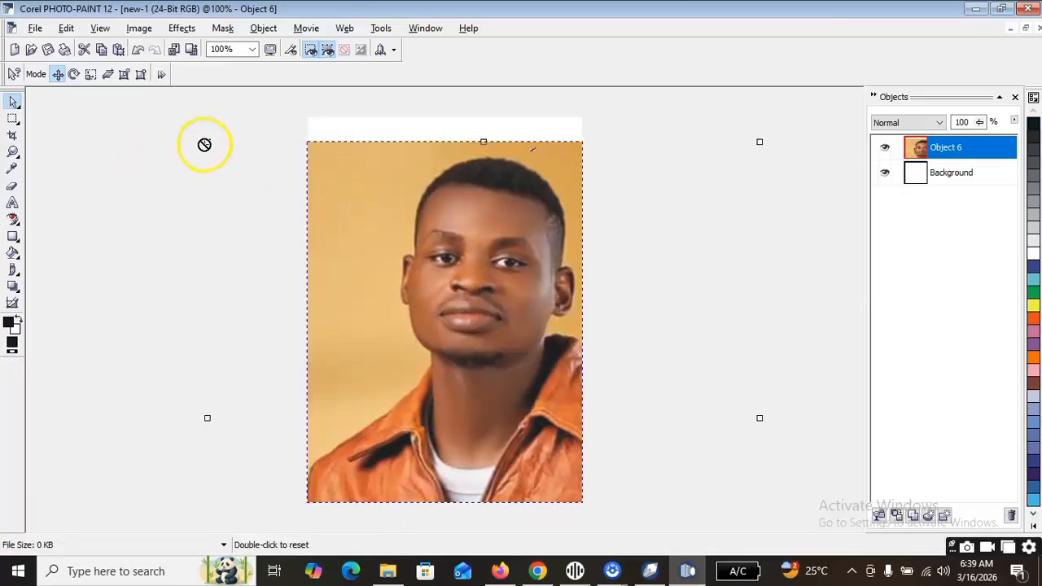
drag(207, 142, 413, 346)
drag(478, 384, 402, 239)
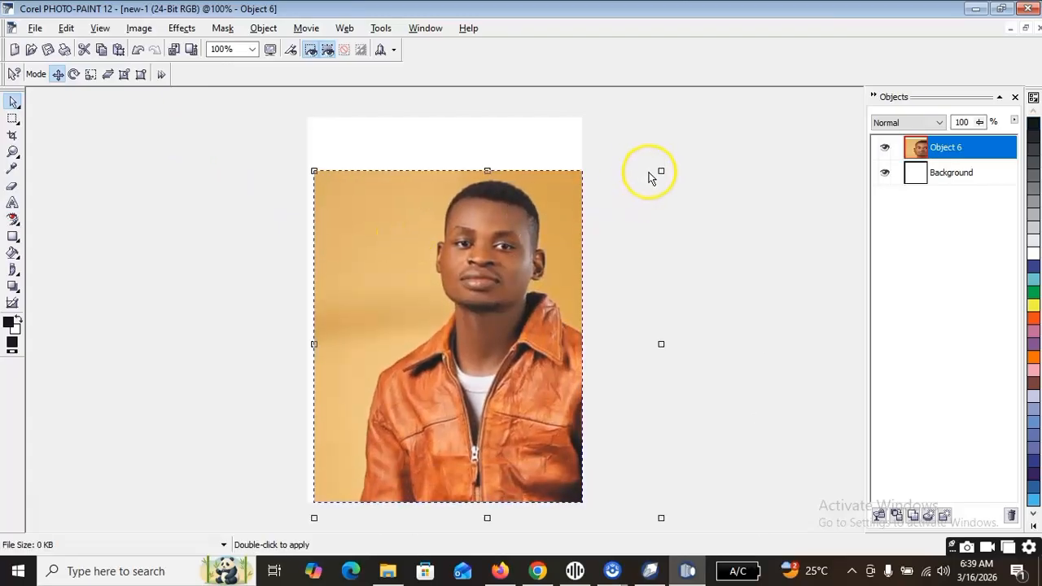
drag(660, 171, 544, 242)
drag(468, 315, 477, 244)
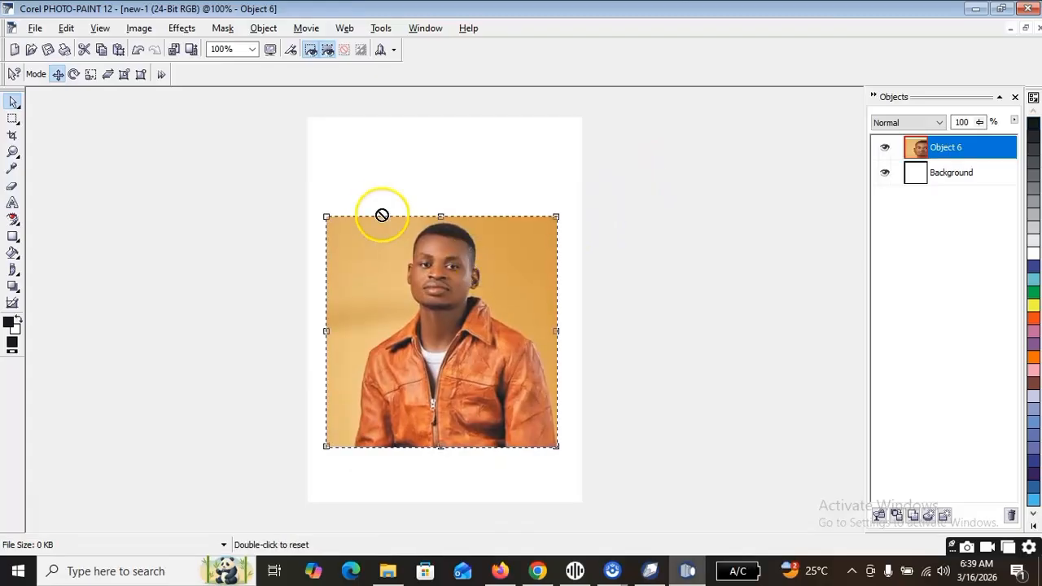
With the Ellipse Mask tool, mask a tall oval over the portrait's upper-left tan corner and delete the masked area.
scroll(381, 215, up, 1)
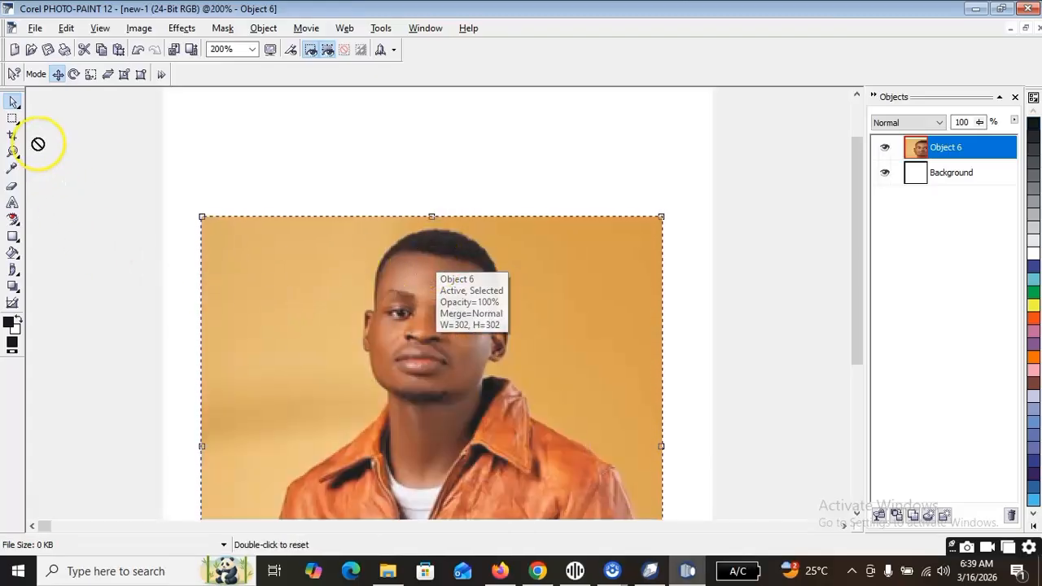
click(14, 120)
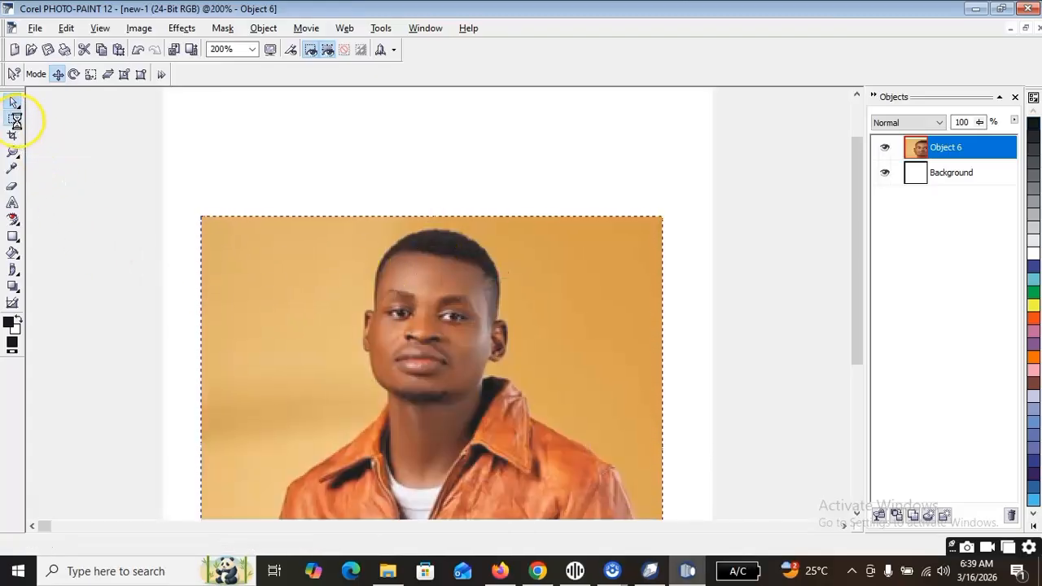
click(15, 120)
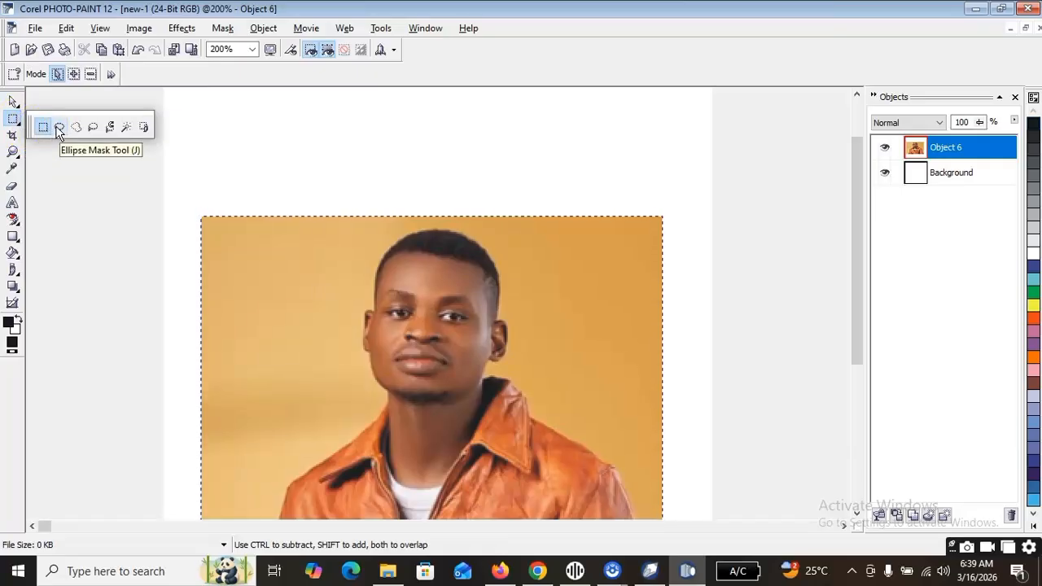
click(59, 127)
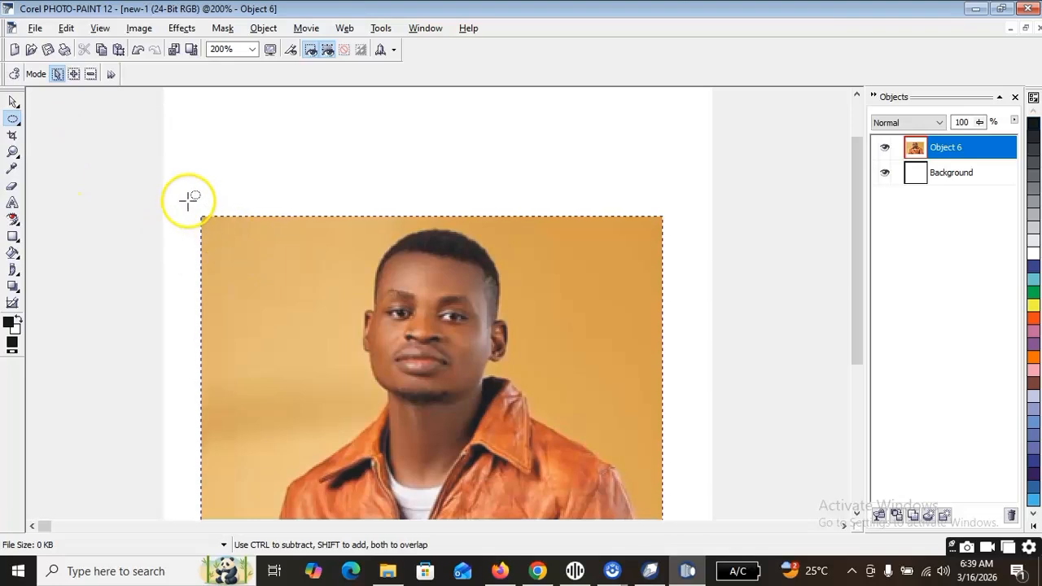
drag(201, 214, 325, 394)
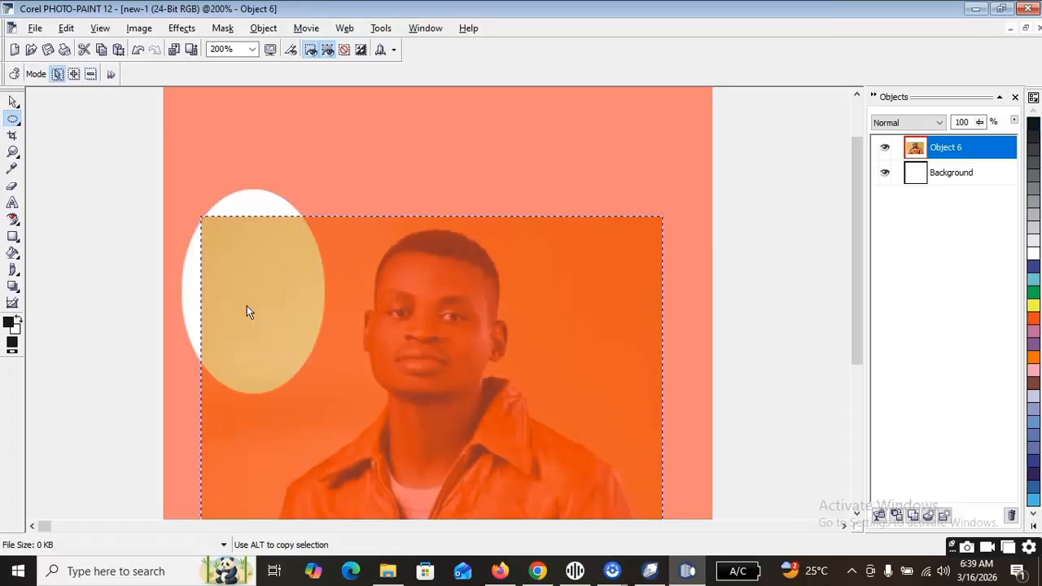
key(Delete)
click(458, 281)
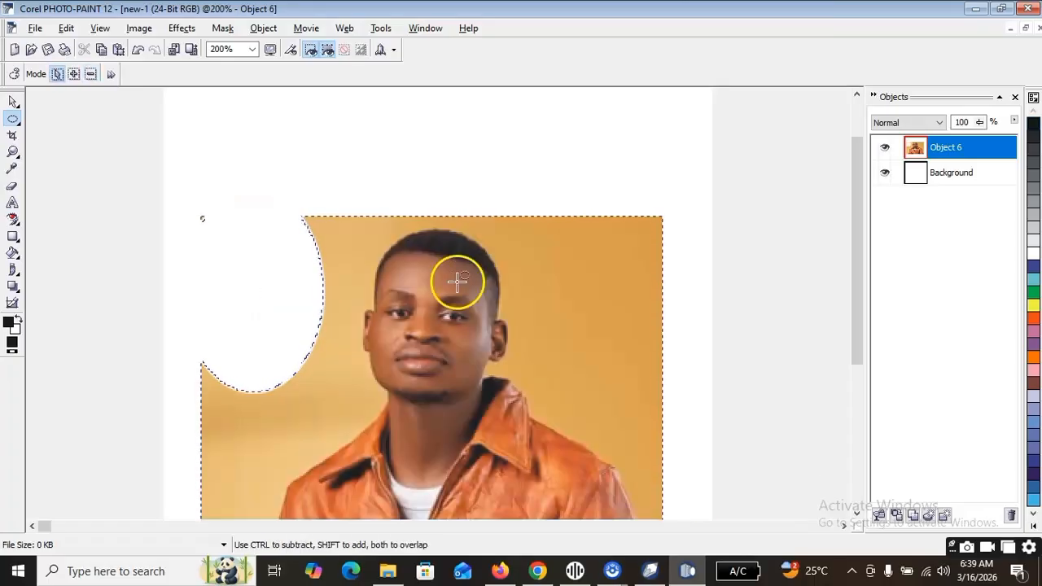
Mask and cut away two overlapping ovals right of the man's head and a narrower oval along the left edge above his shoulder.
drag(552, 188, 637, 418)
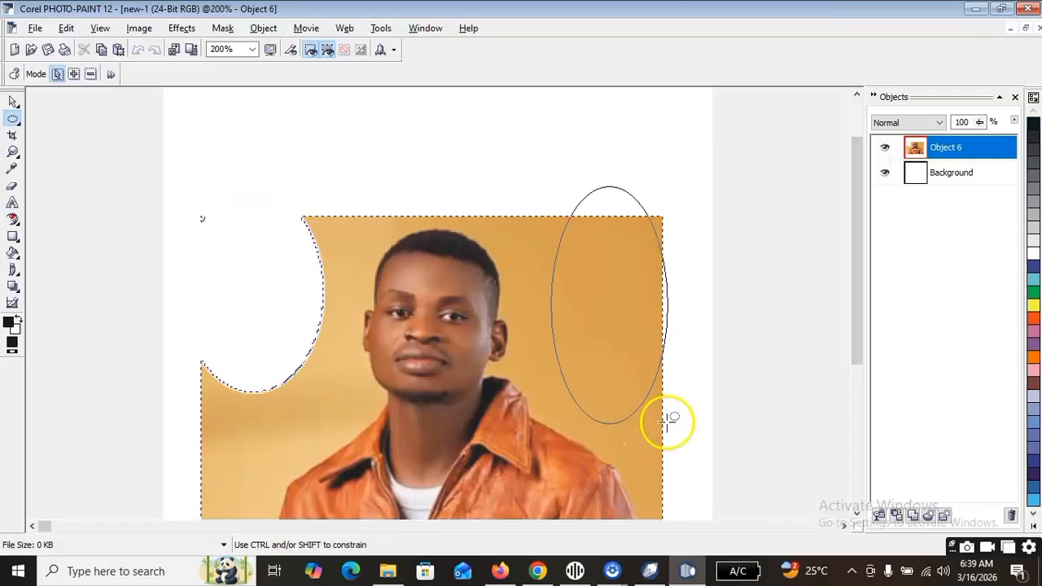
drag(696, 397, 698, 397)
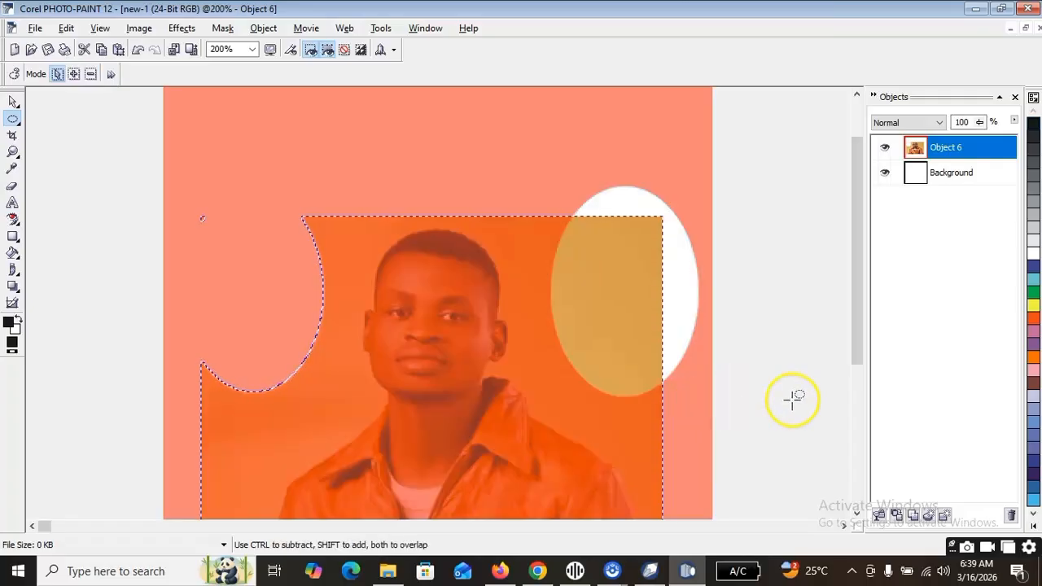
key(ctrl+x)
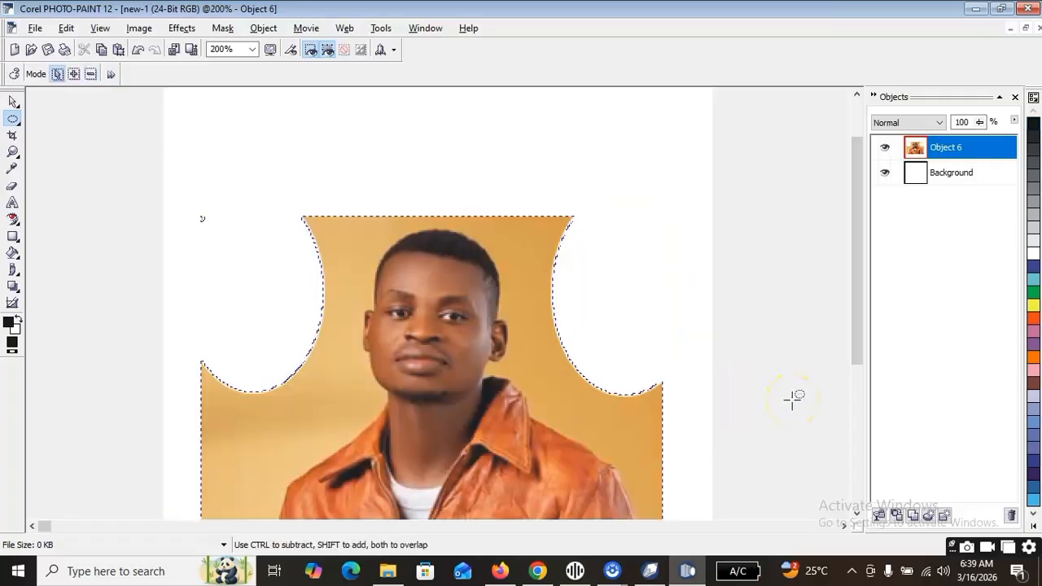
drag(511, 180, 644, 432)
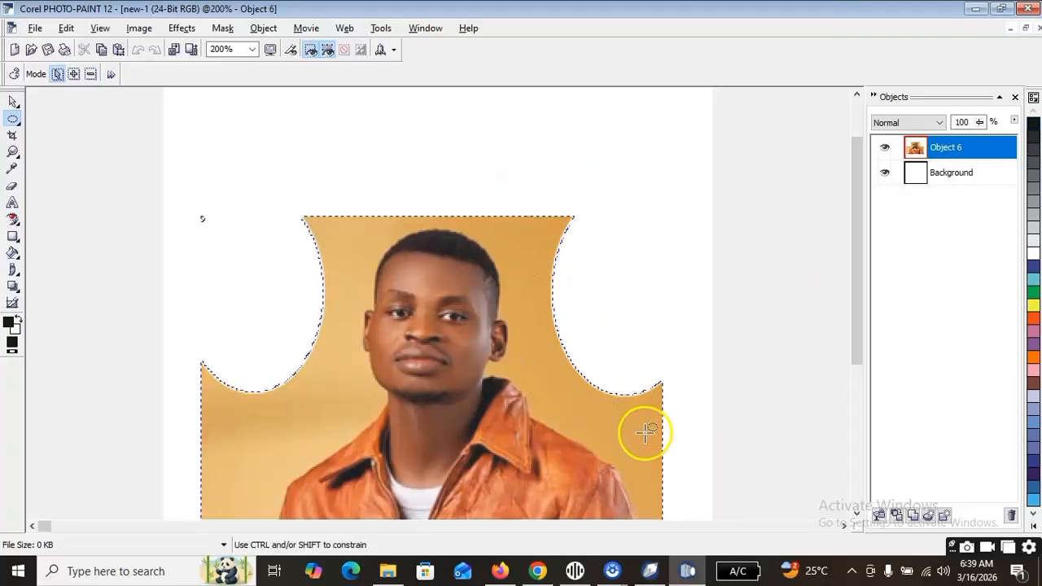
key(ctrl+x)
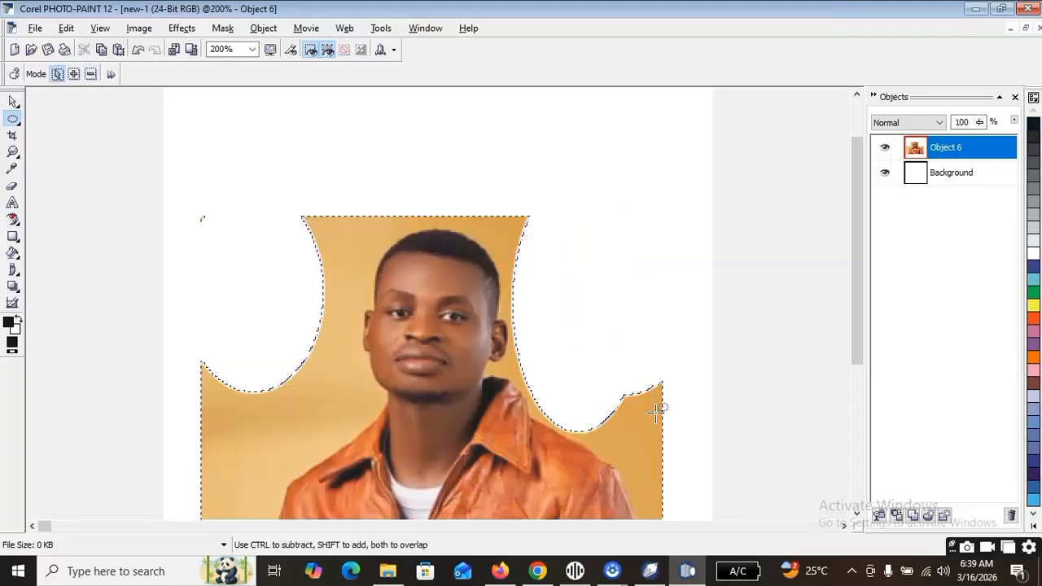
drag(188, 316, 277, 481)
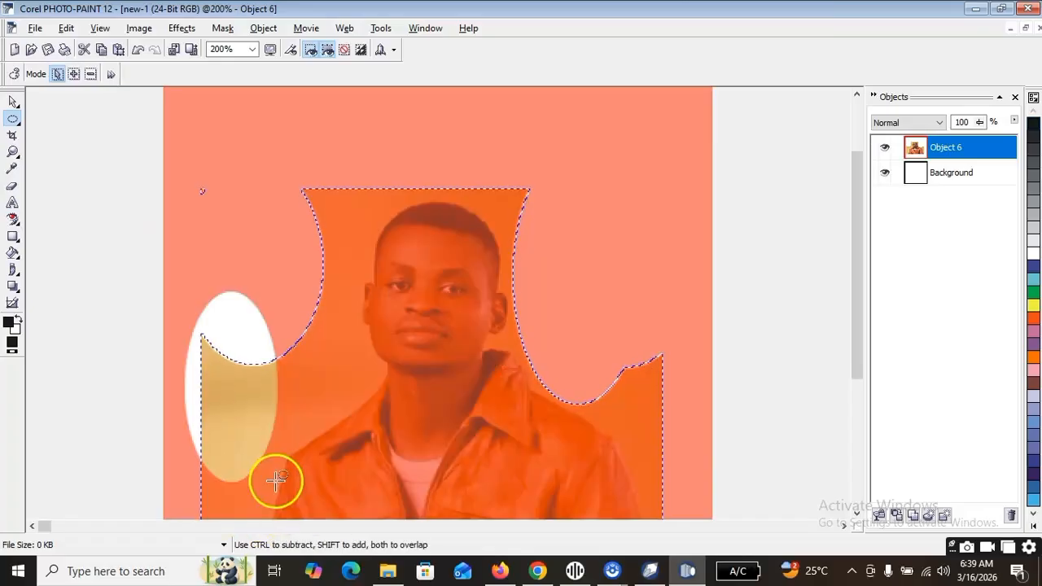
key(ctrl+x)
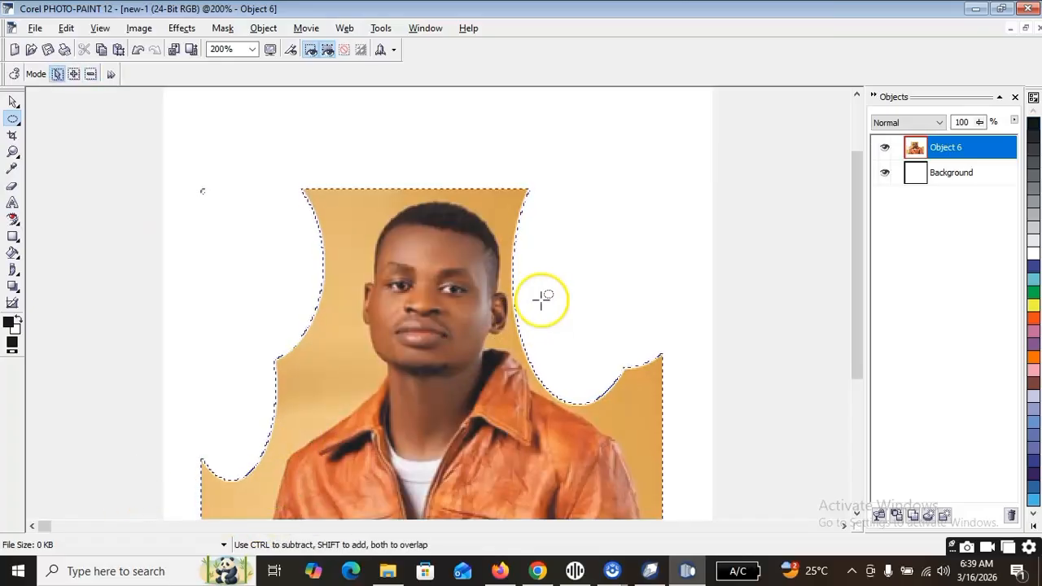
With the Freehand Mask tool, mask a polygon over the tan area beyond the portrait's upper-left edge and delete the masked area.
click(18, 122)
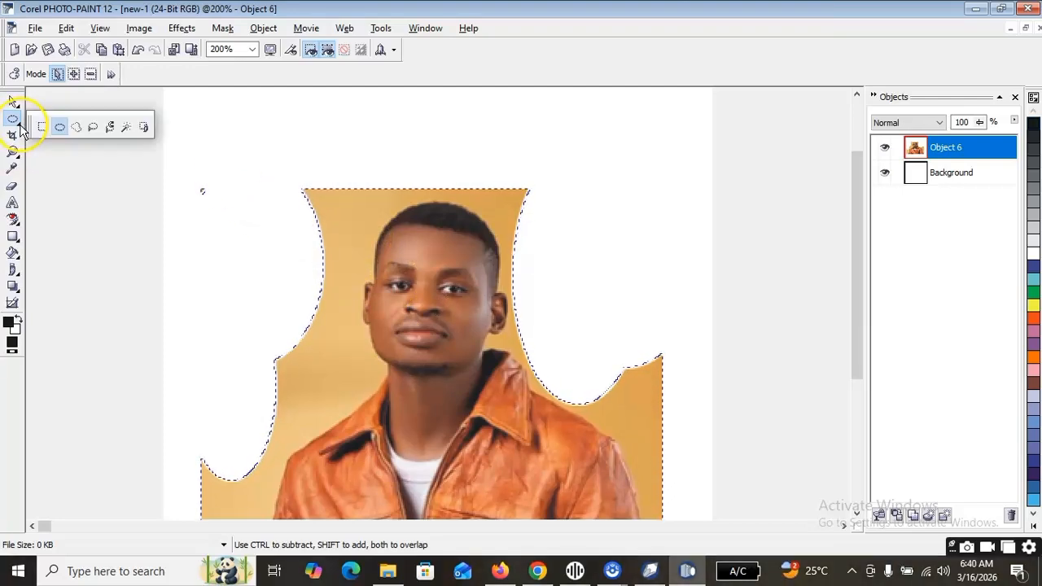
click(76, 127)
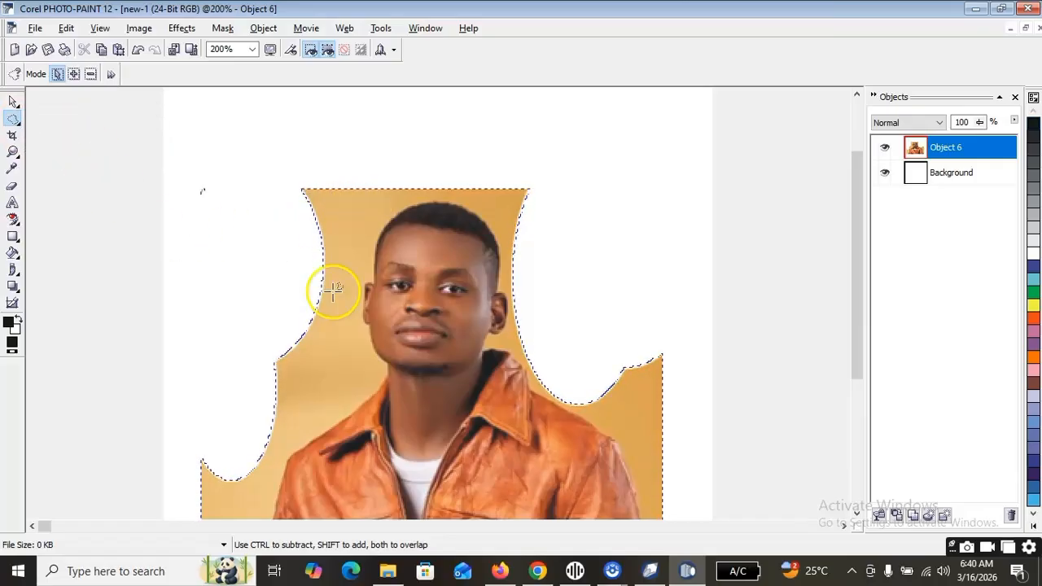
scroll(333, 290, up, 1)
click(347, 133)
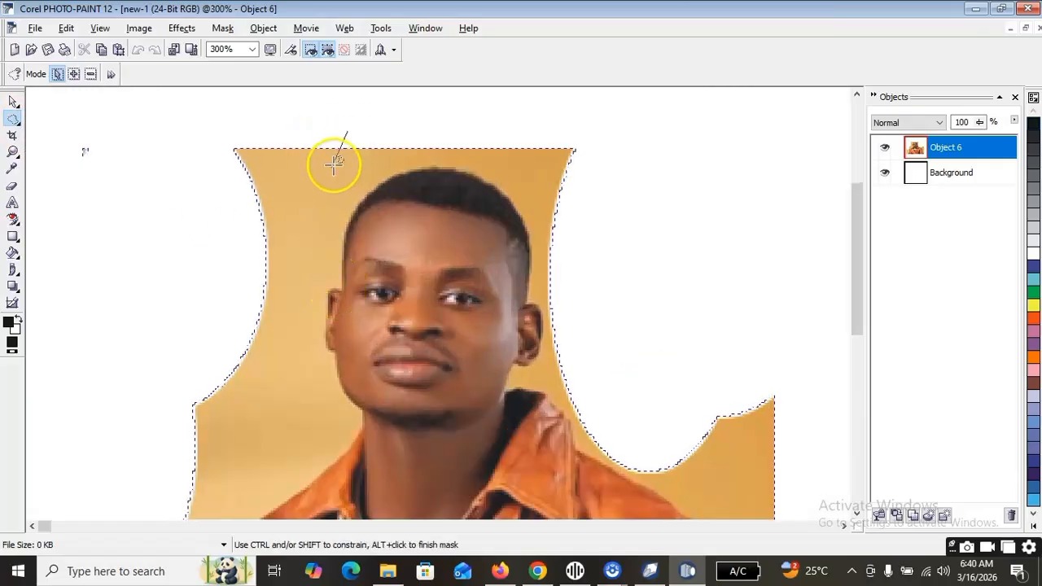
click(200, 226)
click(95, 206)
click(63, 134)
double_click(184, 127)
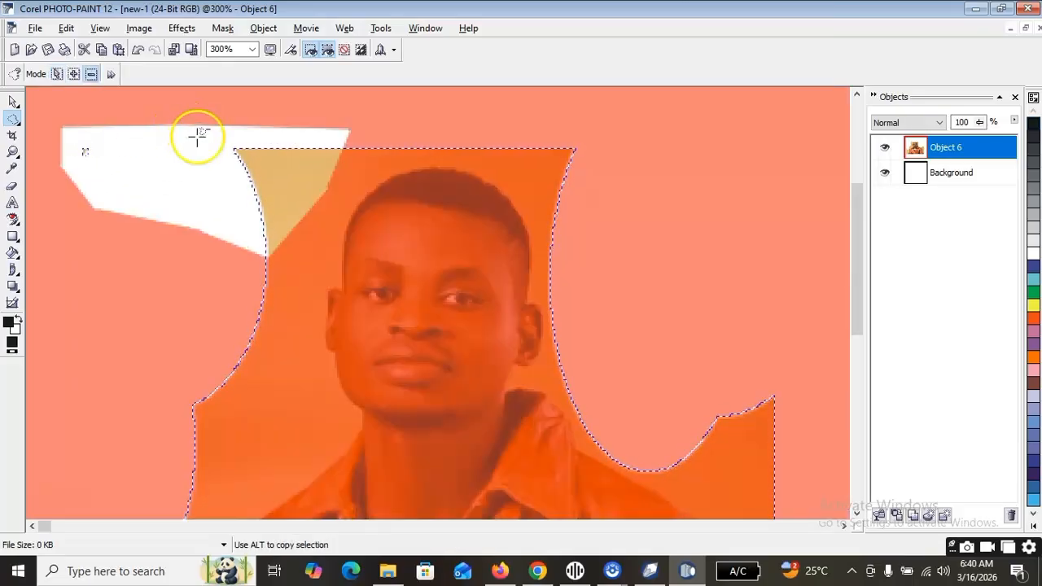
key(Delete)
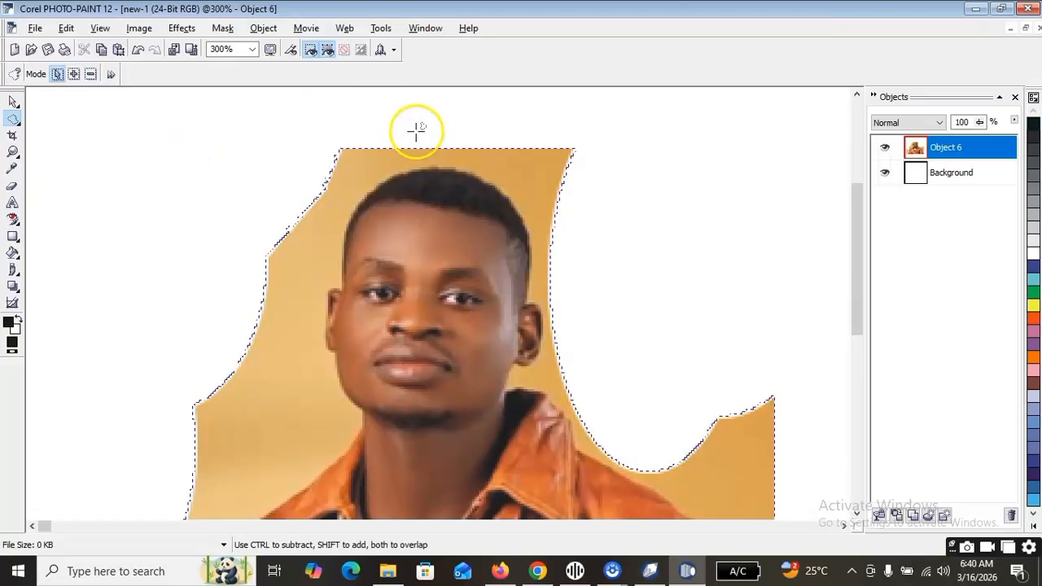
Trace a freehand mask from the top of the hair down the left side of the head to the ear and delete the enclosed background.
click(425, 160)
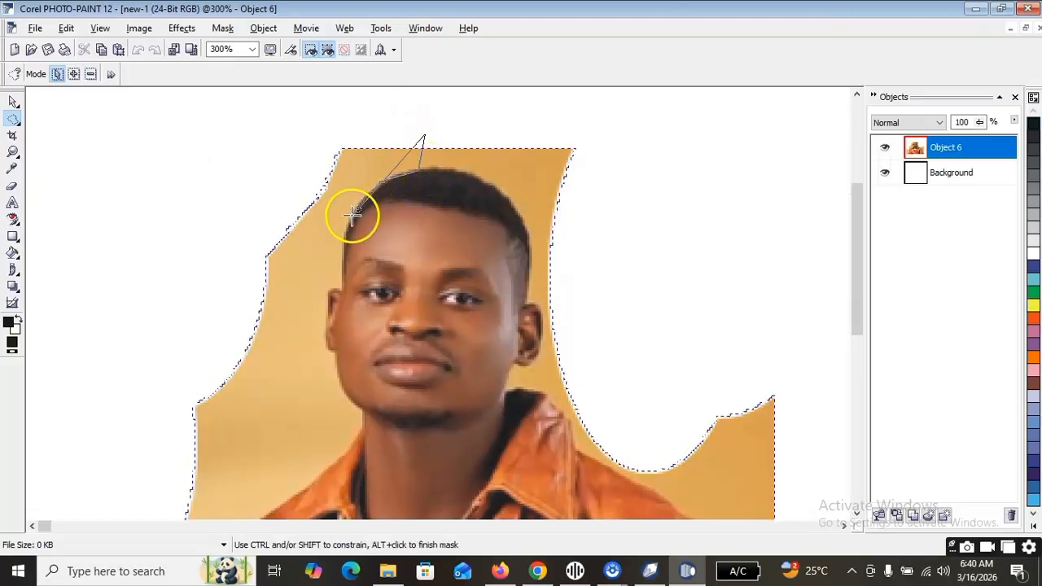
click(340, 257)
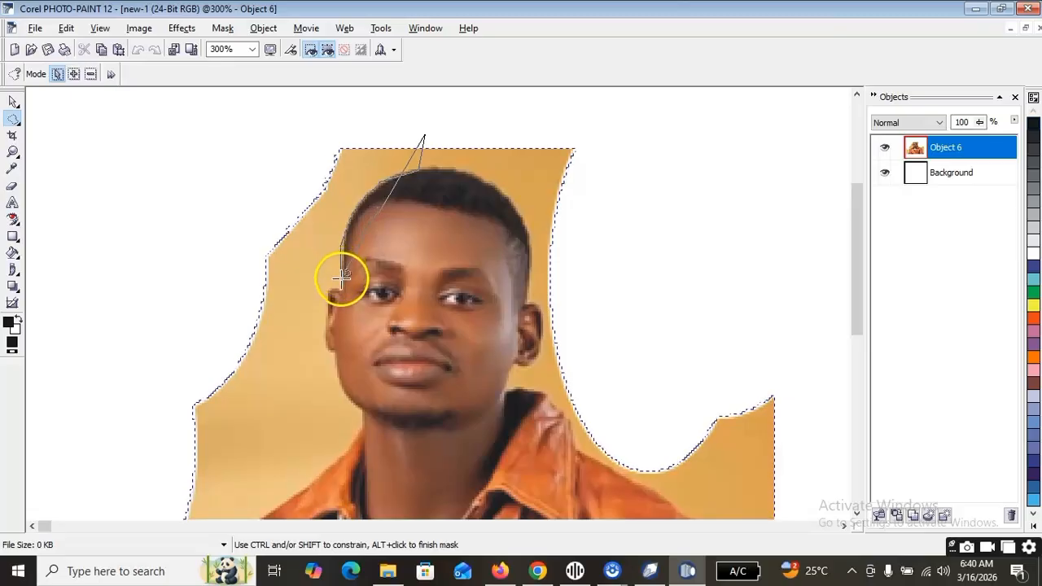
click(330, 289)
click(325, 319)
click(237, 314)
click(199, 167)
click(236, 130)
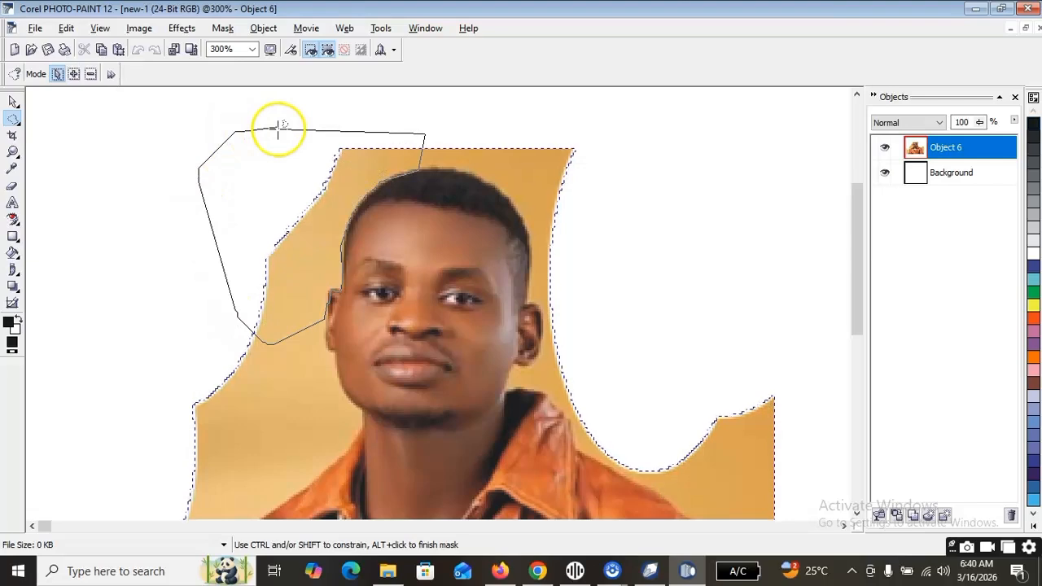
double_click(296, 117)
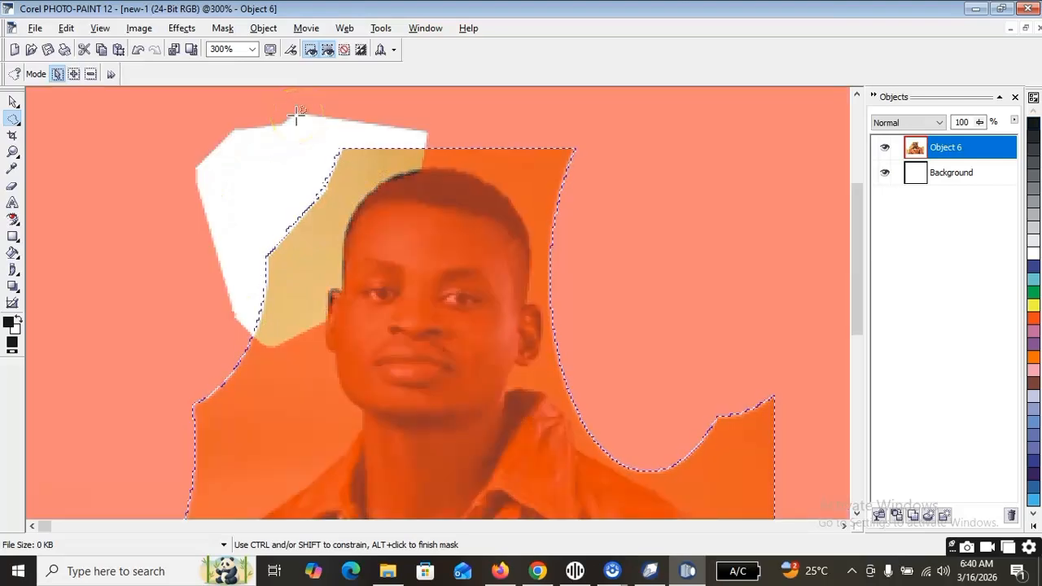
key(Delete)
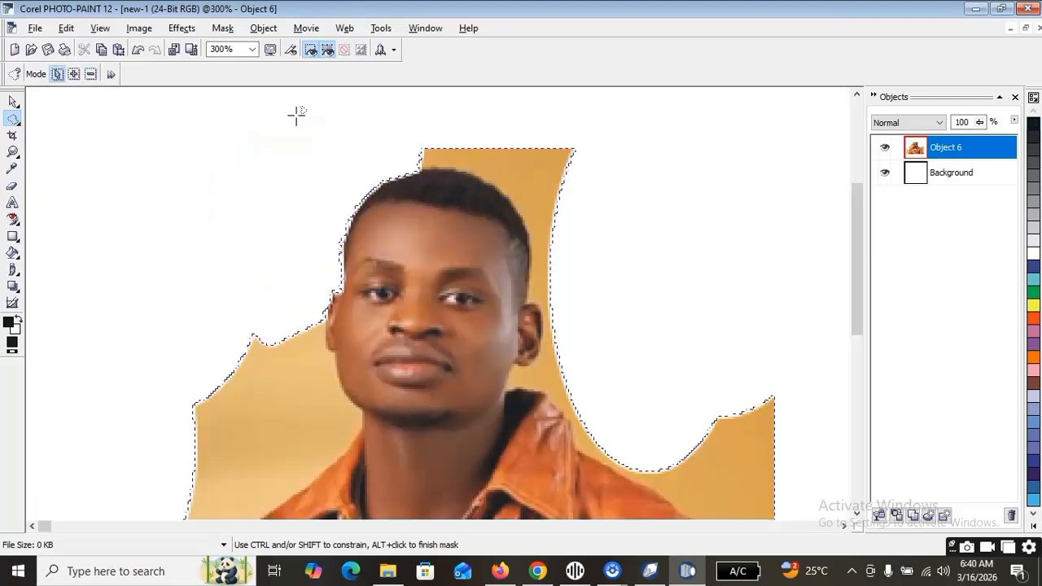
Mask the background from the top of the hair around the right side of the head to the right ear and remove it.
click(291, 112)
click(484, 210)
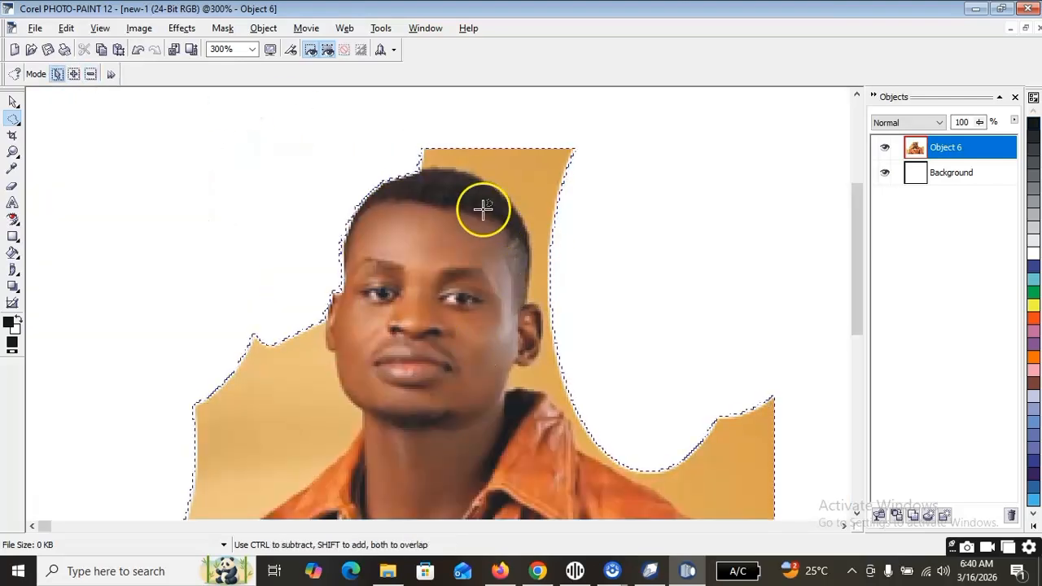
click(418, 167)
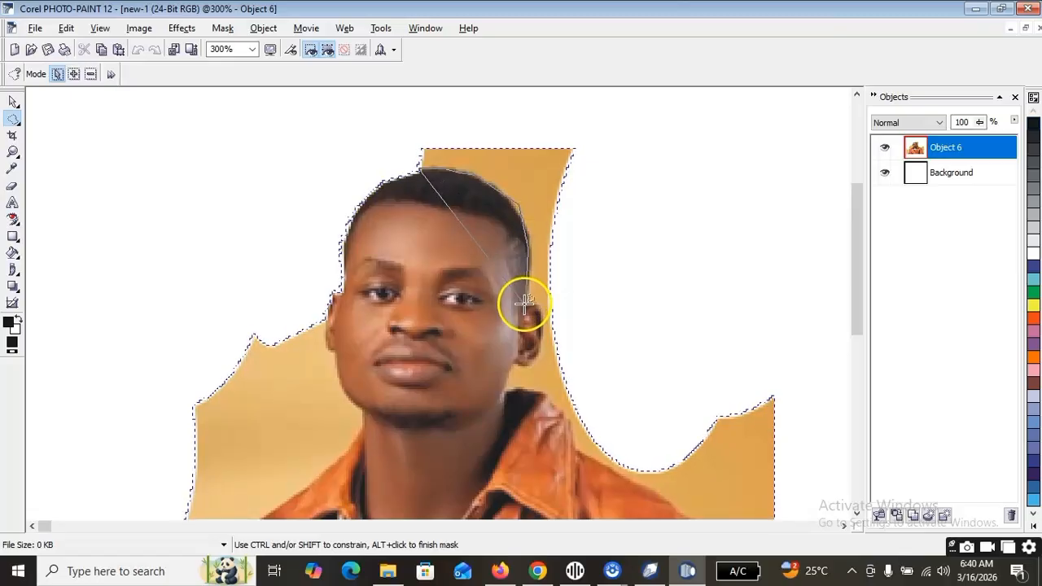
click(594, 289)
click(624, 185)
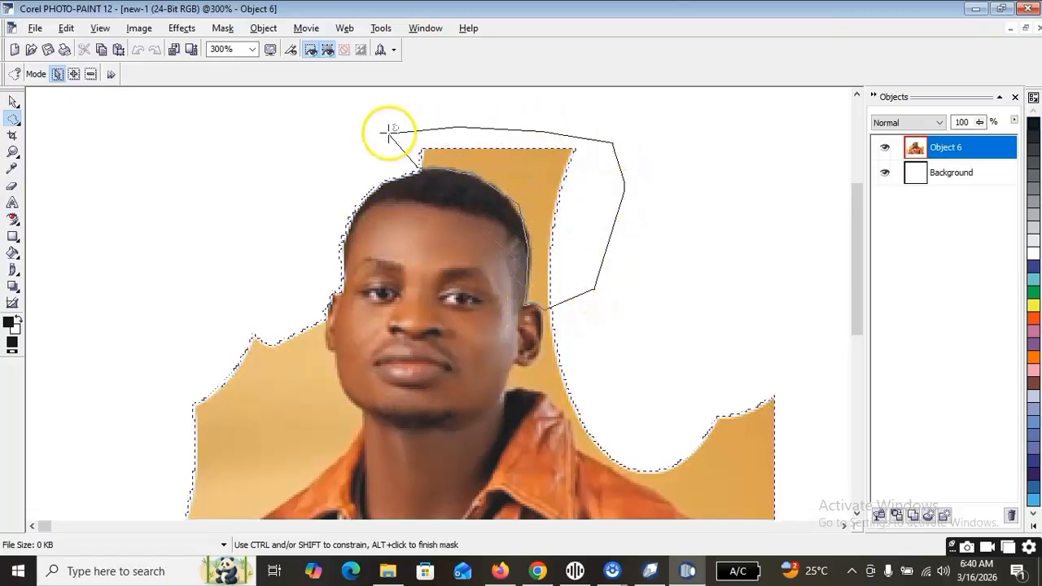
double_click(322, 138)
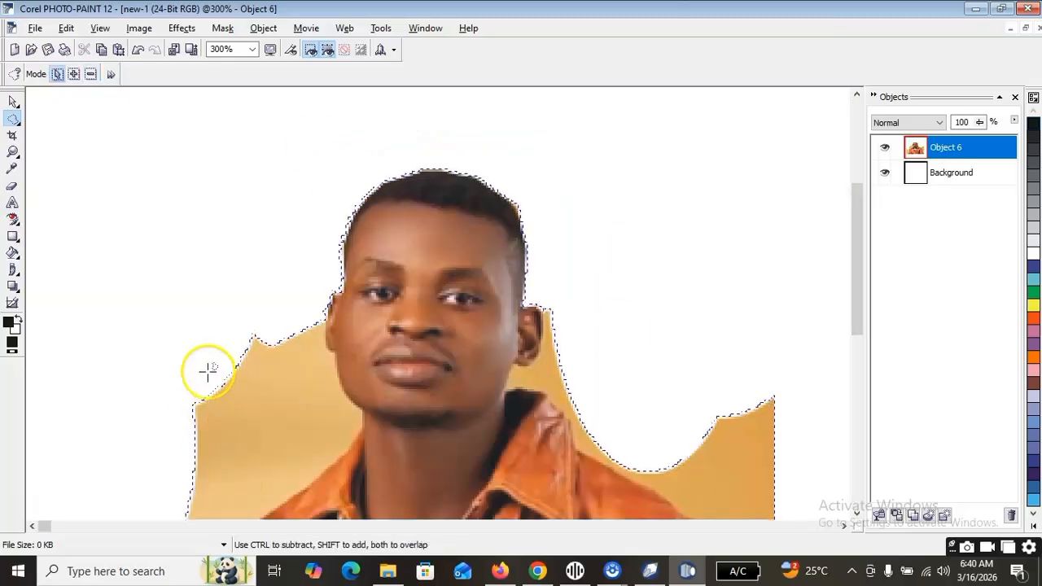
Trace a freehand mask from the left ear along the jaw, neck, shoulder and sleeve to below the photo, and cut the enclosed left background.
click(328, 314)
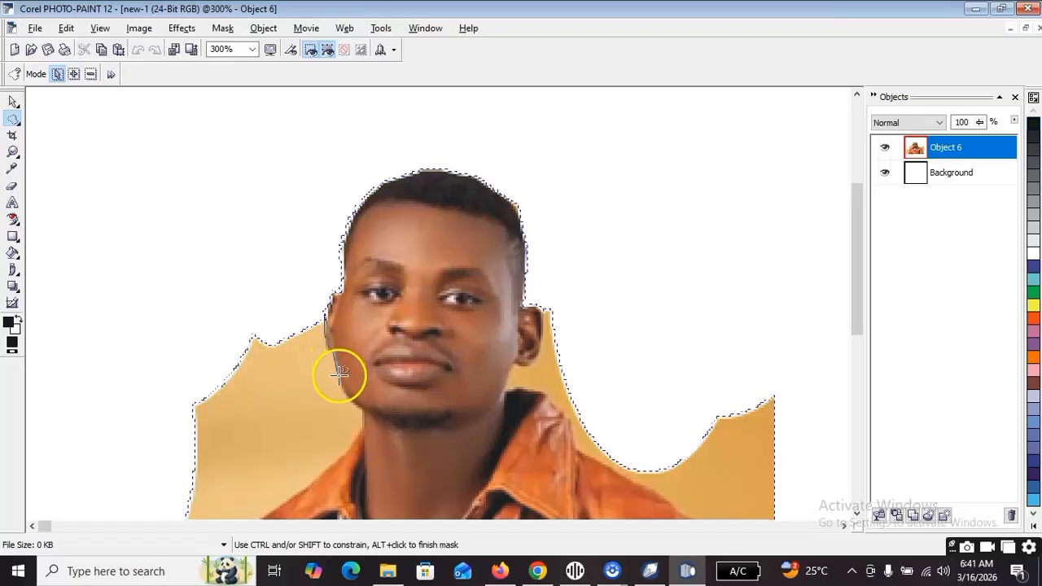
drag(355, 400, 360, 411)
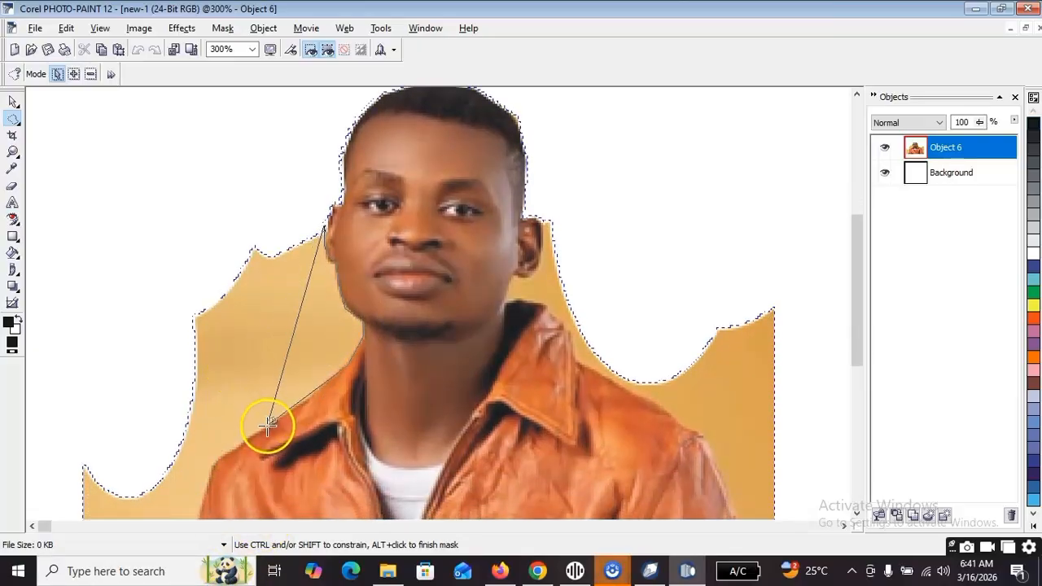
click(217, 463)
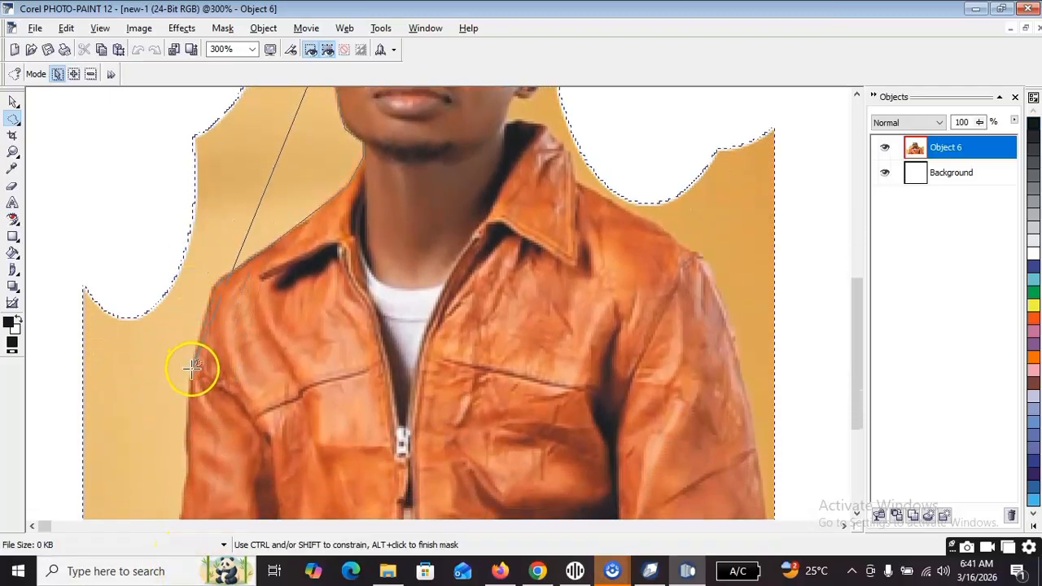
click(186, 473)
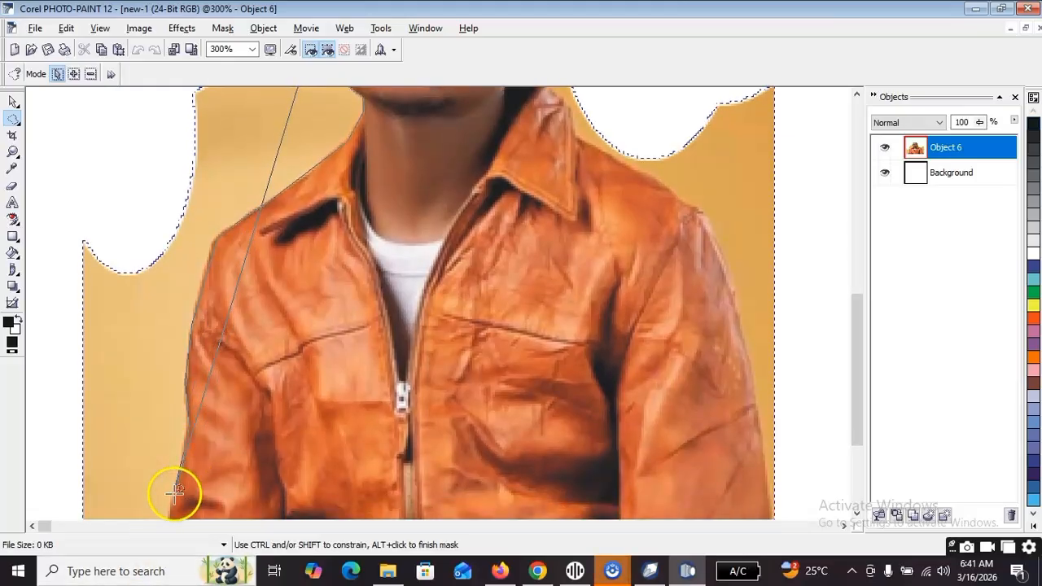
click(166, 501)
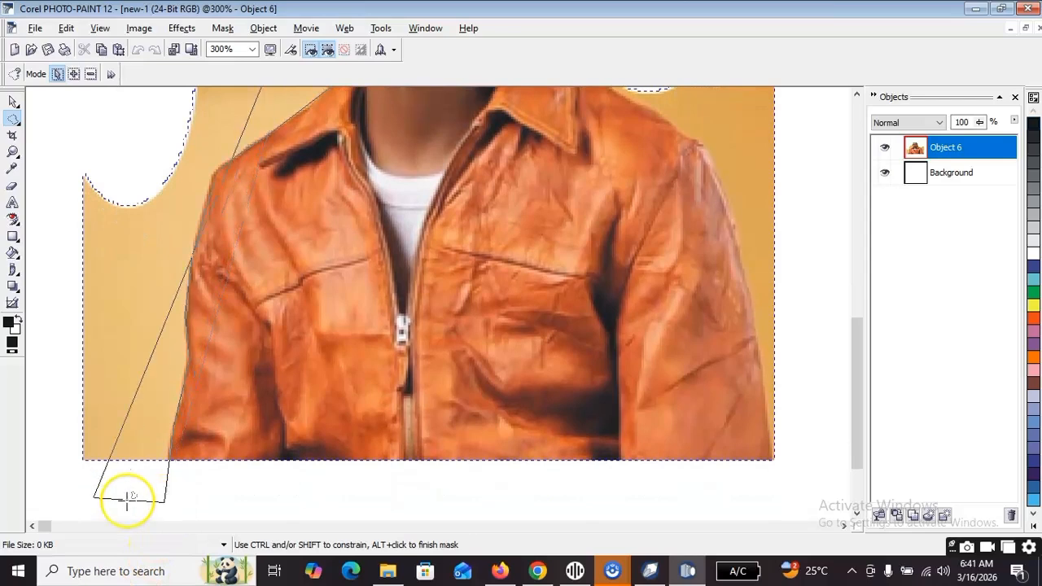
click(37, 459)
scroll(56, 90, up, 2)
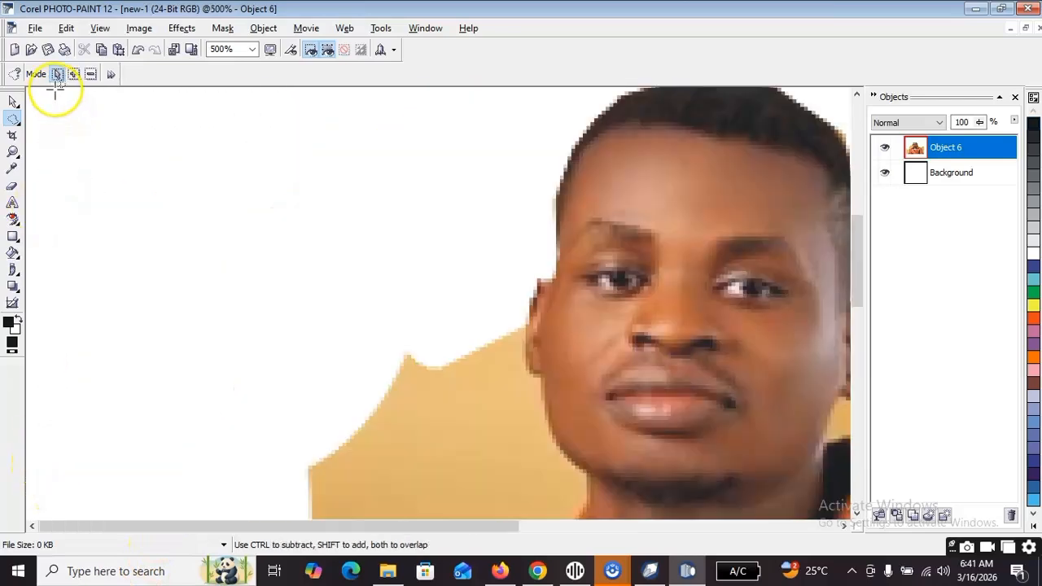
click(156, 278)
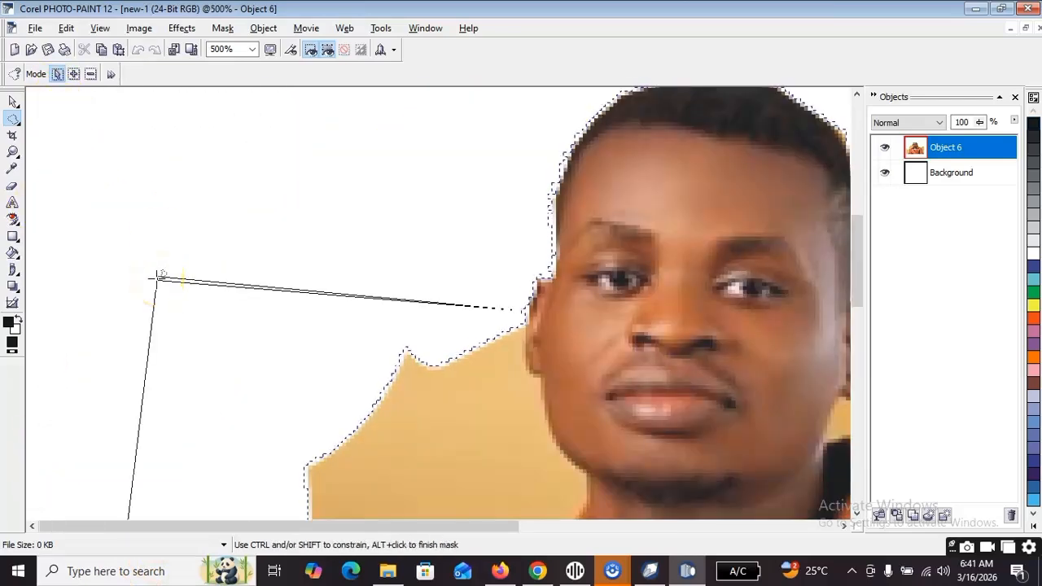
double_click(157, 278)
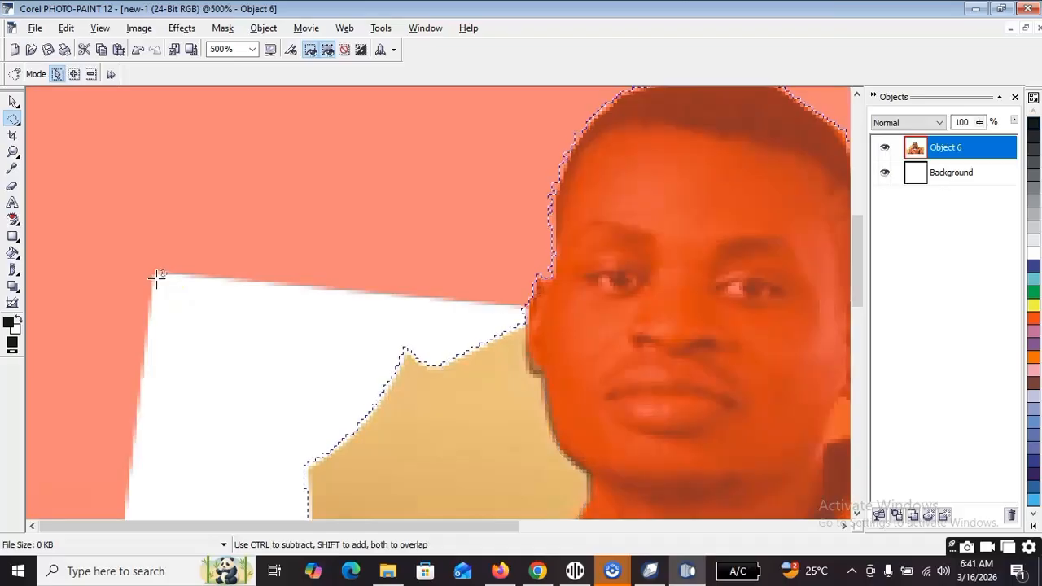
key(ctrl+x)
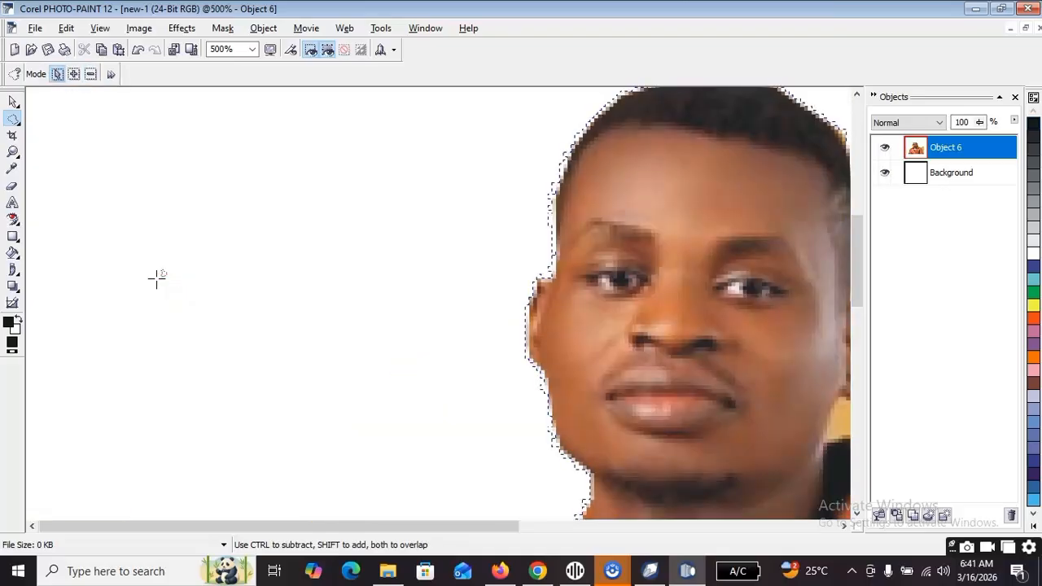
Fit the whole cutout in view and deselect the portrait object with the Object Pick tool.
scroll(311, 199, down, 2)
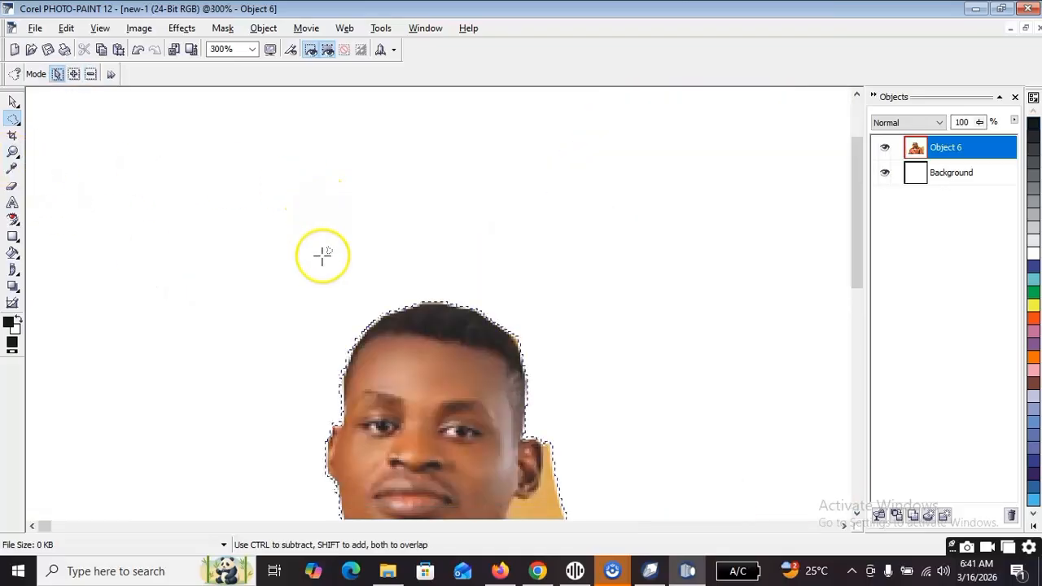
scroll(323, 256, down, 3)
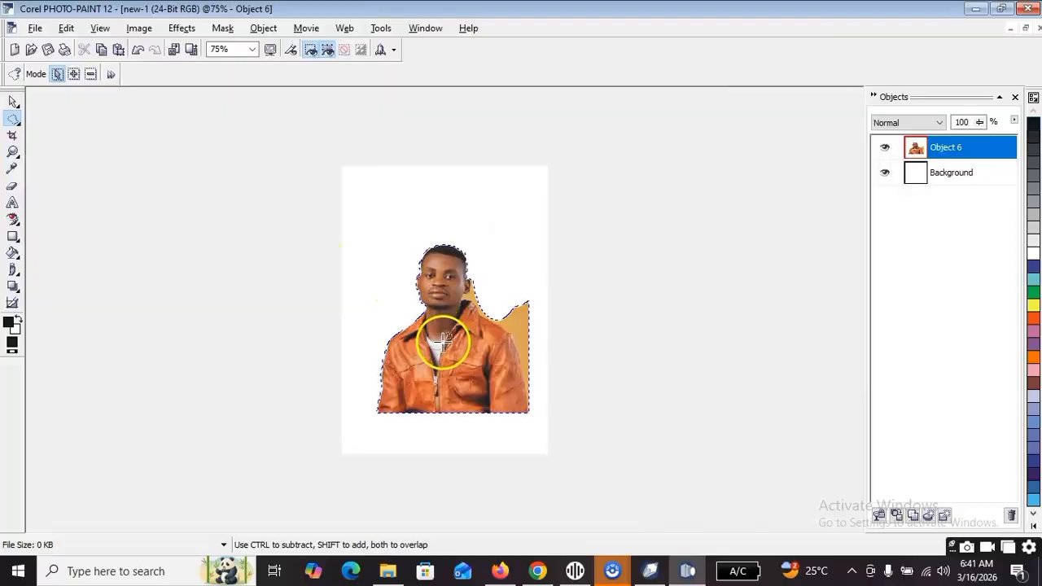
scroll(442, 333, up, 3)
scroll(449, 342, down, 2)
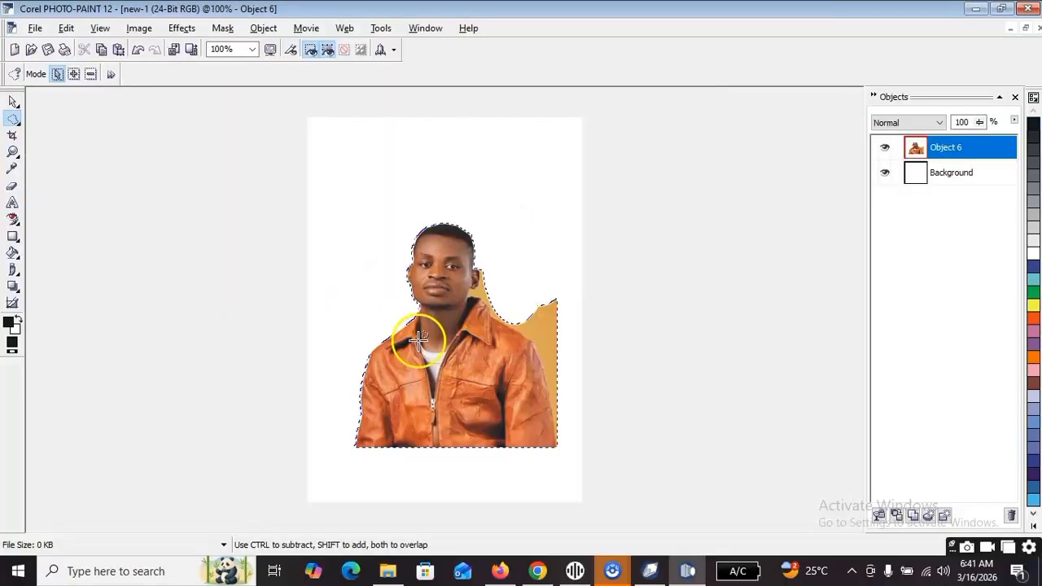
click(14, 102)
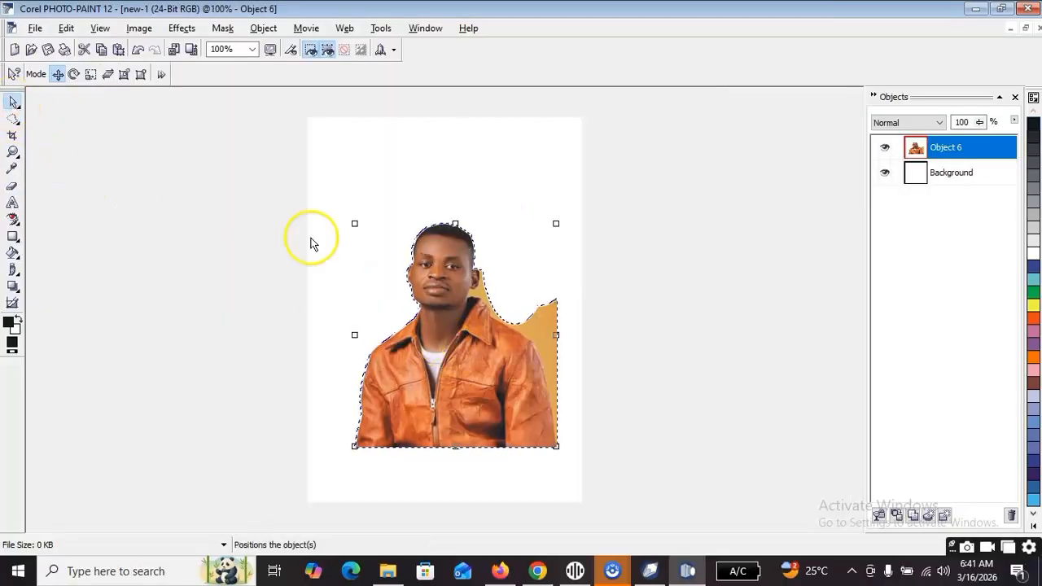
click(338, 204)
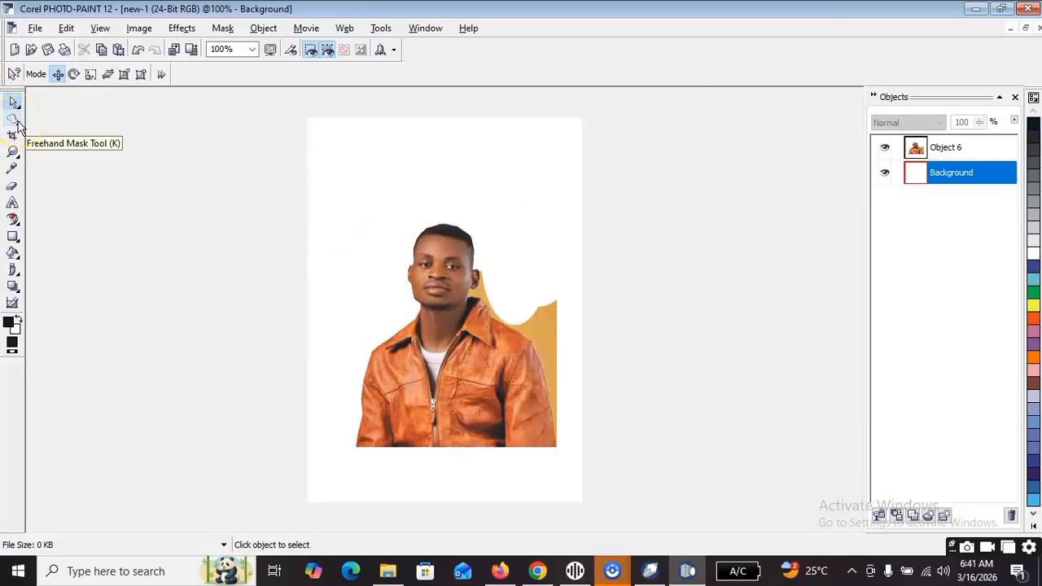
Try to cut the tan patch above the man's right-hand shoulder using the Lasso Mask tool with a tolerance of 10.
click(20, 124)
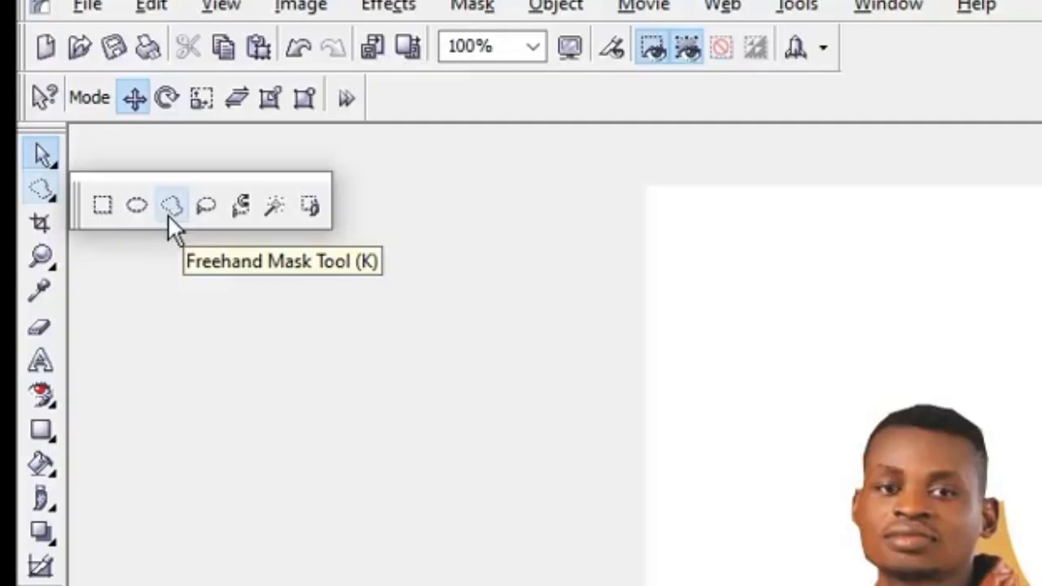
click(217, 205)
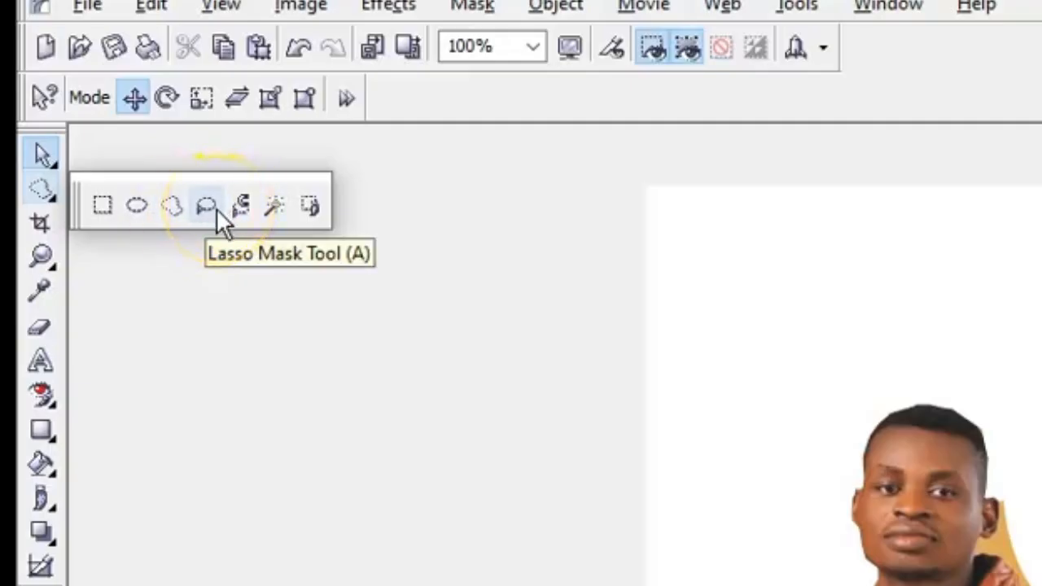
click(215, 208)
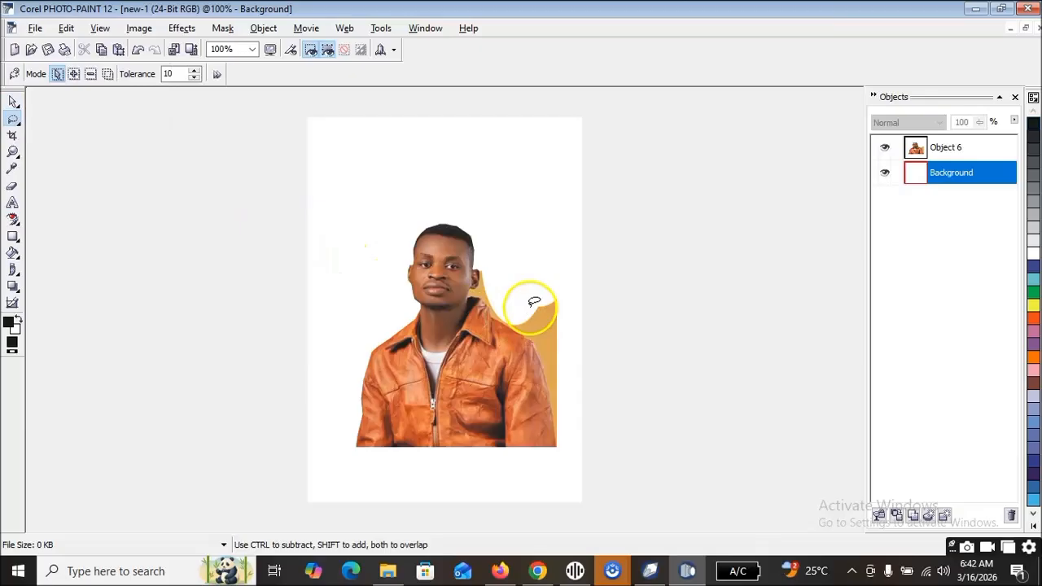
mouse_move(533, 302)
mouse_down()
mouse_move(544, 353)
mouse_move(560, 351)
mouse_move(563, 265)
mouse_up()
double_click(562, 264)
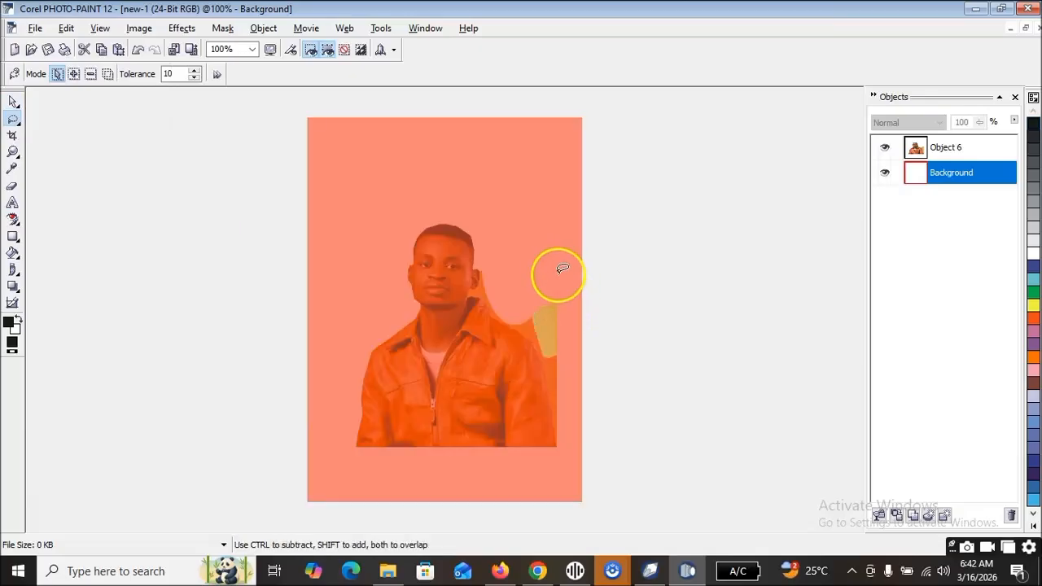
key(ctrl+x)
Try Lasso Mask selections on the tan patch beside the right-hand shoulder, the leather jacket and the neck, discarding each mask.
mouse_move(519, 284)
mouse_down()
mouse_move(560, 286)
mouse_move(574, 316)
mouse_move(535, 327)
mouse_up()
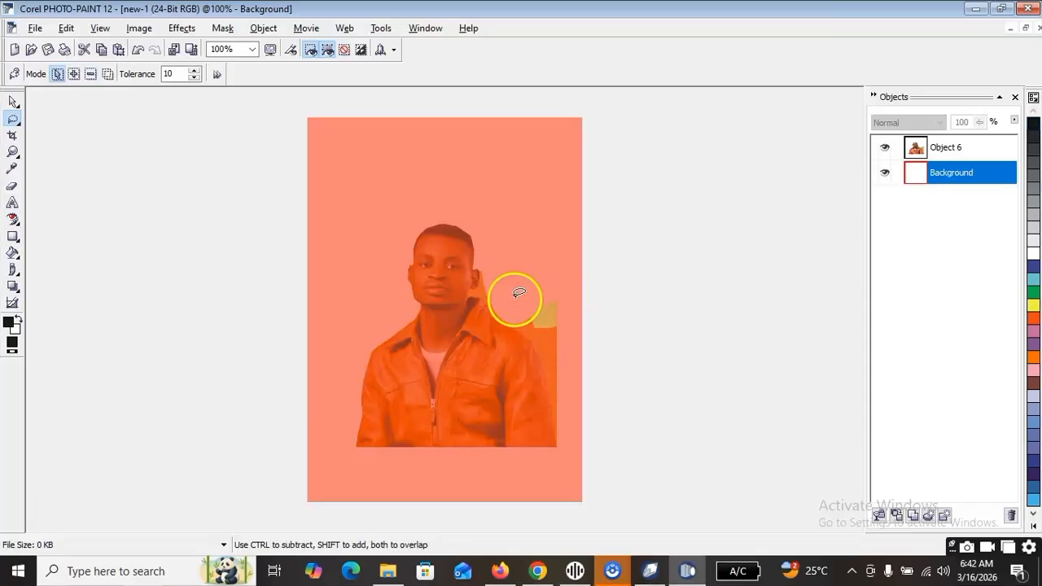
key(ctrl+x)
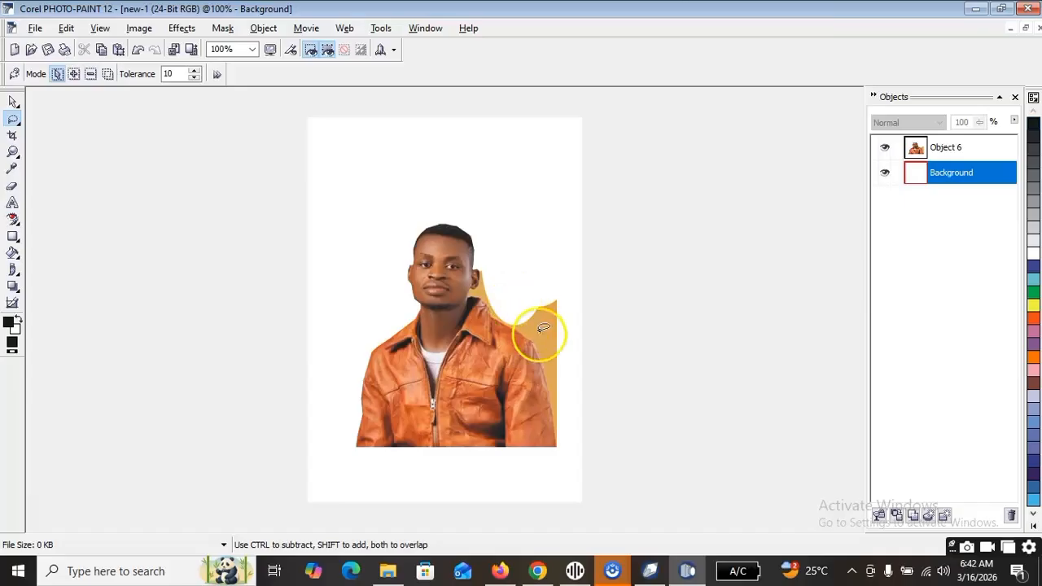
mouse_move(470, 375)
mouse_down()
mouse_move(511, 390)
mouse_move(506, 330)
mouse_up()
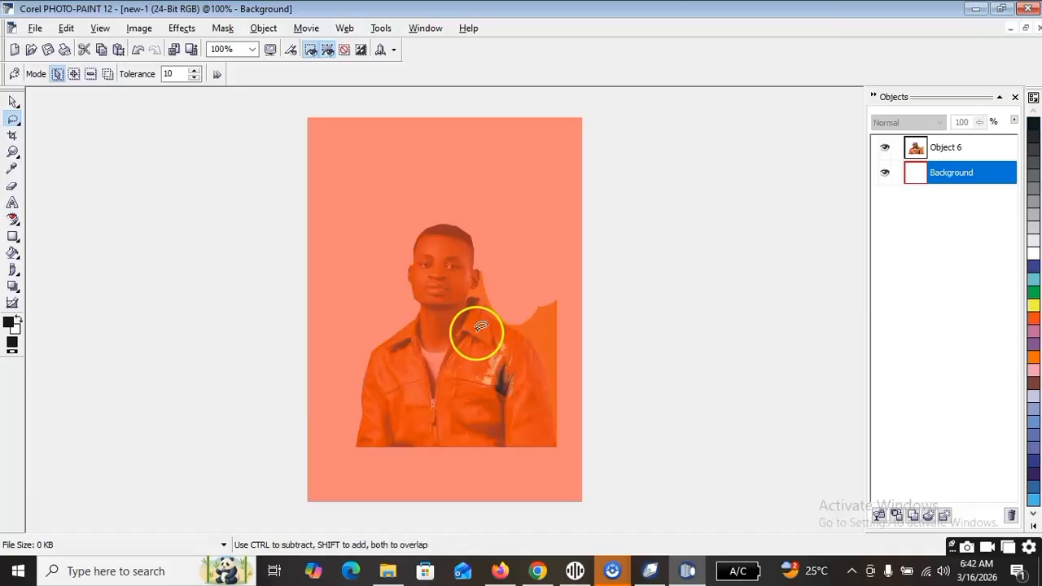
key(ctrl+z)
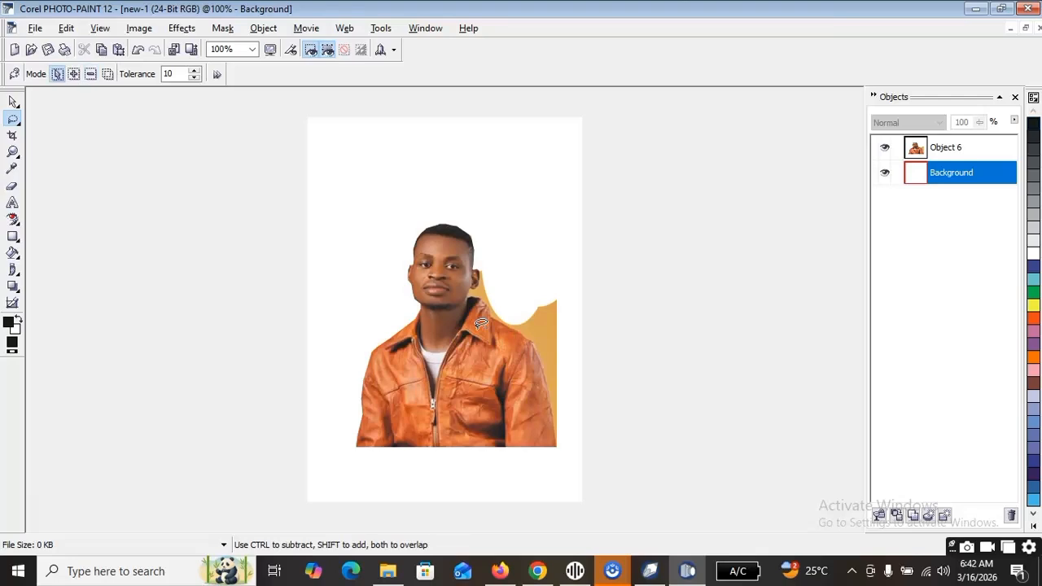
mouse_move(476, 316)
mouse_down()
mouse_move(475, 356)
mouse_move(516, 369)
mouse_move(527, 387)
mouse_move(529, 431)
mouse_move(542, 396)
mouse_move(540, 352)
mouse_move(500, 329)
mouse_up()
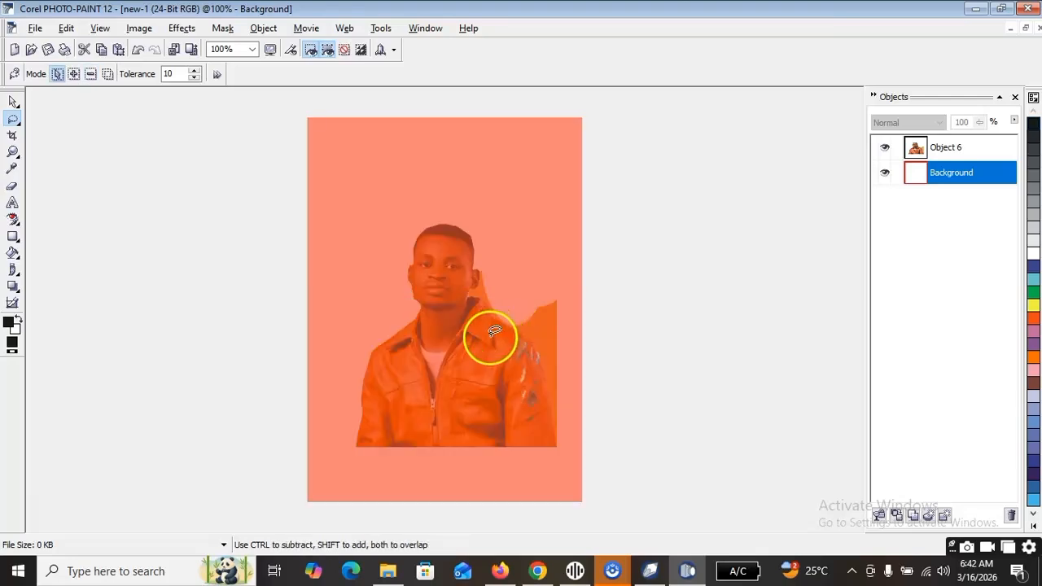
click(488, 356)
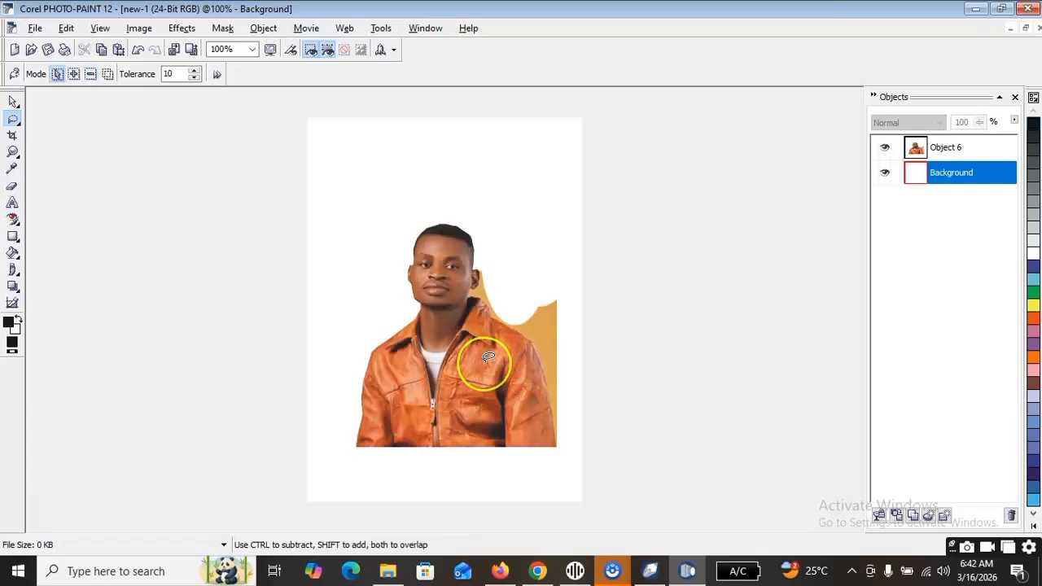
mouse_move(488, 357)
mouse_down()
mouse_move(435, 328)
mouse_move(419, 335)
mouse_move(432, 290)
mouse_move(446, 296)
mouse_move(446, 370)
mouse_up()
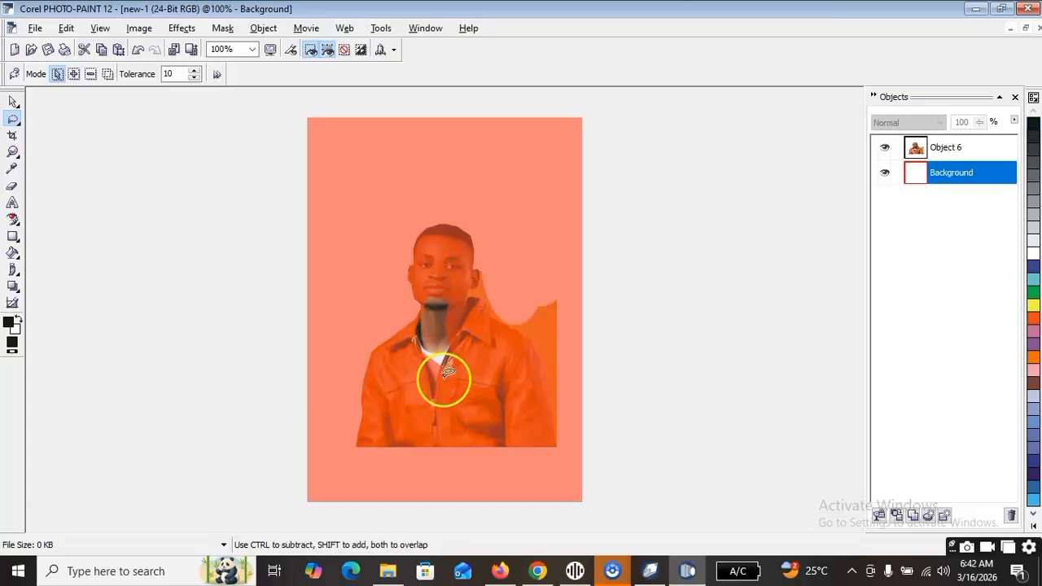
click(416, 377)
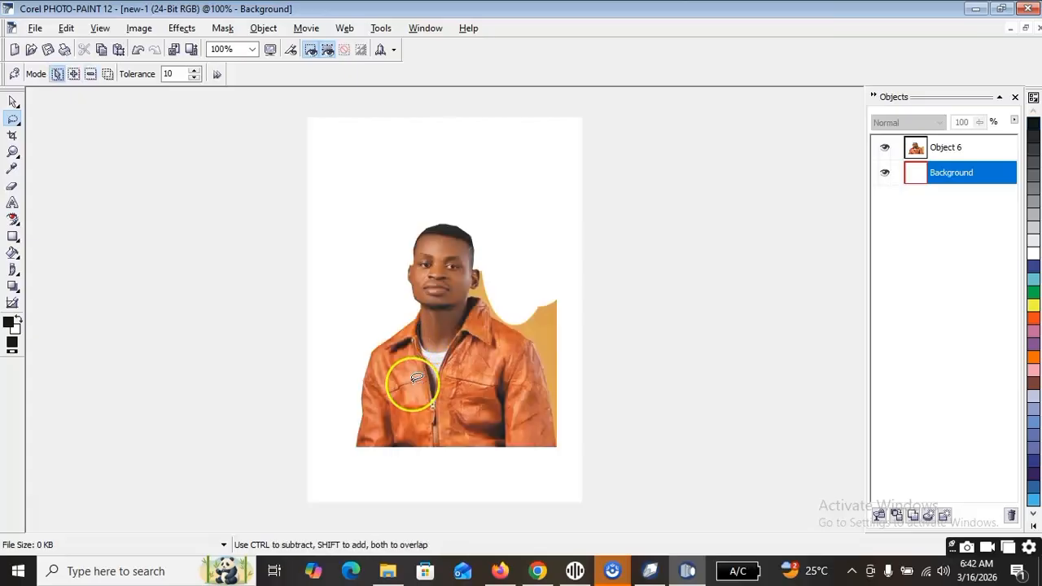
Try Magnetic Mask outlines around the tan background between the right-hand ear and the shoulder, undoing each mask.
click(21, 124)
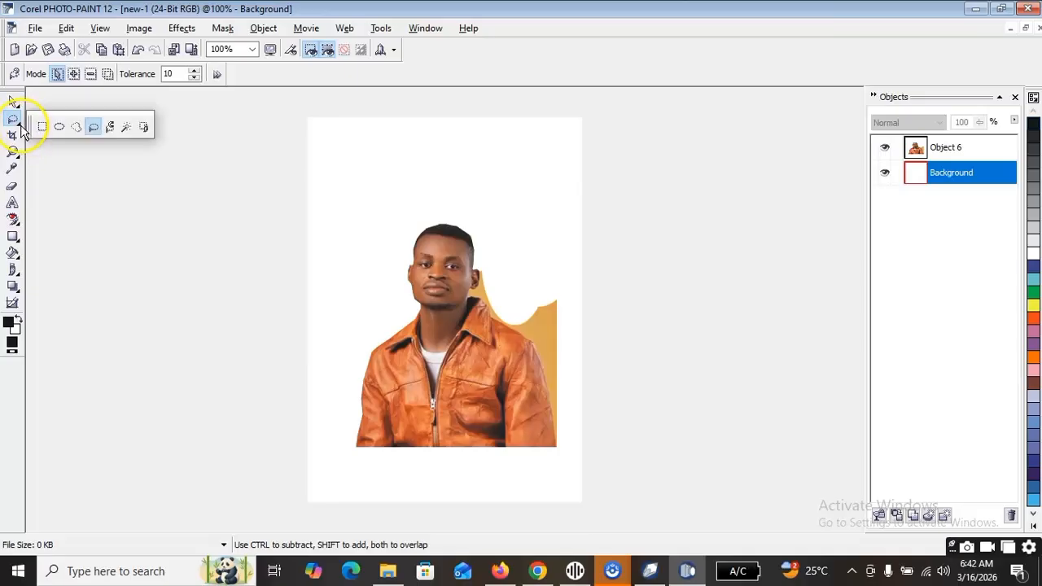
click(111, 127)
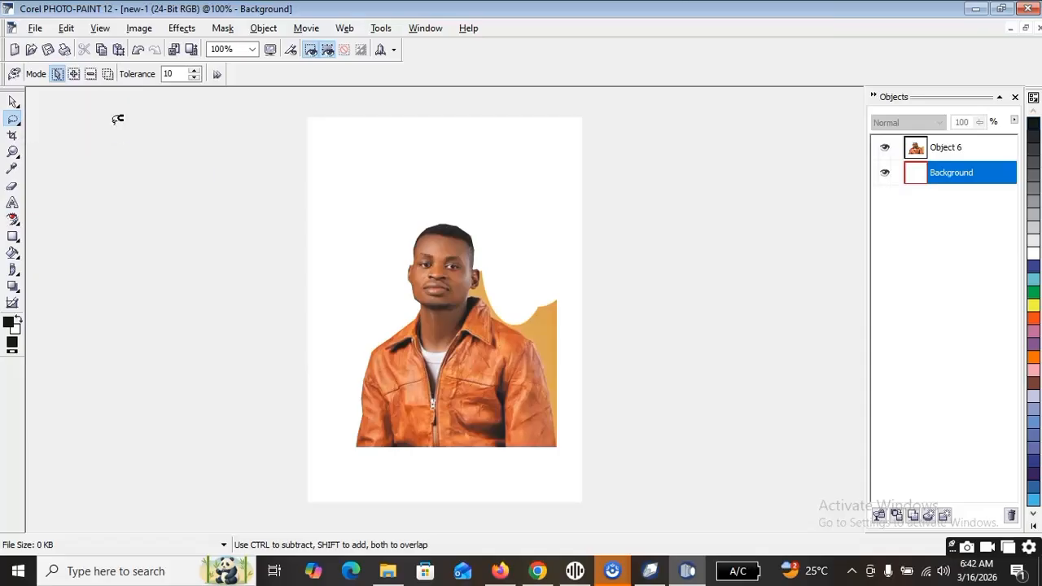
click(520, 312)
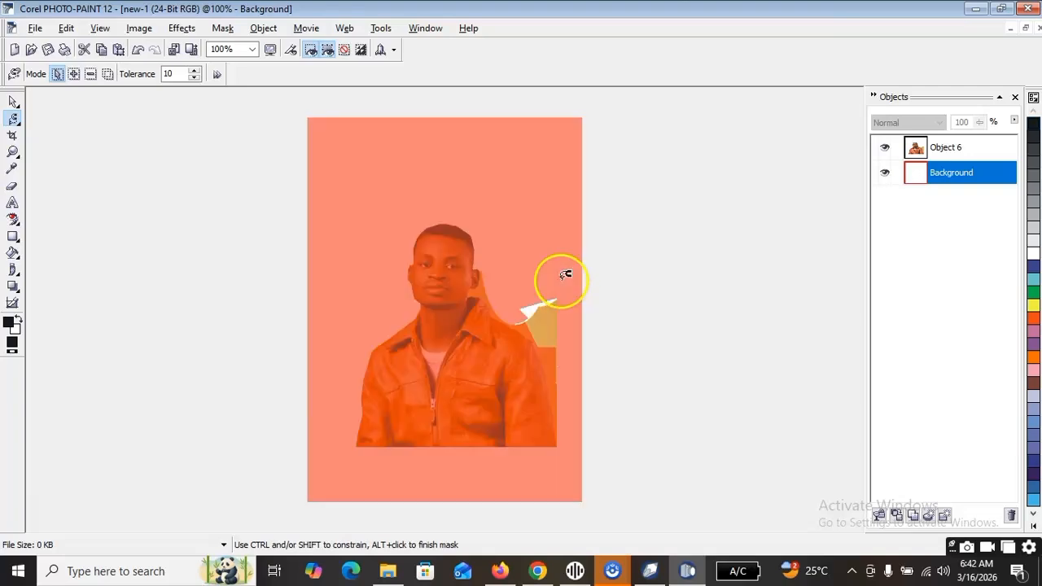
alt+click(565, 273)
key(ctrl+z)
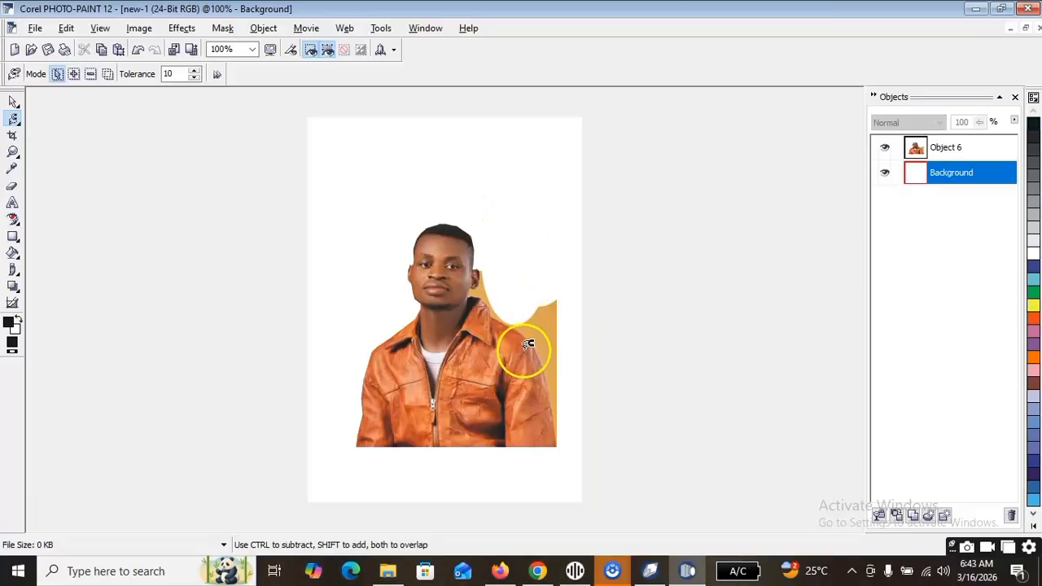
click(480, 272)
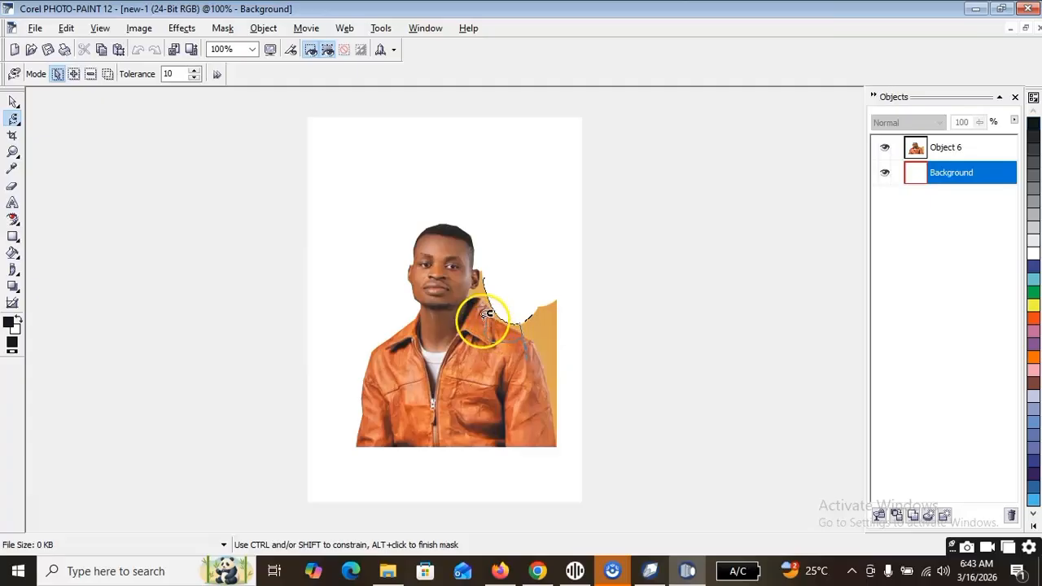
double_click(489, 288)
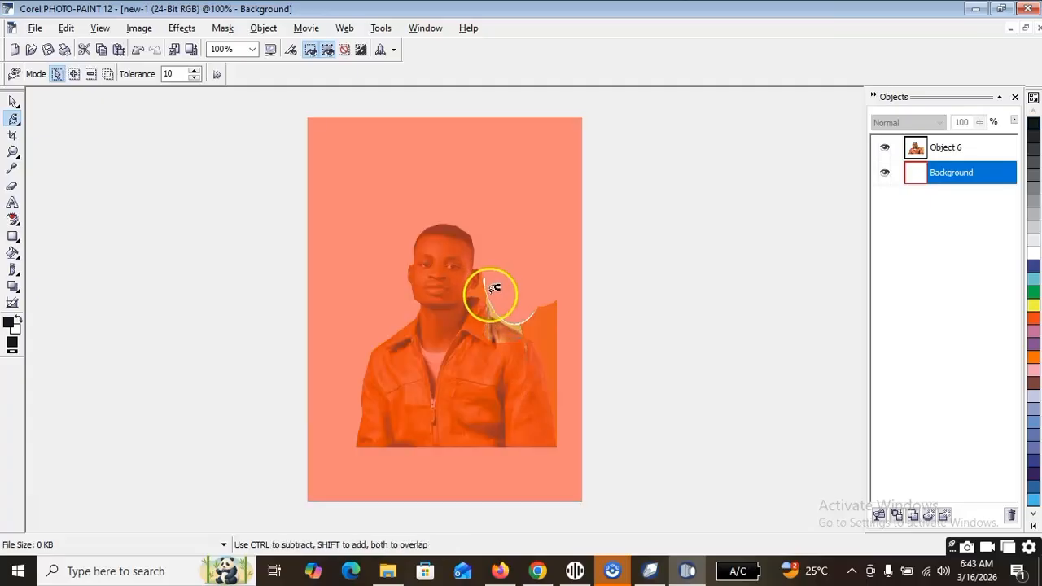
key(ctrl+z)
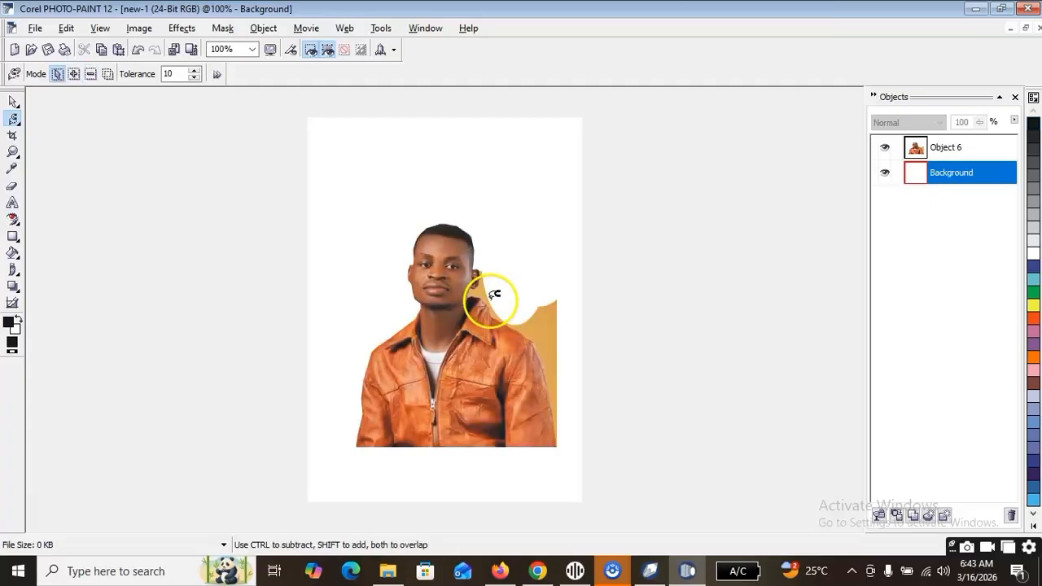
Try a close-up Magnetic Mask around the tan patch from the right-hand shoulder to the photo's edge, and undo it.
scroll(495, 337, up, 2)
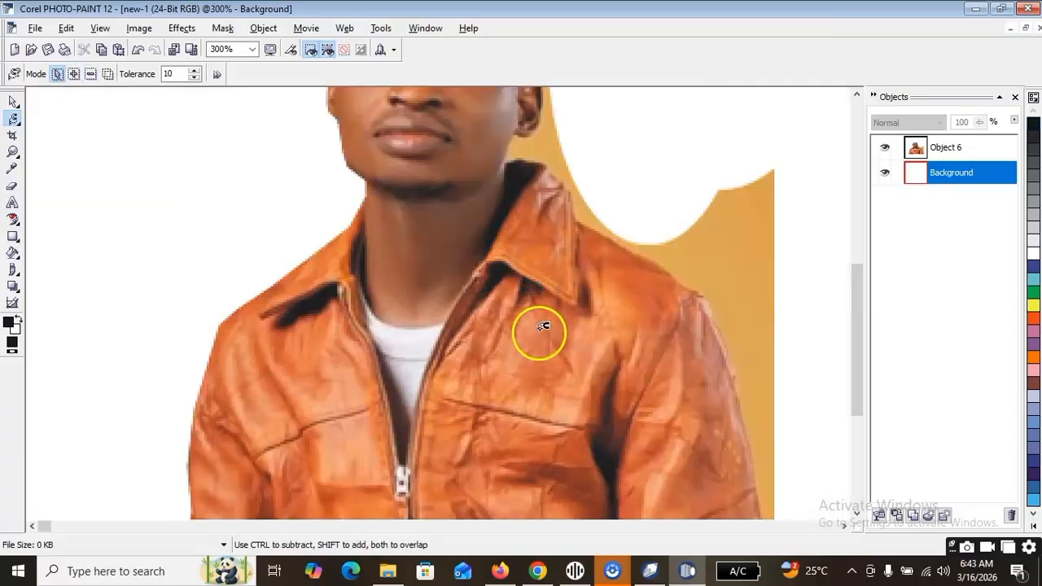
click(626, 228)
click(736, 314)
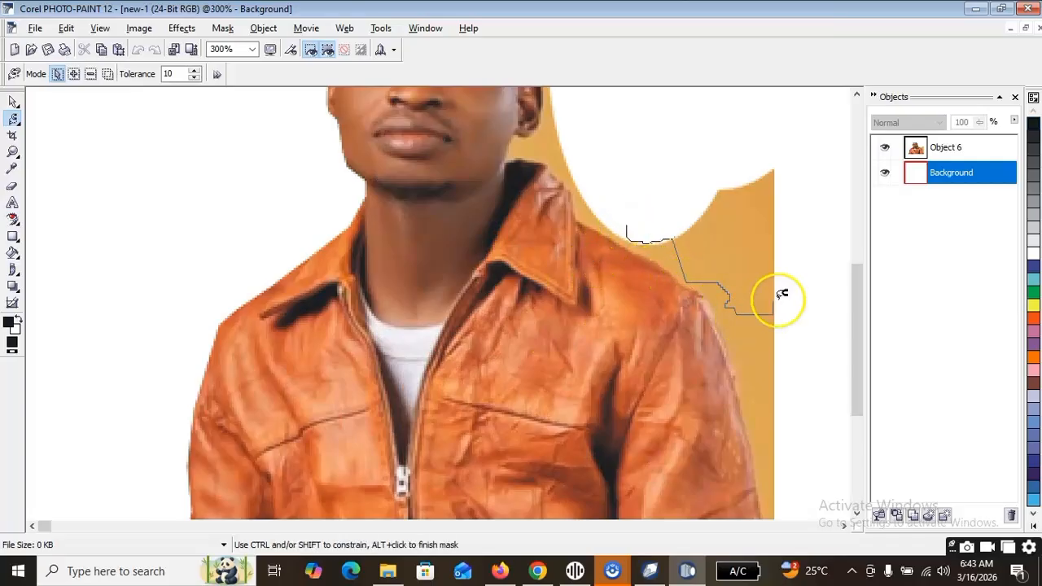
click(796, 217)
alt+click(725, 149)
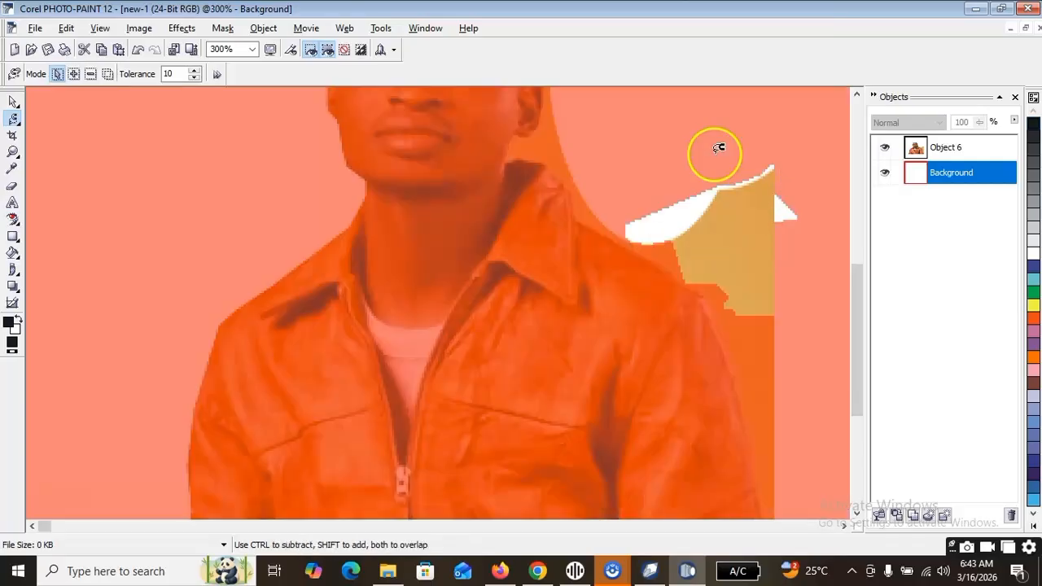
key(ctrl+z)
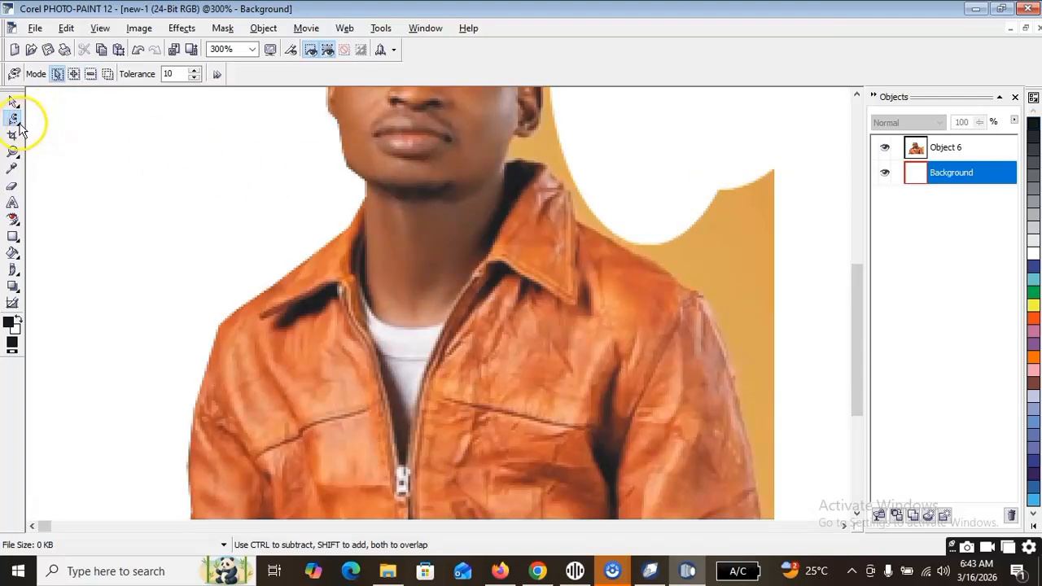
Try to remove the tan background along the right-hand collar and shoulder using a Freehand mask.
click(16, 120)
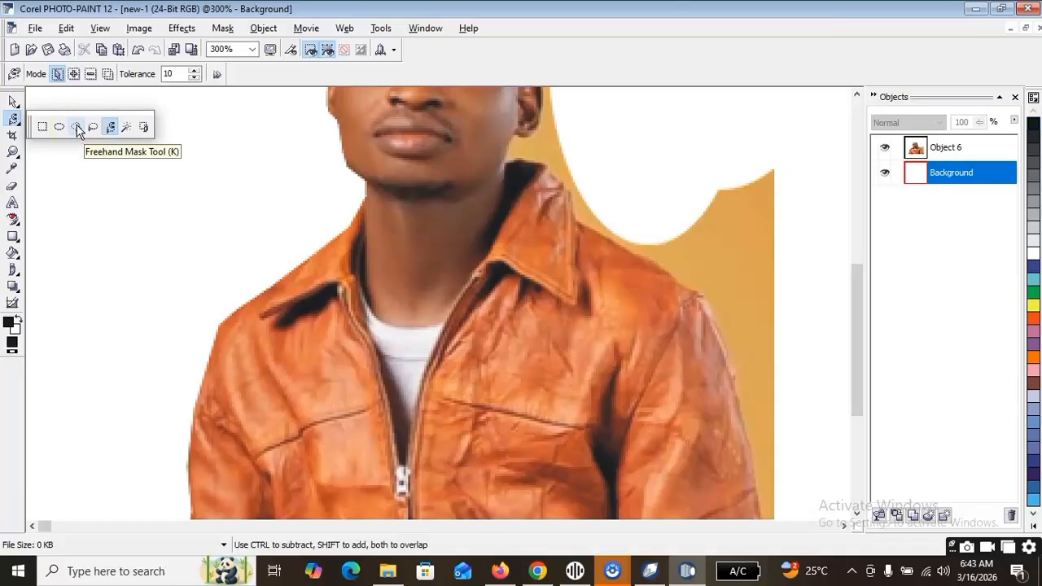
click(132, 128)
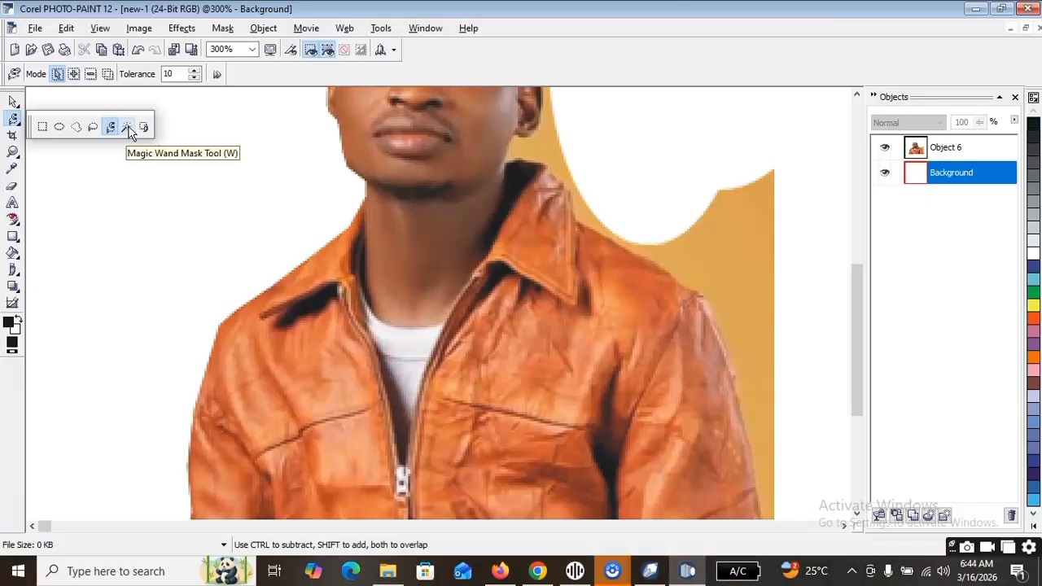
click(77, 127)
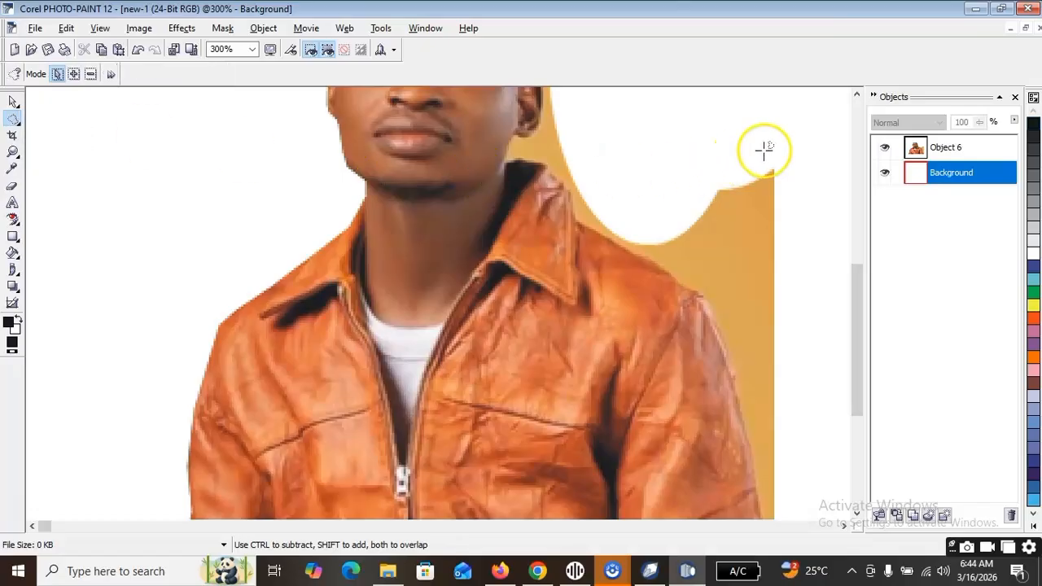
click(575, 178)
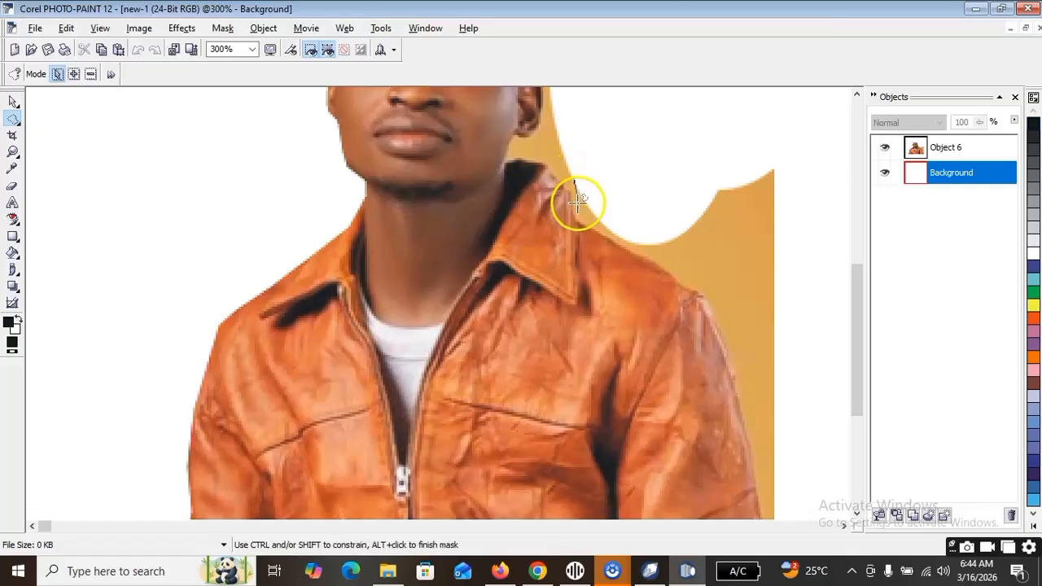
click(575, 218)
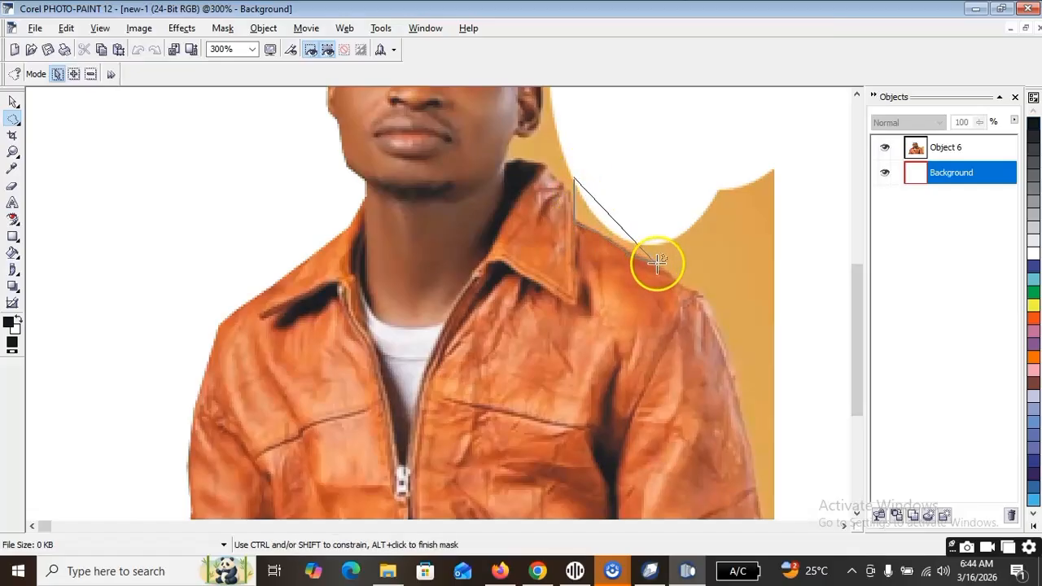
click(707, 299)
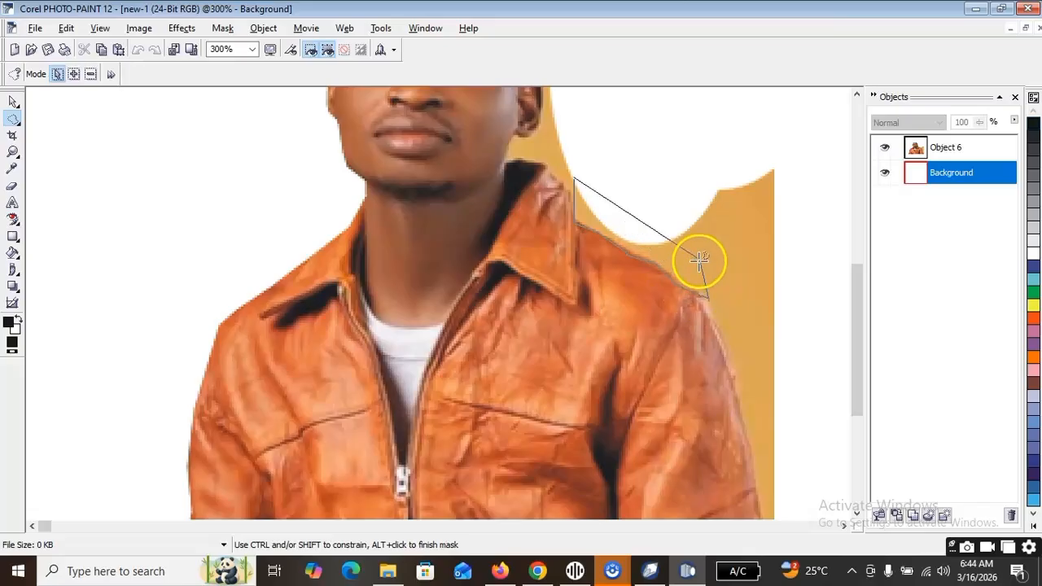
click(666, 168)
double_click(608, 159)
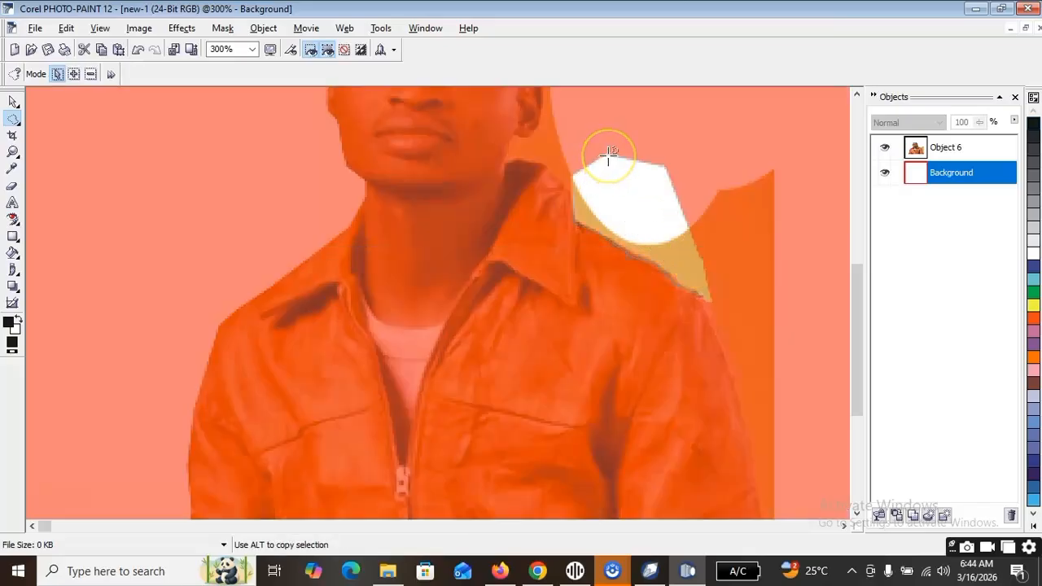
key(Delete)
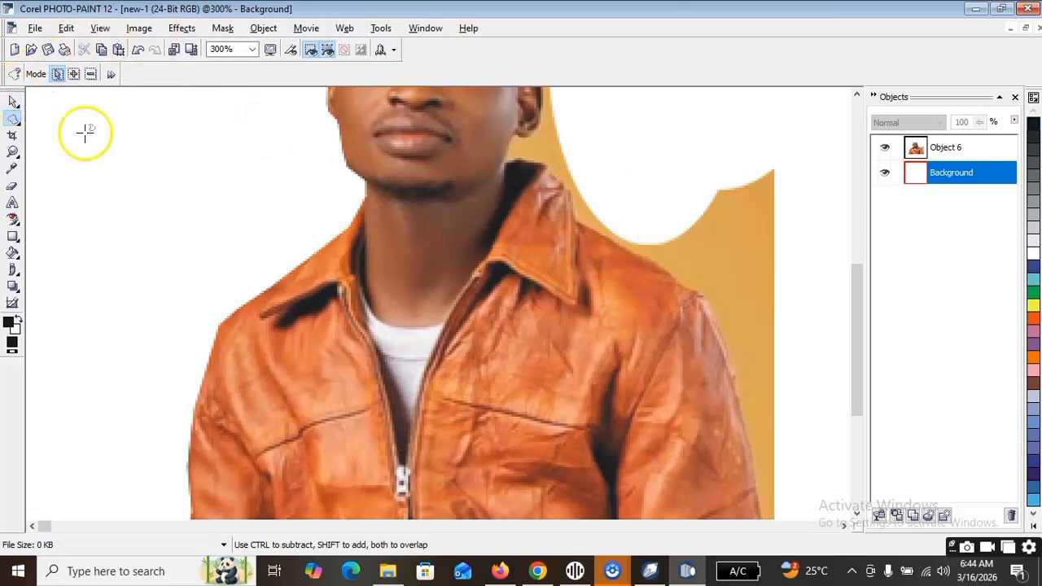
Select the partly cut portrait object with the Object Pick tool and delete it.
scroll(304, 166, down, 2)
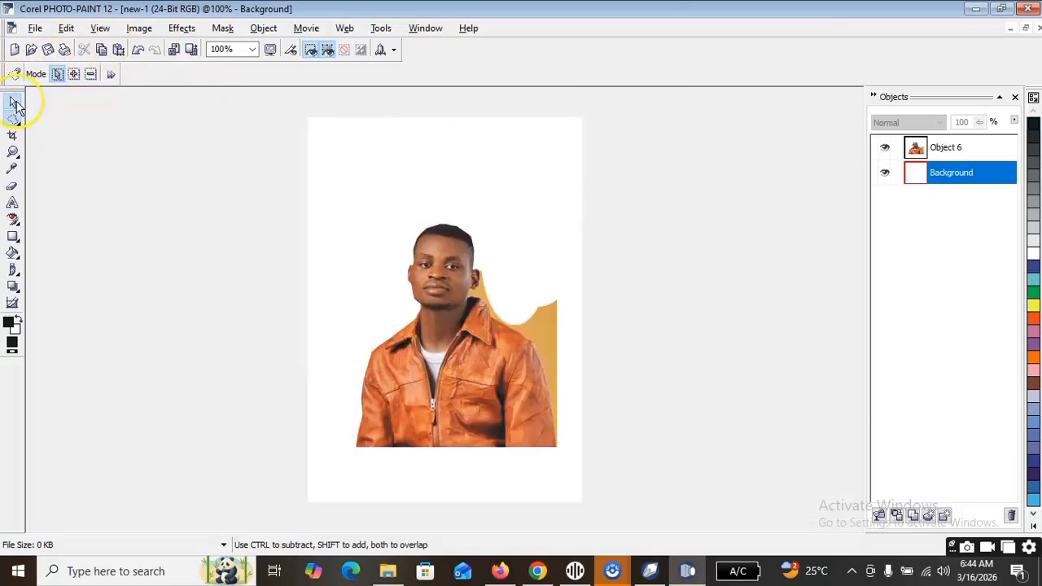
click(15, 104)
click(400, 345)
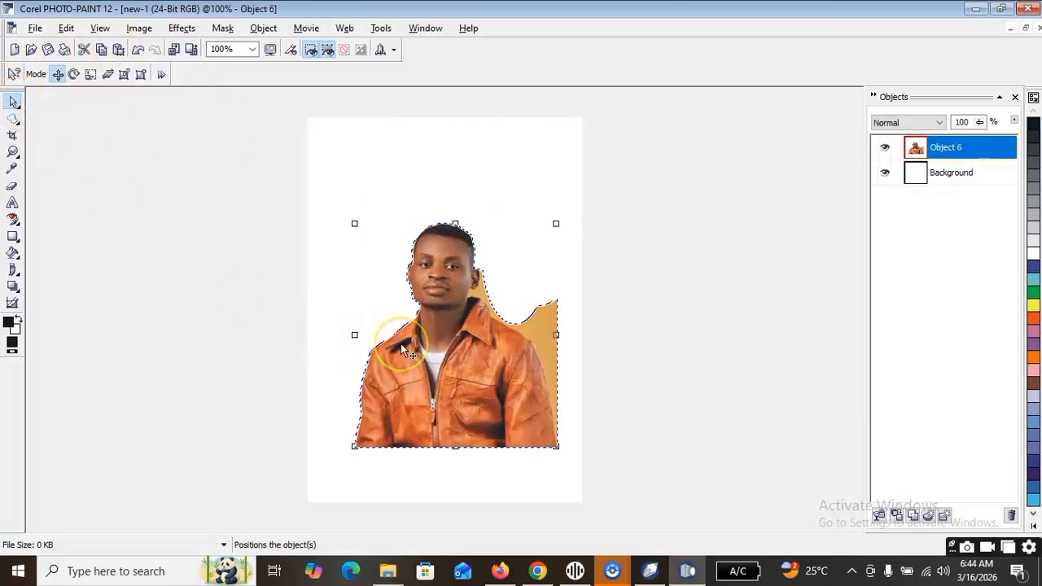
key(Delete)
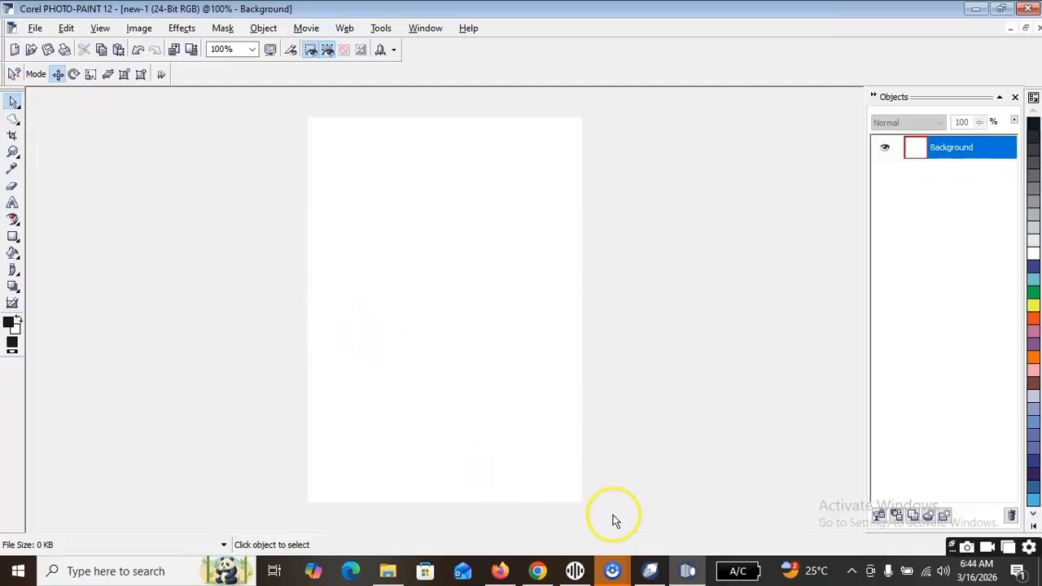
Paste the original portrait from CorelDRAW into the empty PHOTO-PAINT image, keeping its original size at 96 dpi.
click(649, 571)
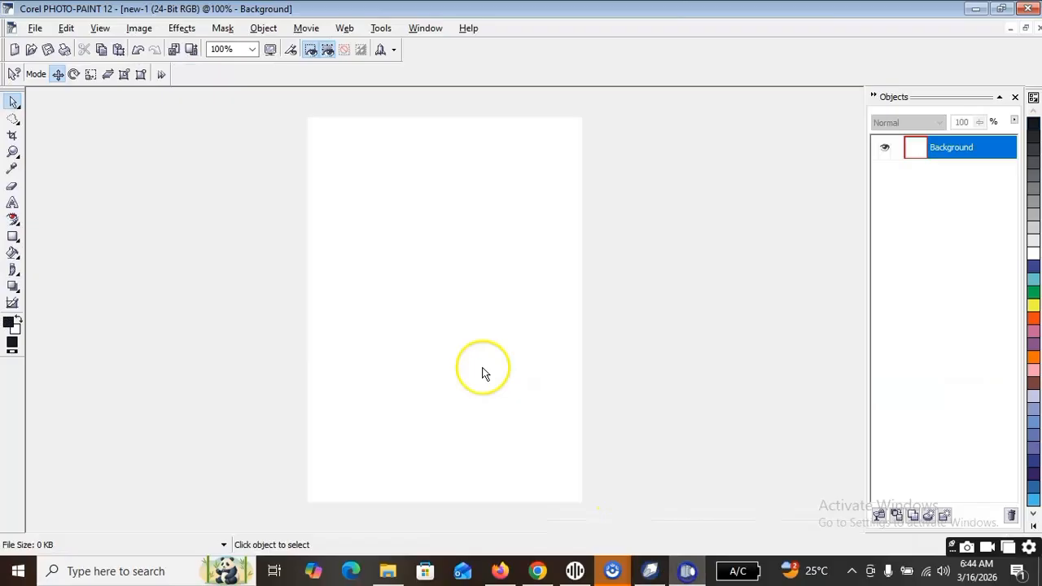
click(687, 570)
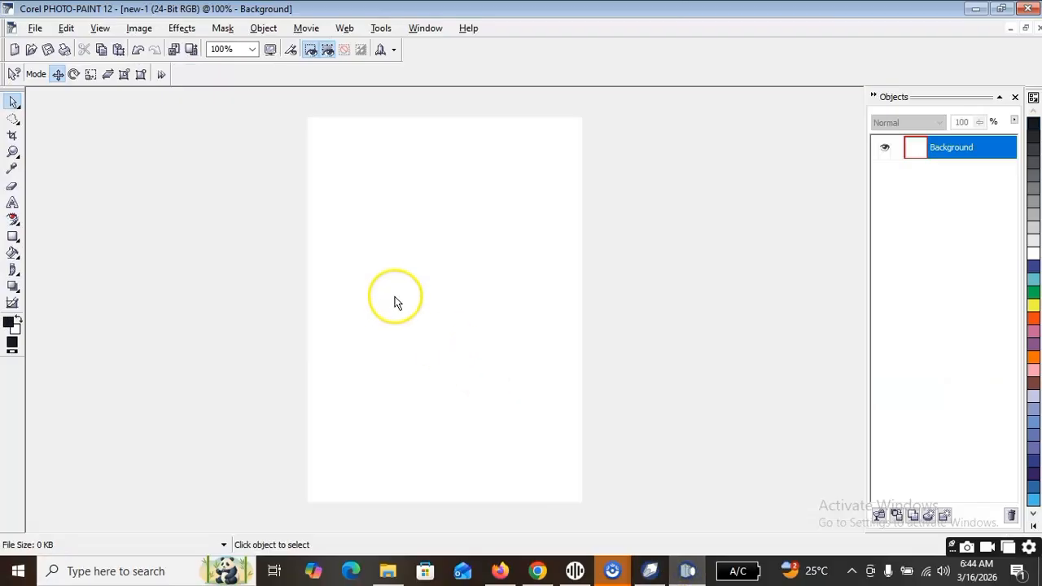
key(ctrl+v)
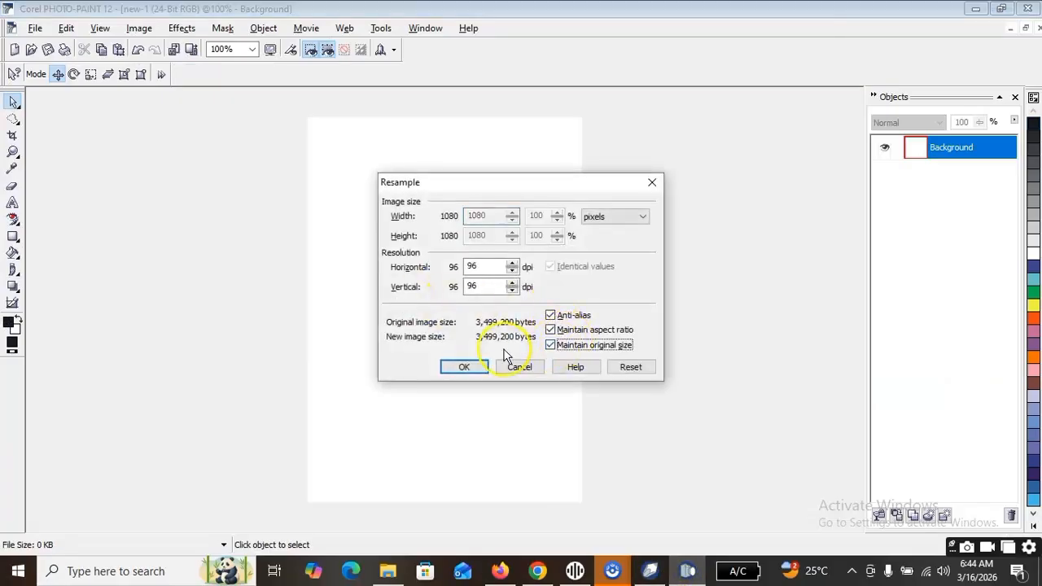
click(463, 367)
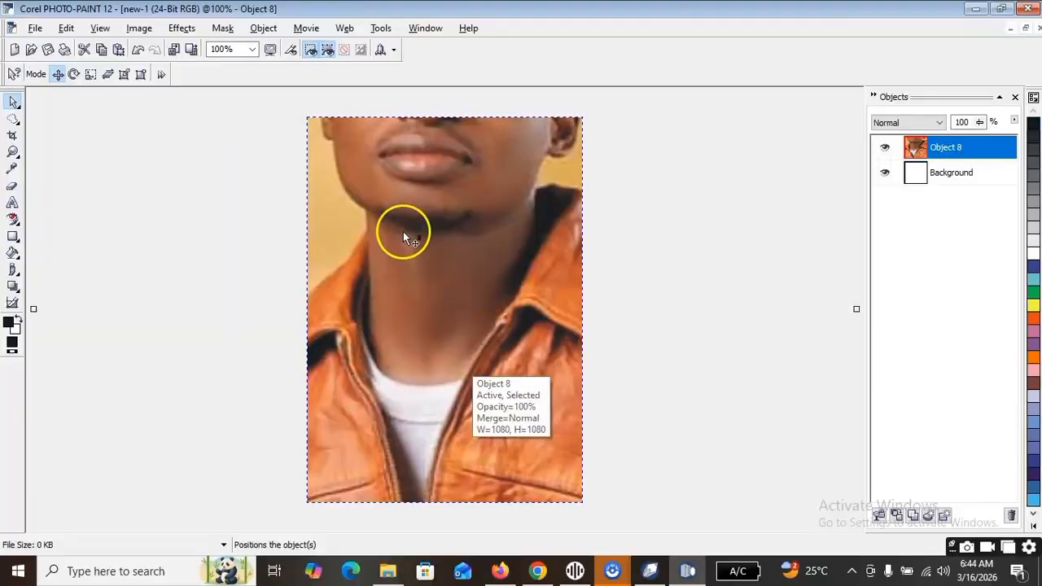
scroll(459, 231, down, 2)
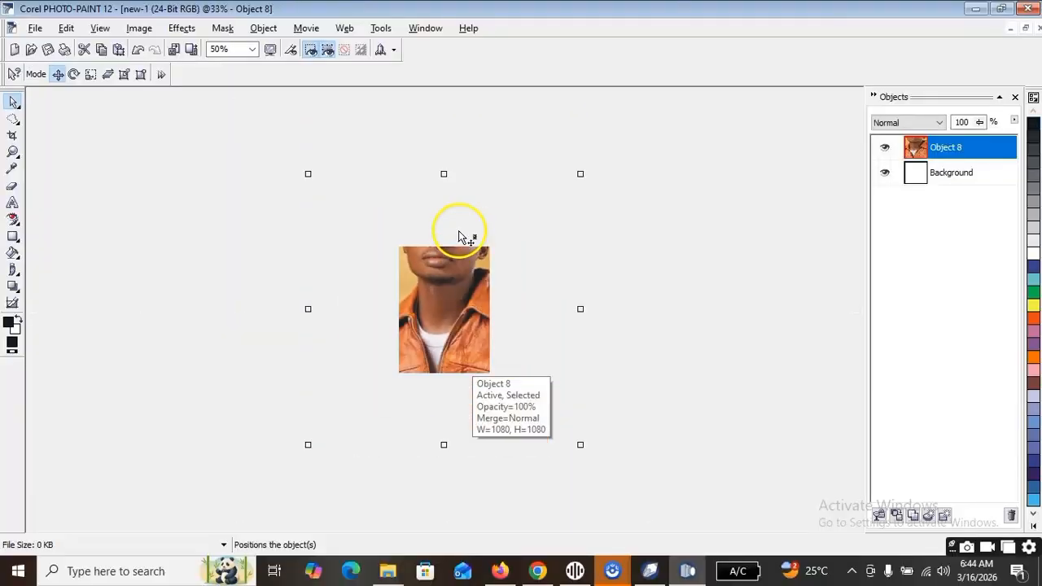
Scale the pasted portrait down to about 274 by 274 pixels and centre it on the white page.
click(306, 176)
click(304, 176)
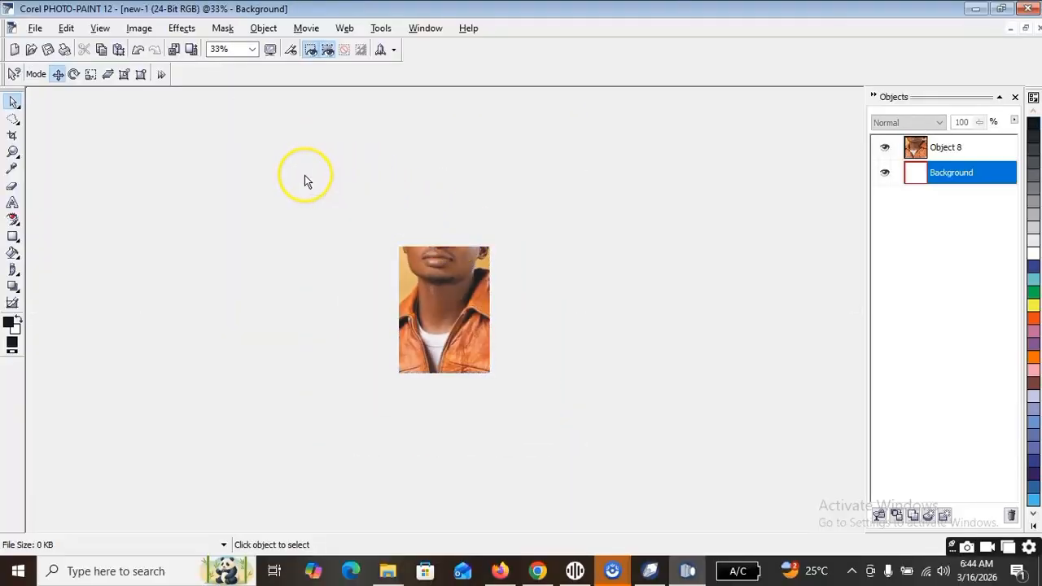
click(473, 280)
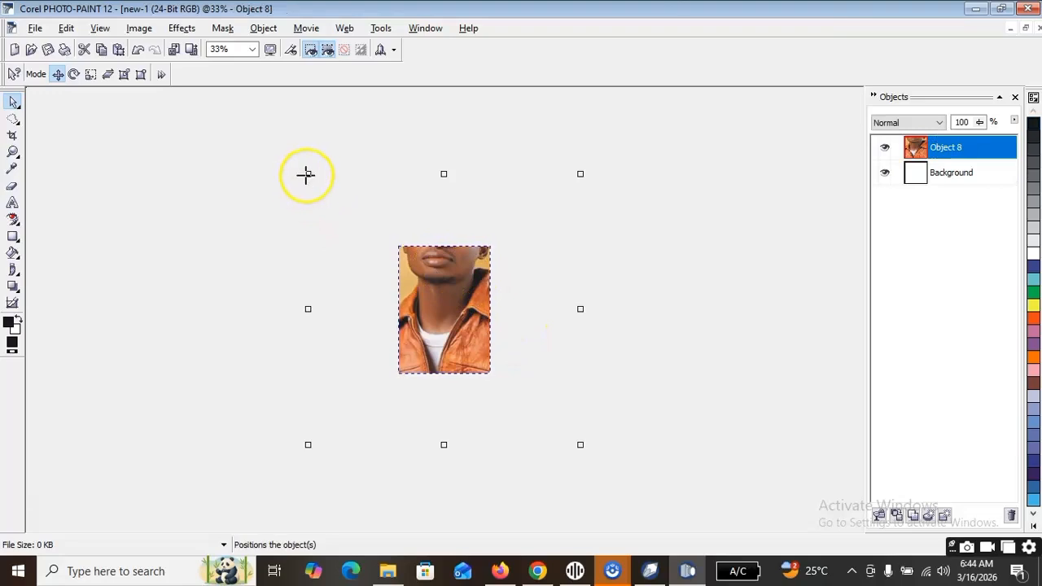
drag(370, 242, 415, 286)
drag(453, 348, 430, 330)
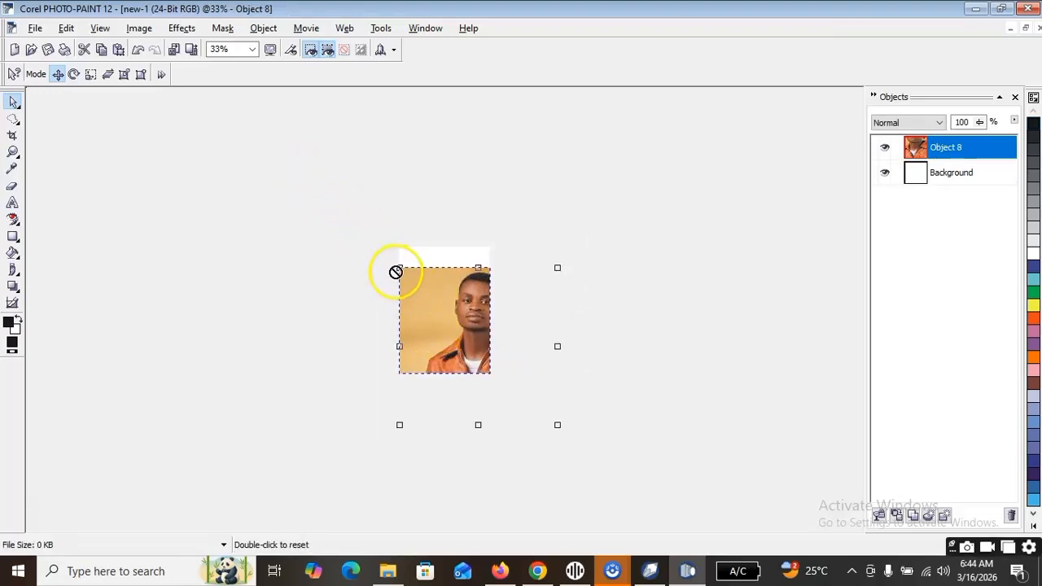
drag(399, 267, 425, 284)
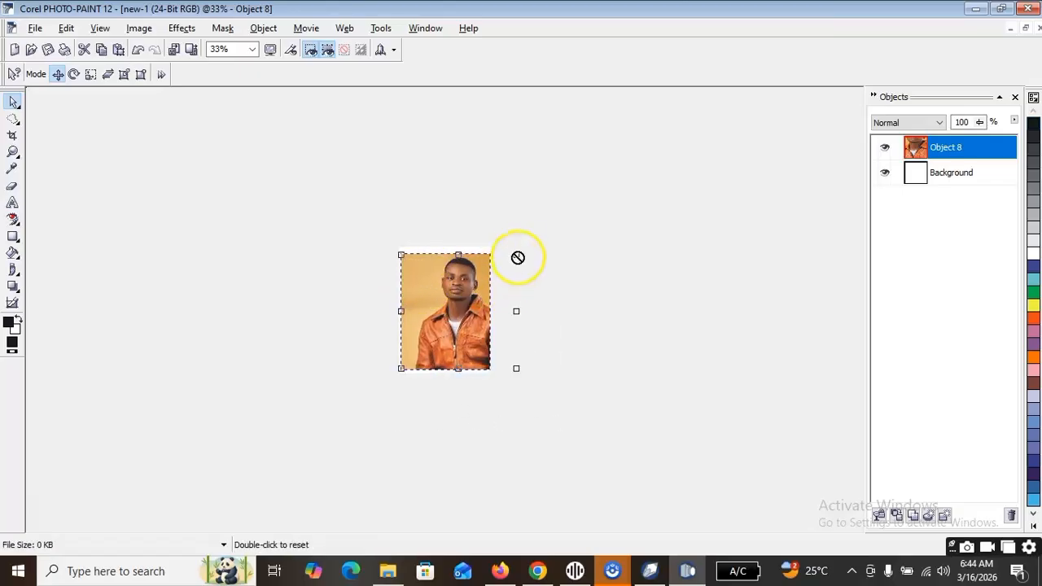
drag(516, 254, 456, 311)
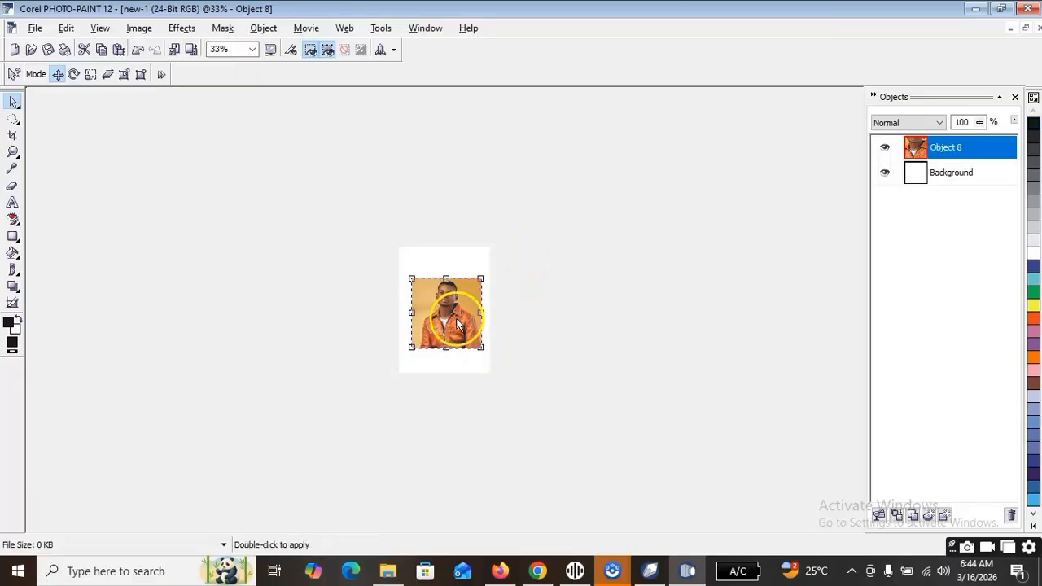
scroll(457, 323, up, 5)
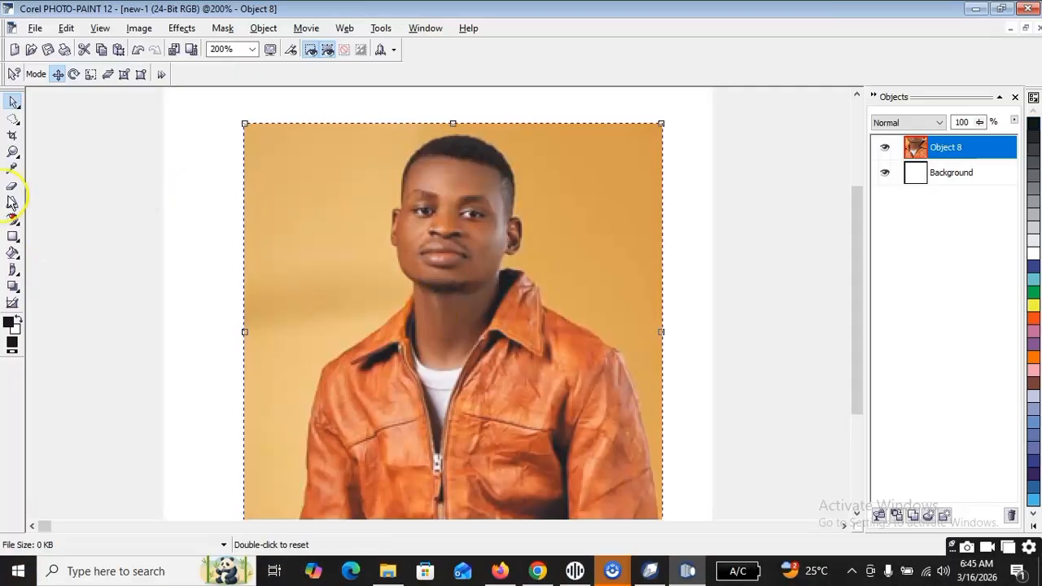
Mask the portrait's upper-left background corner with a four-sided Freehand mask and cut it out.
click(12, 118)
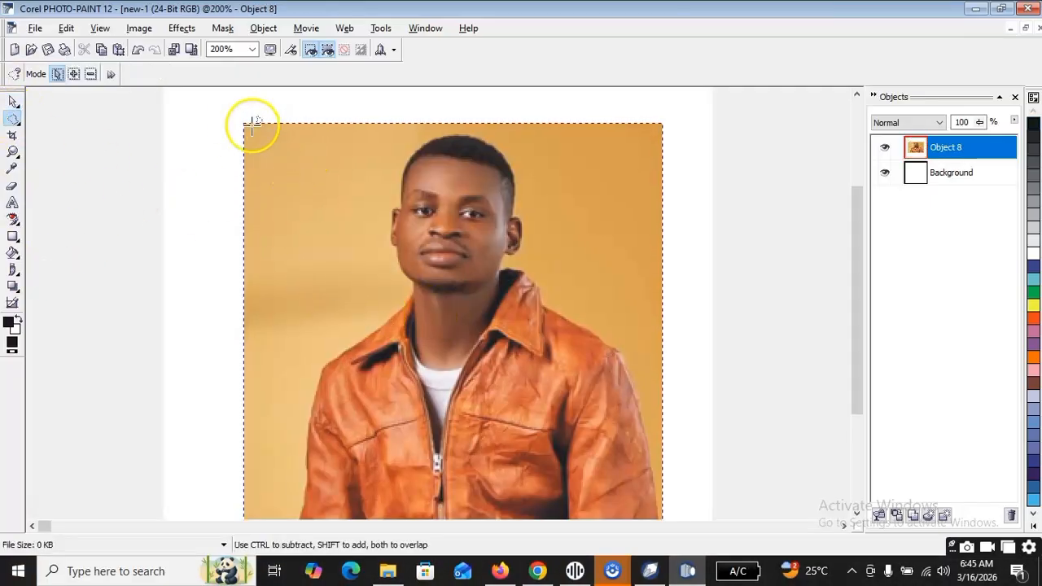
click(224, 103)
click(309, 132)
click(276, 179)
double_click(233, 187)
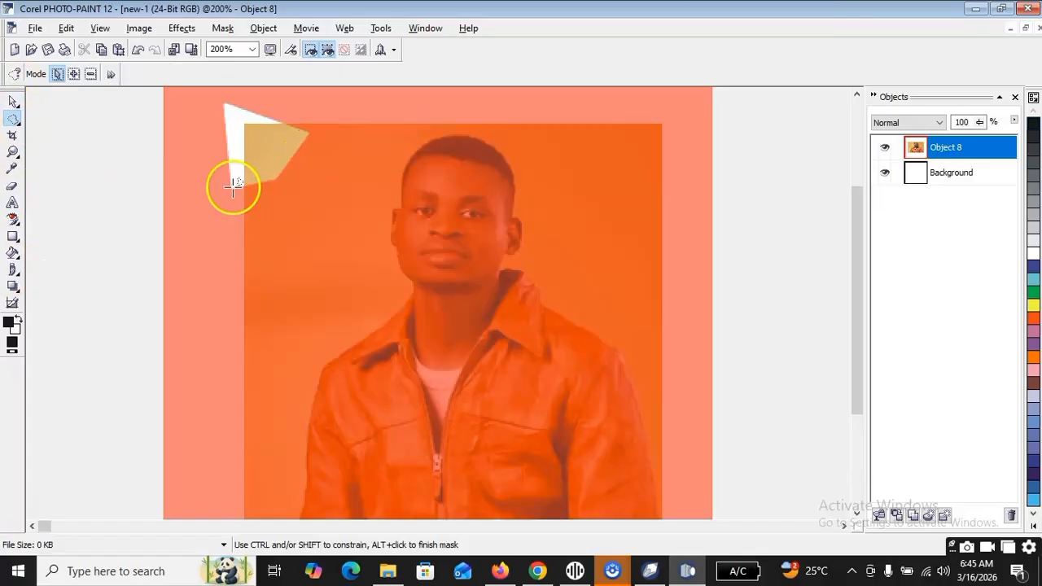
key(ctrl+x)
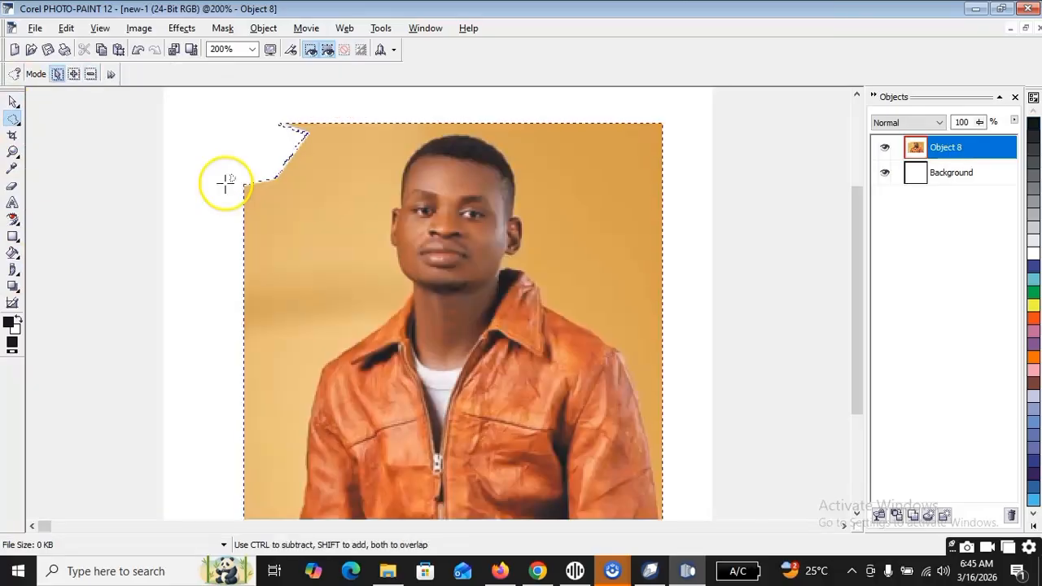
Paint a size 20 Brush Mask over the tan background to the left of the head and cut out the masked area.
click(18, 123)
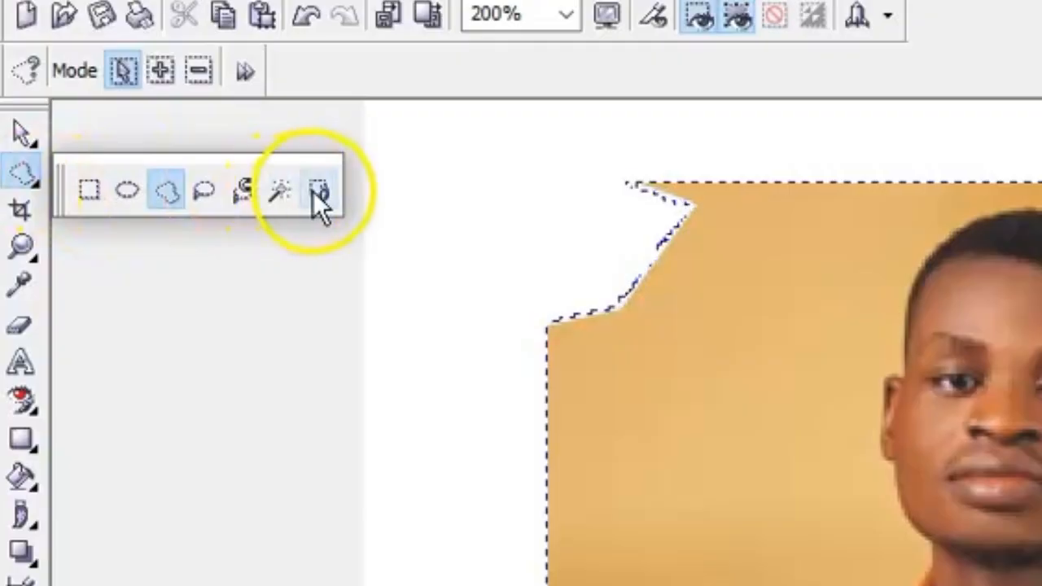
click(143, 127)
mouse_move(258, 121)
mouse_down()
mouse_move(323, 172)
mouse_move(334, 237)
mouse_move(280, 278)
mouse_move(269, 201)
mouse_move(259, 249)
mouse_move(286, 238)
mouse_up()
drag(261, 201, 291, 186)
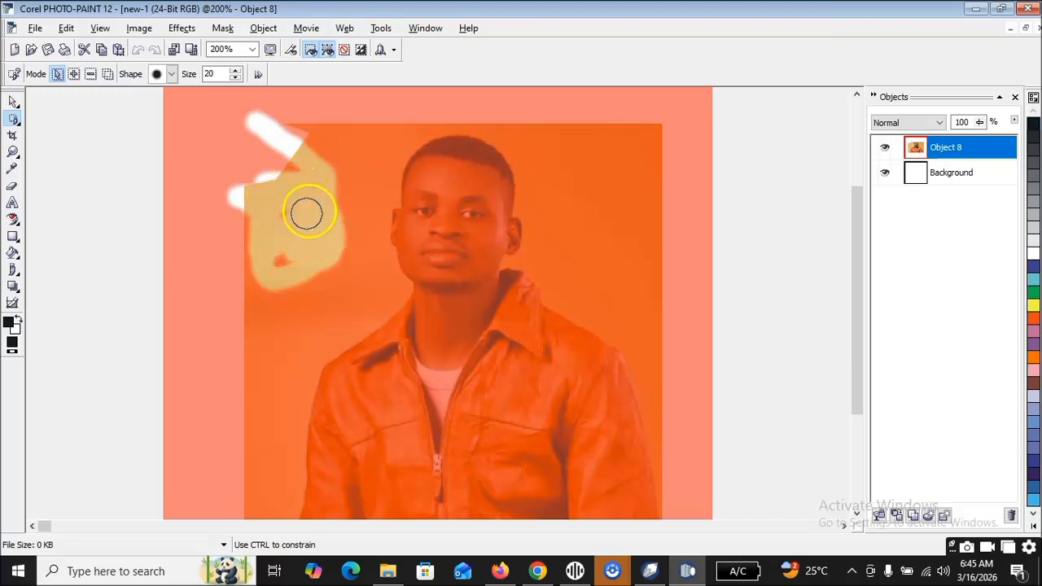
mouse_move(299, 282)
mouse_down()
mouse_move(342, 266)
mouse_move(356, 226)
mouse_move(337, 177)
mouse_up()
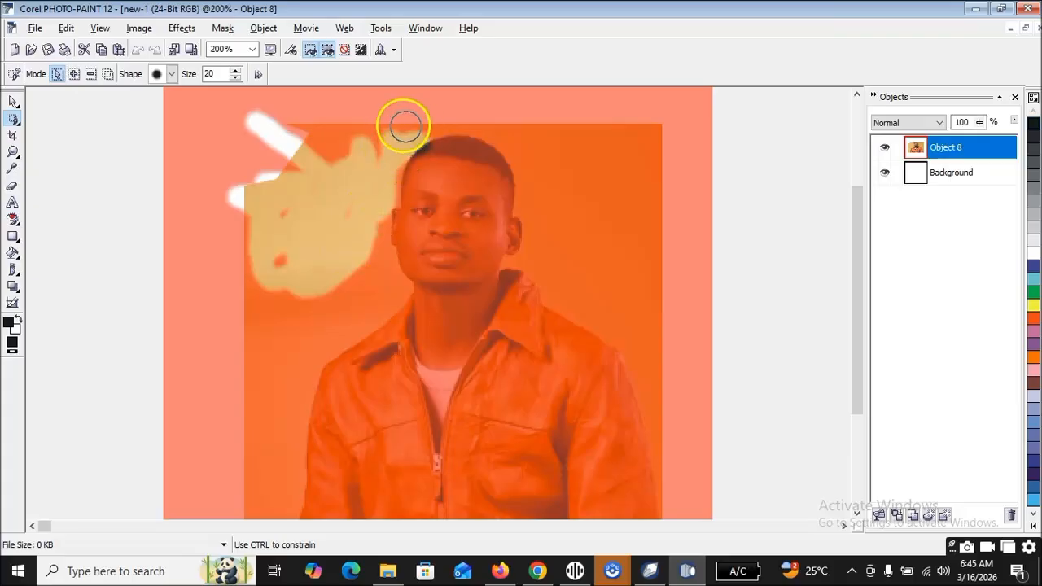
mouse_move(307, 127)
mouse_down()
mouse_move(346, 152)
mouse_move(320, 175)
mouse_up()
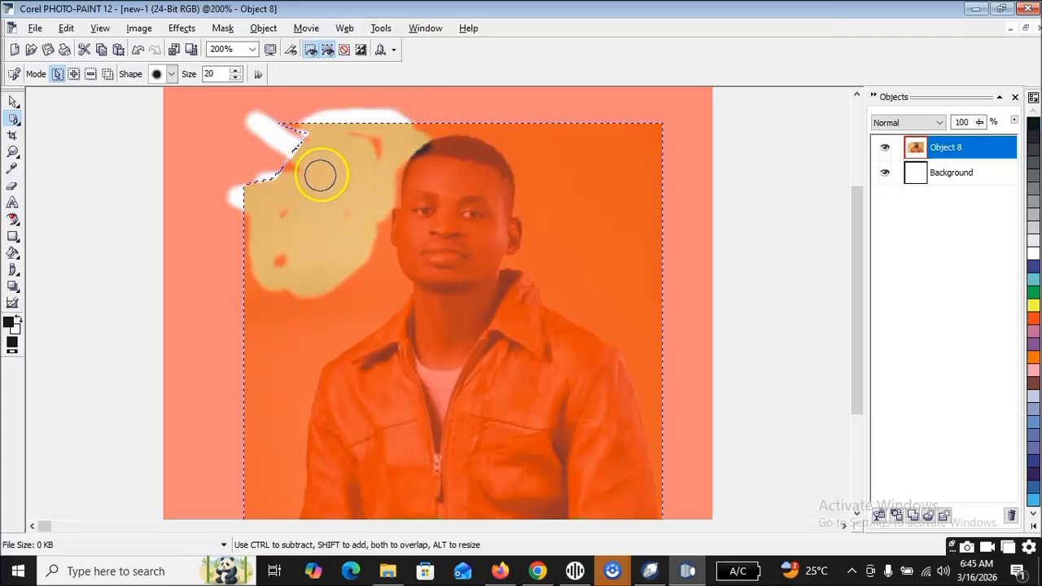
key(ctrl+x)
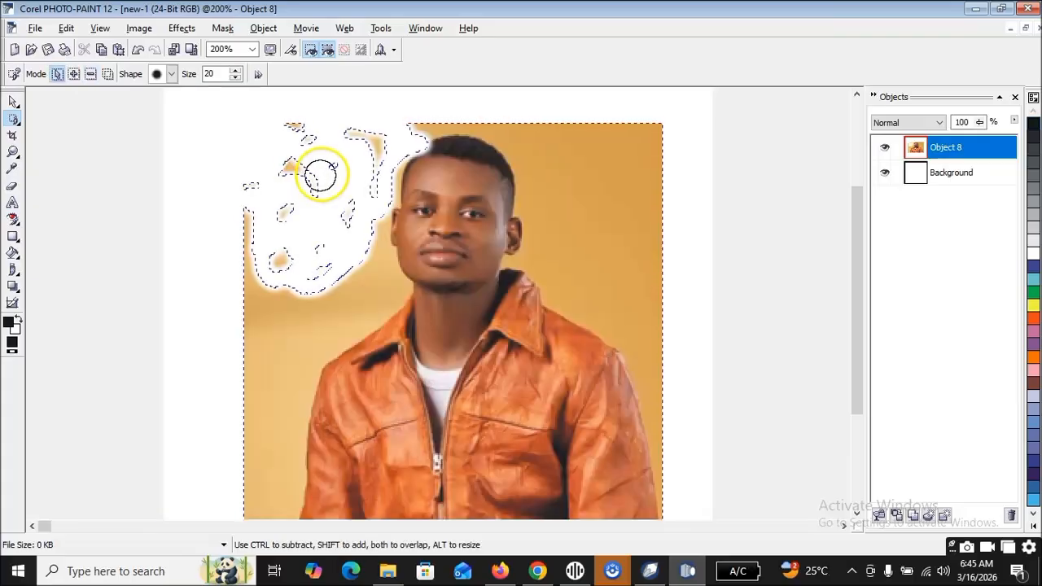
Outline the background between the photo's left edge and the left shoulder with a tolerance 10 Magnetic Mask and delete it.
click(12, 121)
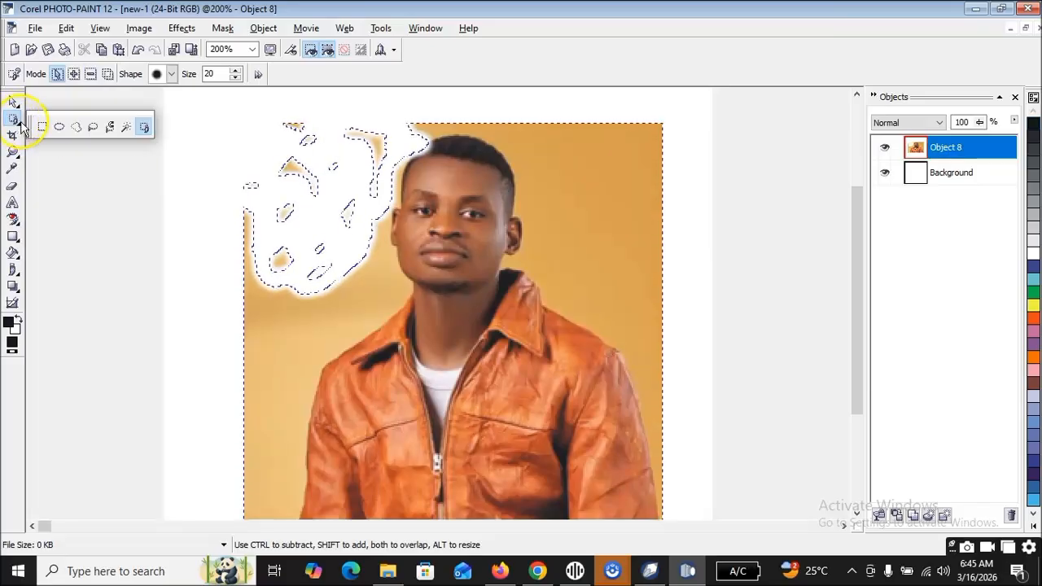
click(114, 131)
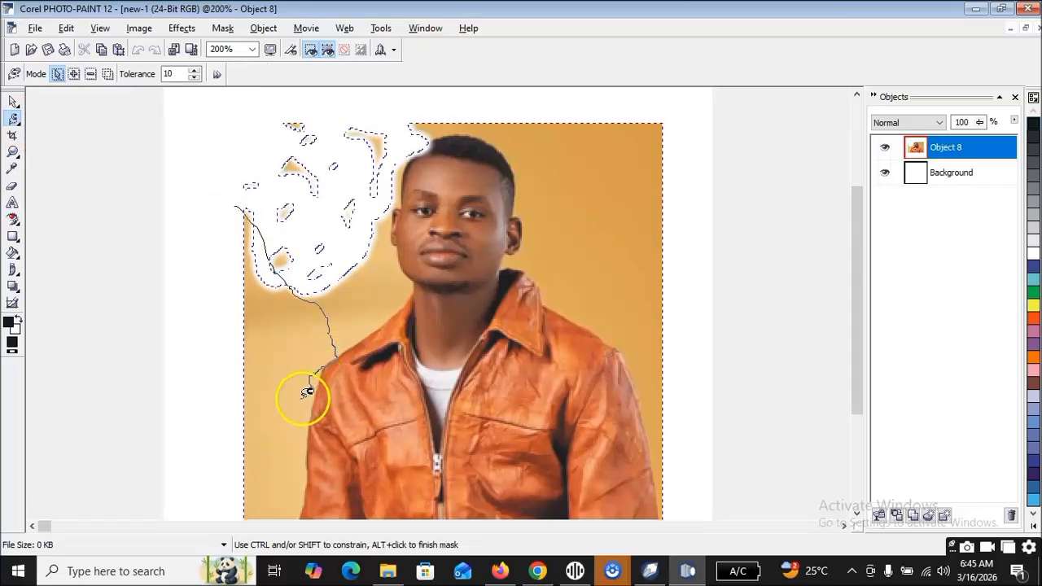
drag(193, 316, 193, 254)
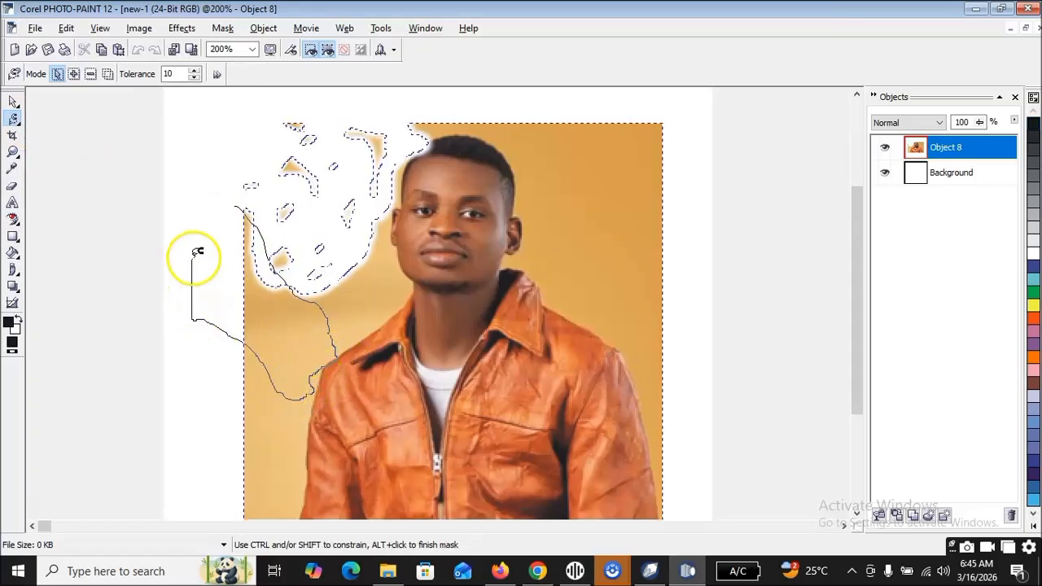
double_click(234, 208)
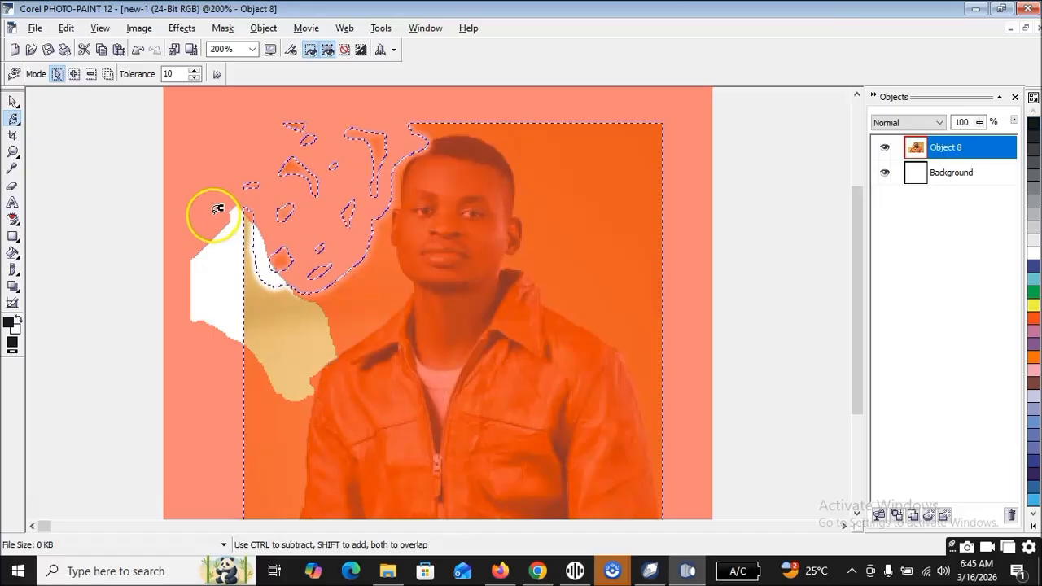
key(Delete)
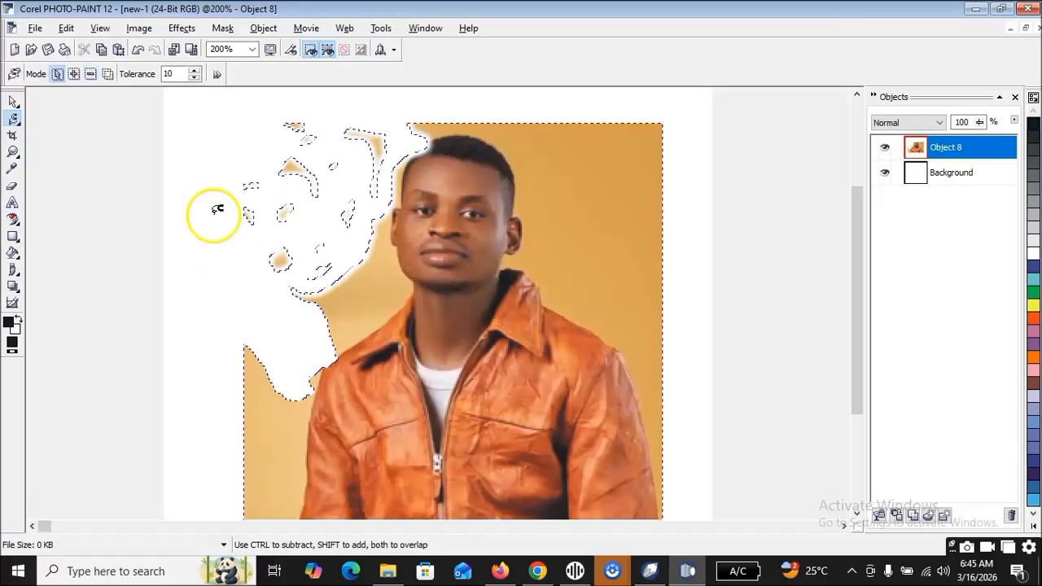
Trace the remaining background between the left cheek, collar and shoulder with the Magnetic Mask and remove it.
mouse_move(324, 361)
mouse_down()
mouse_move(386, 340)
mouse_move(407, 310)
mouse_move(403, 249)
mouse_move(377, 235)
mouse_up()
mouse_move(314, 246)
mouse_down()
mouse_move(310, 302)
mouse_move(329, 364)
mouse_move(321, 352)
mouse_up()
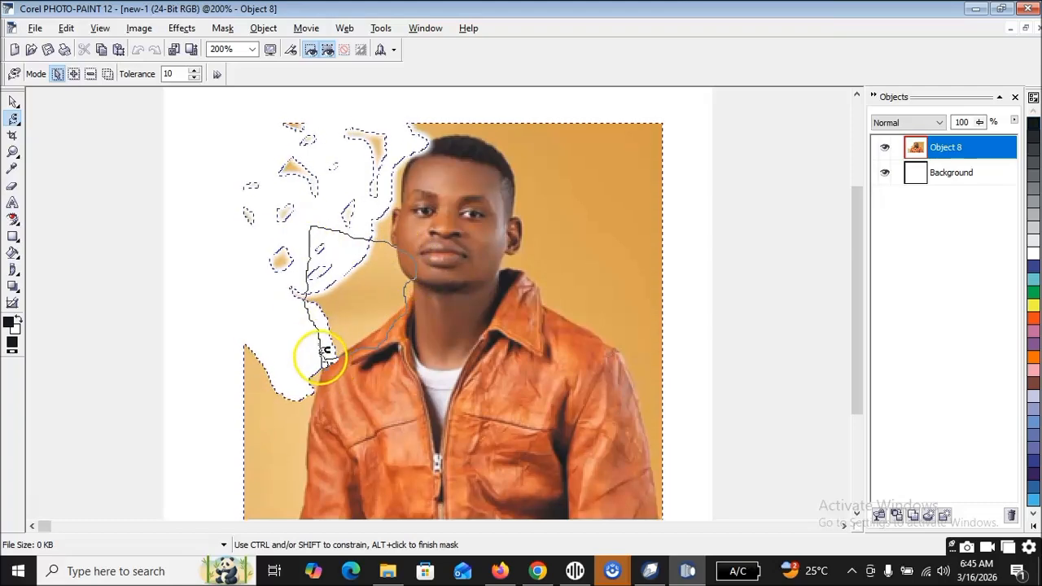
double_click(301, 340)
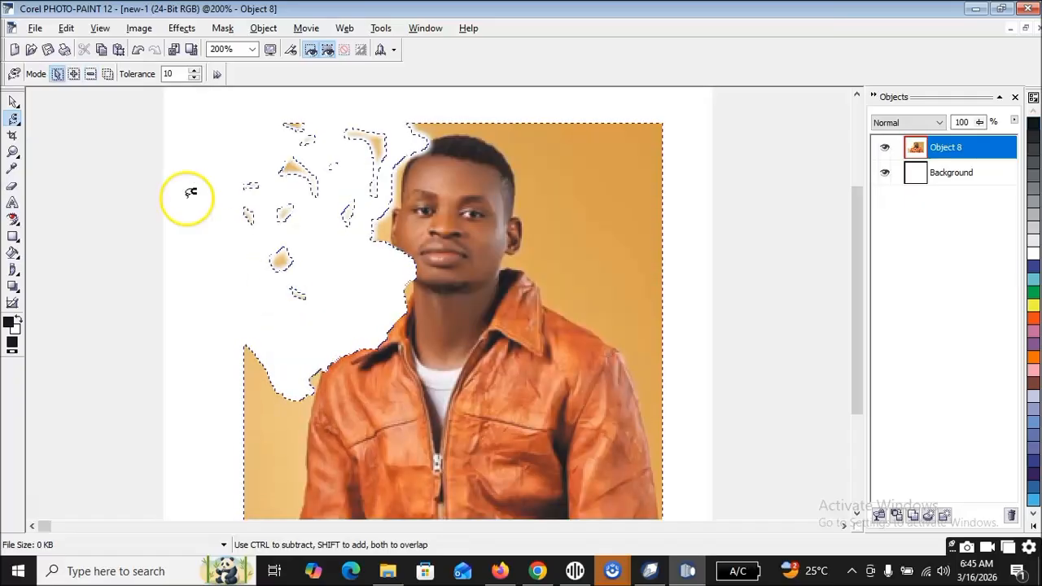
Switch to the Object Pick tool and undo the last background removal beside the cheek and collar.
click(18, 124)
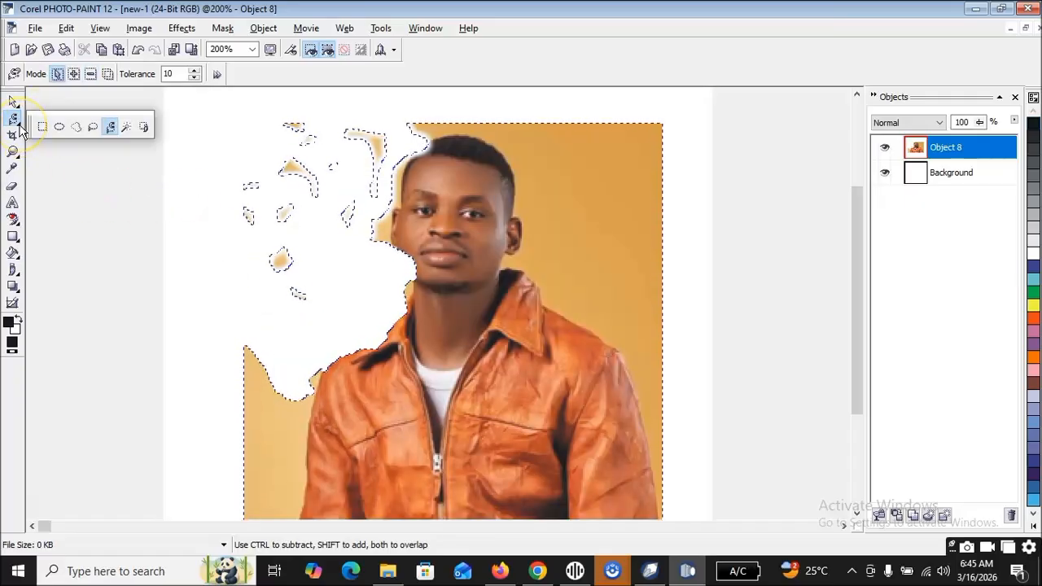
click(145, 128)
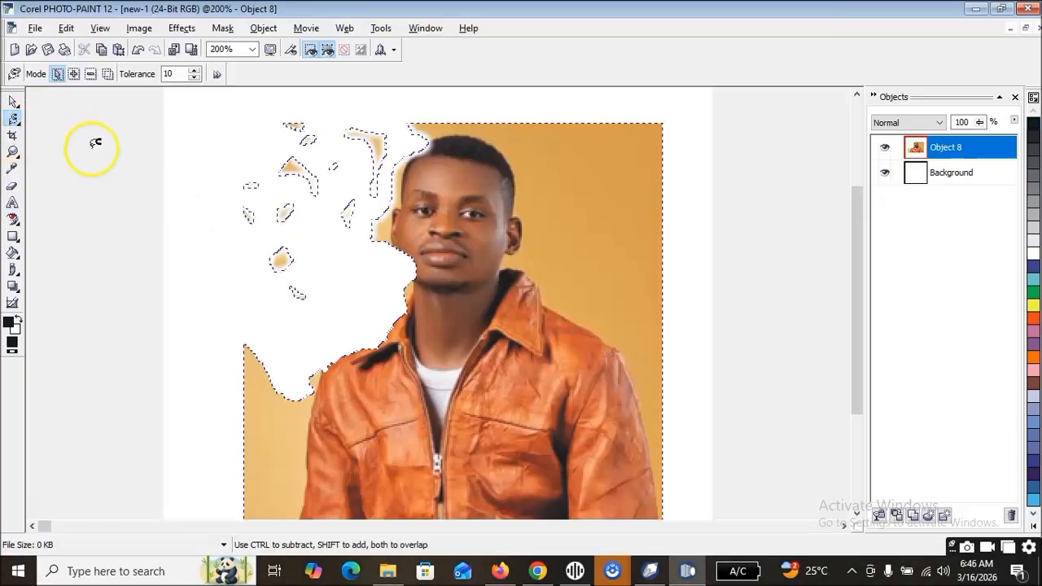
click(13, 102)
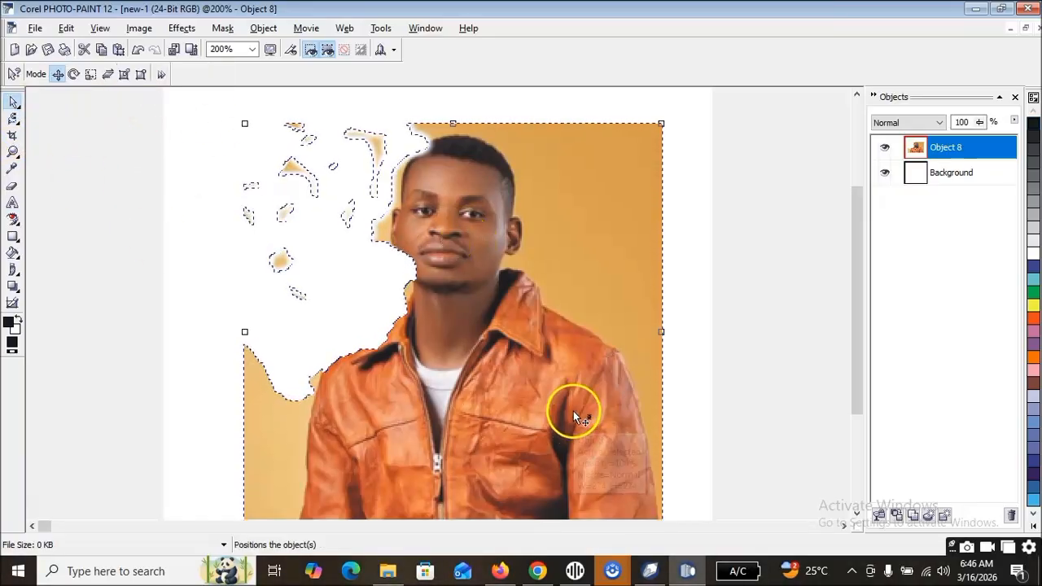
key(ctrl+z)
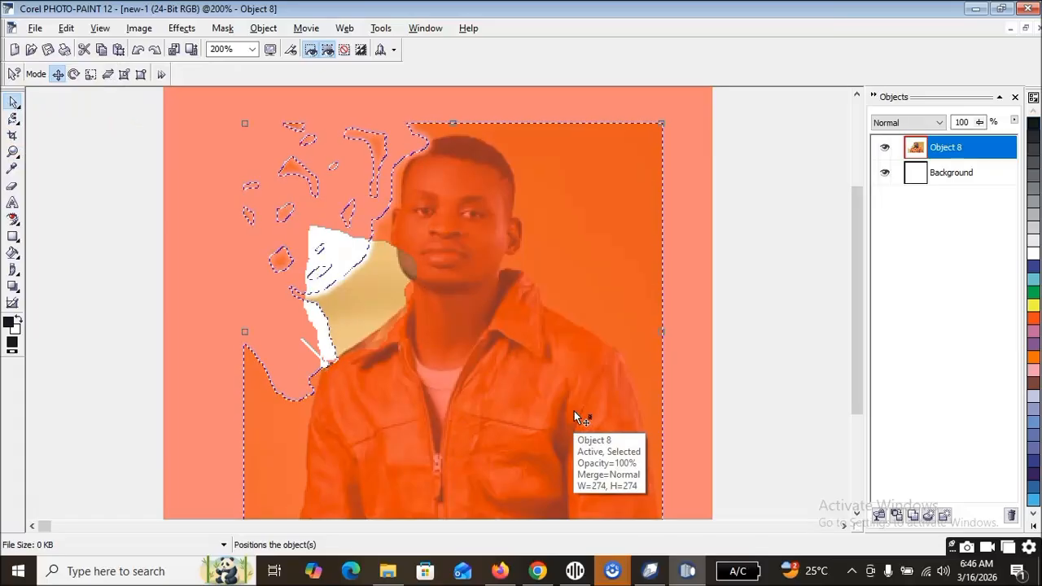